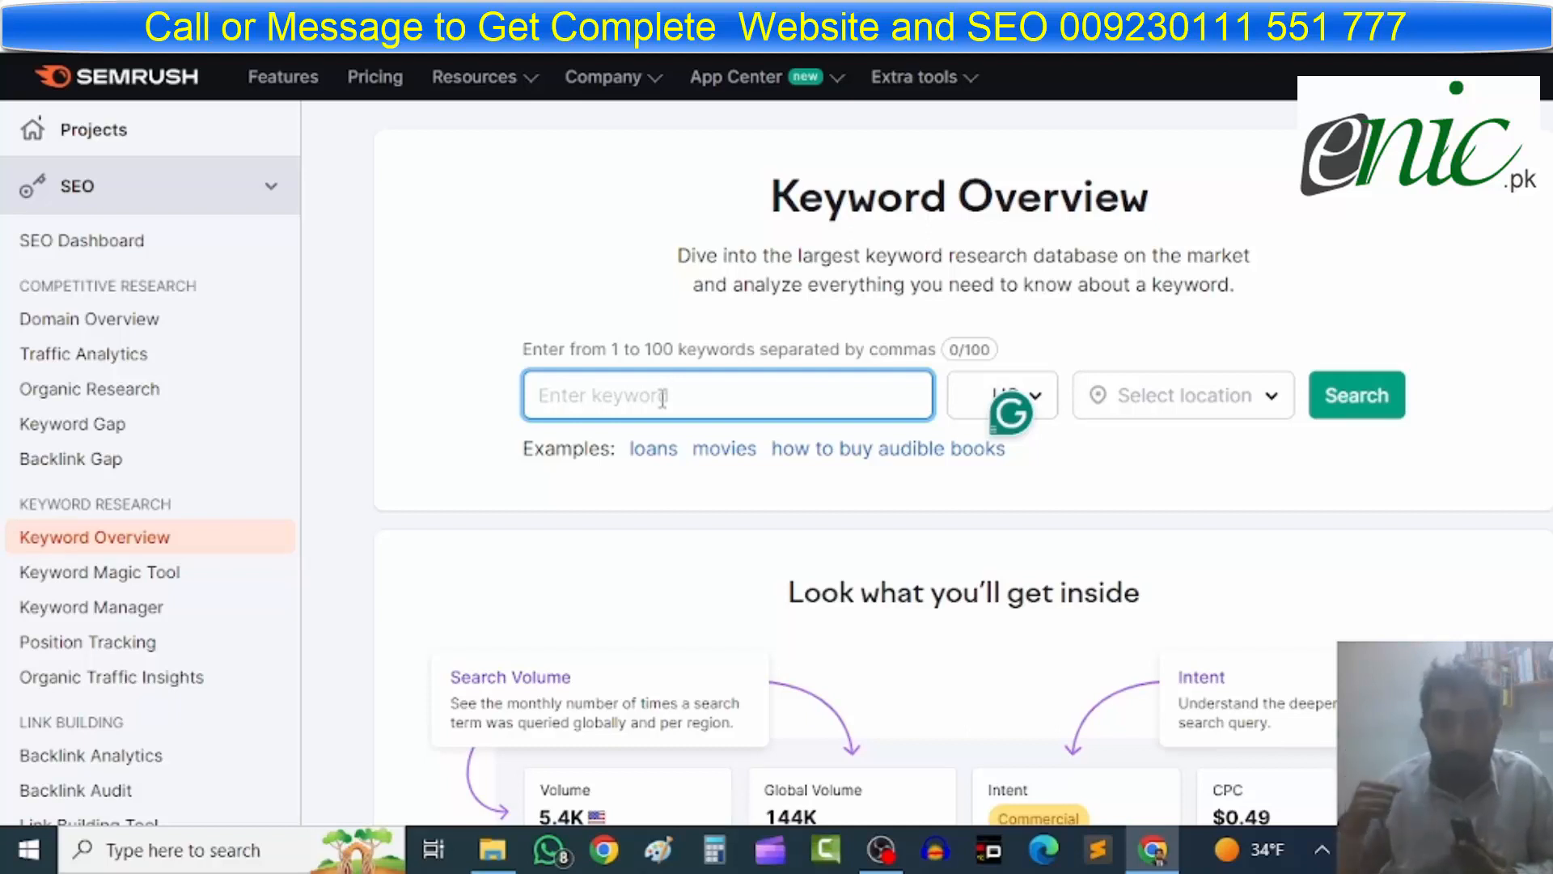
Look up the keyword "hotel" in Keyword Overview with France as the country.
text(h)
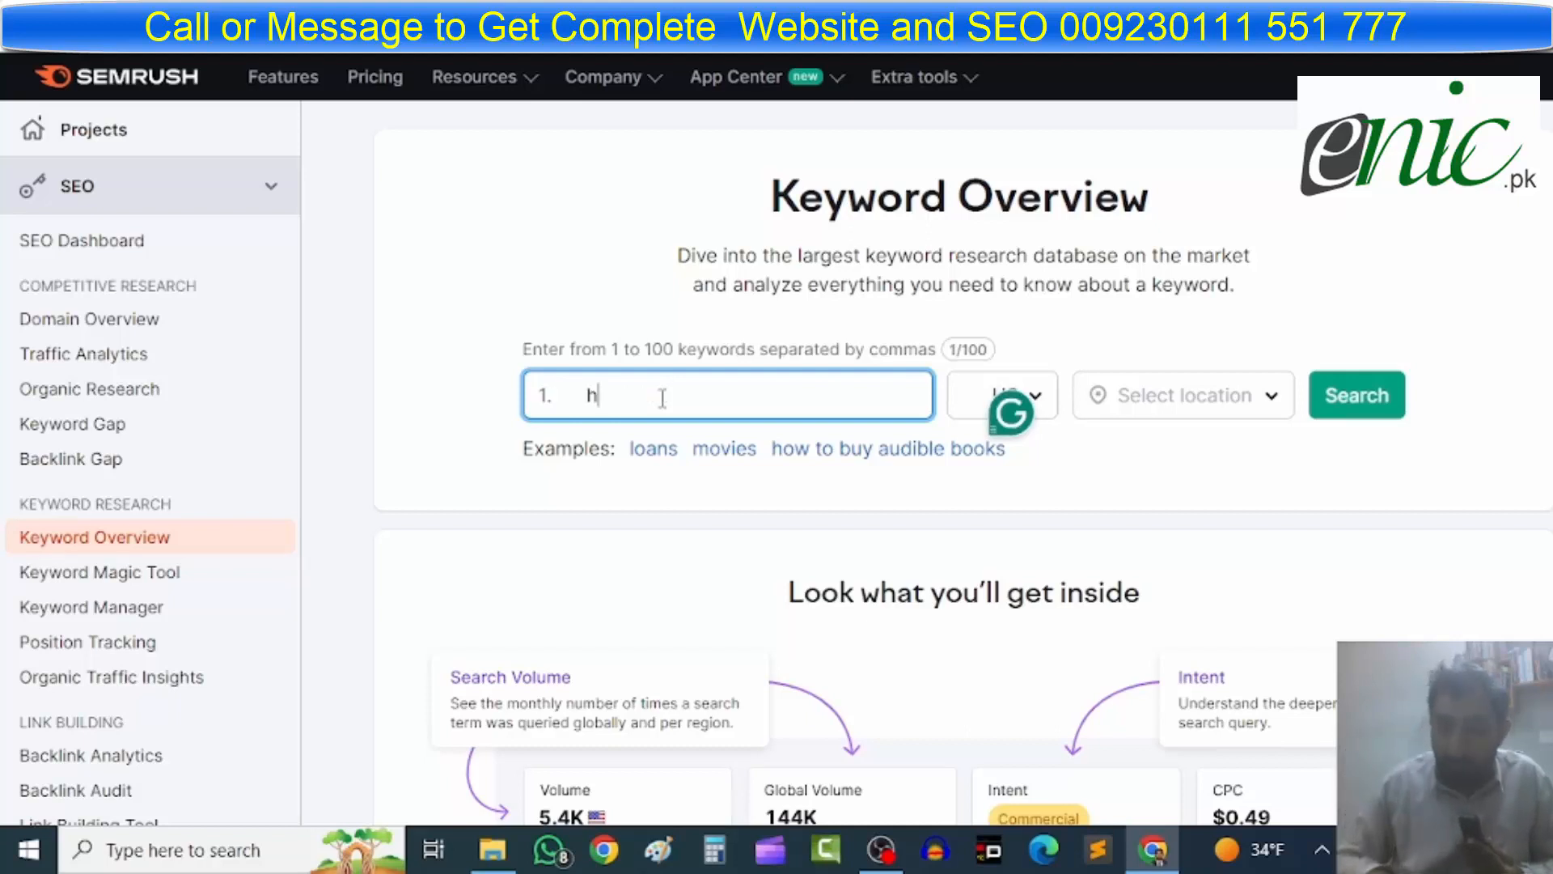
text(otel)
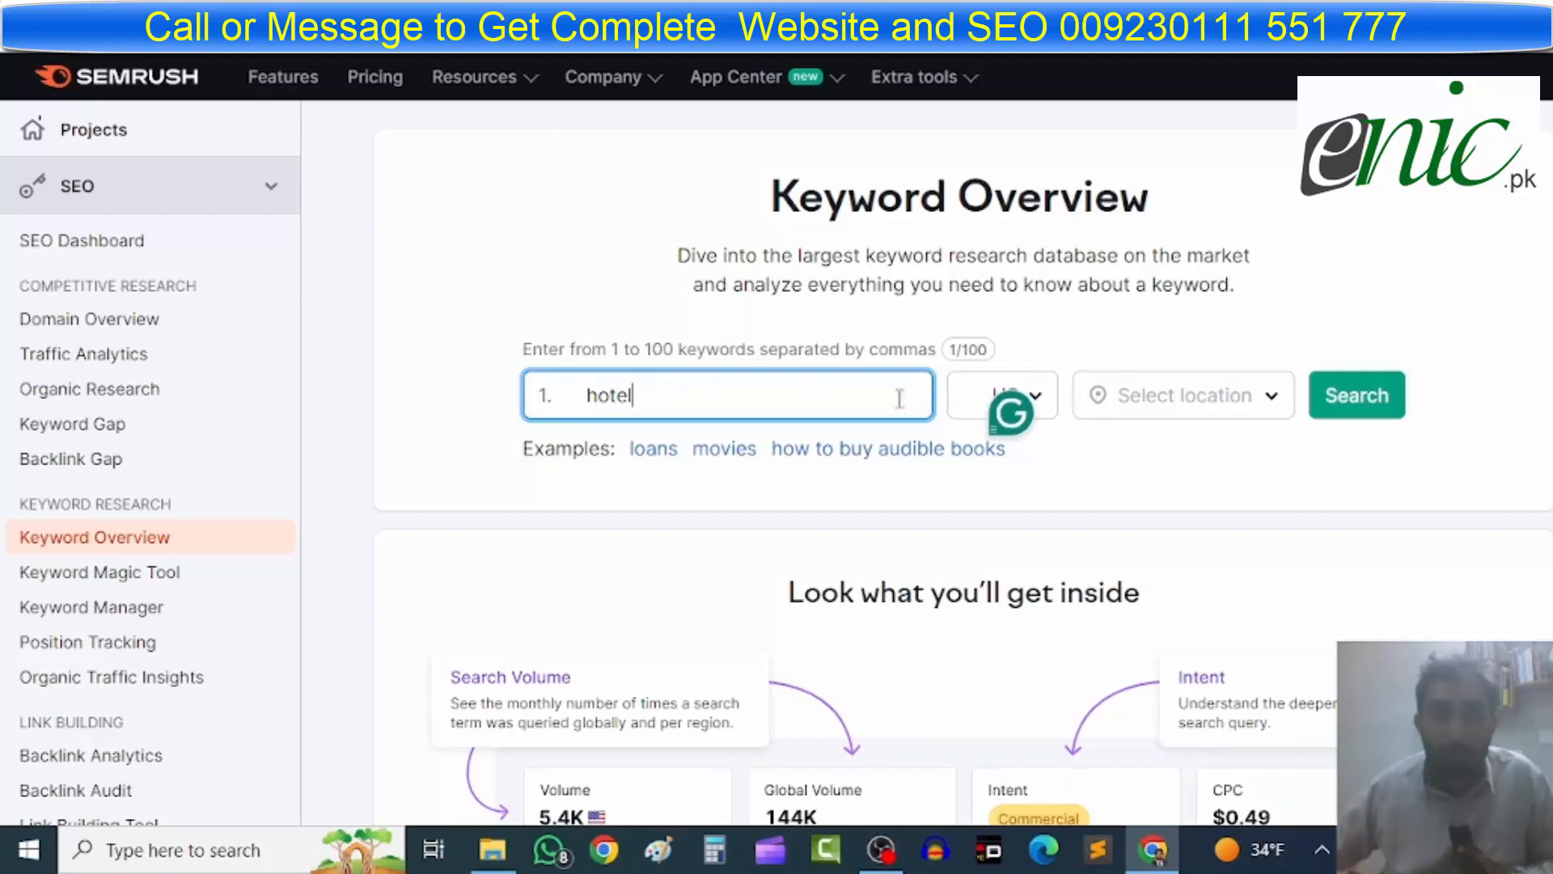
click(1233, 414)
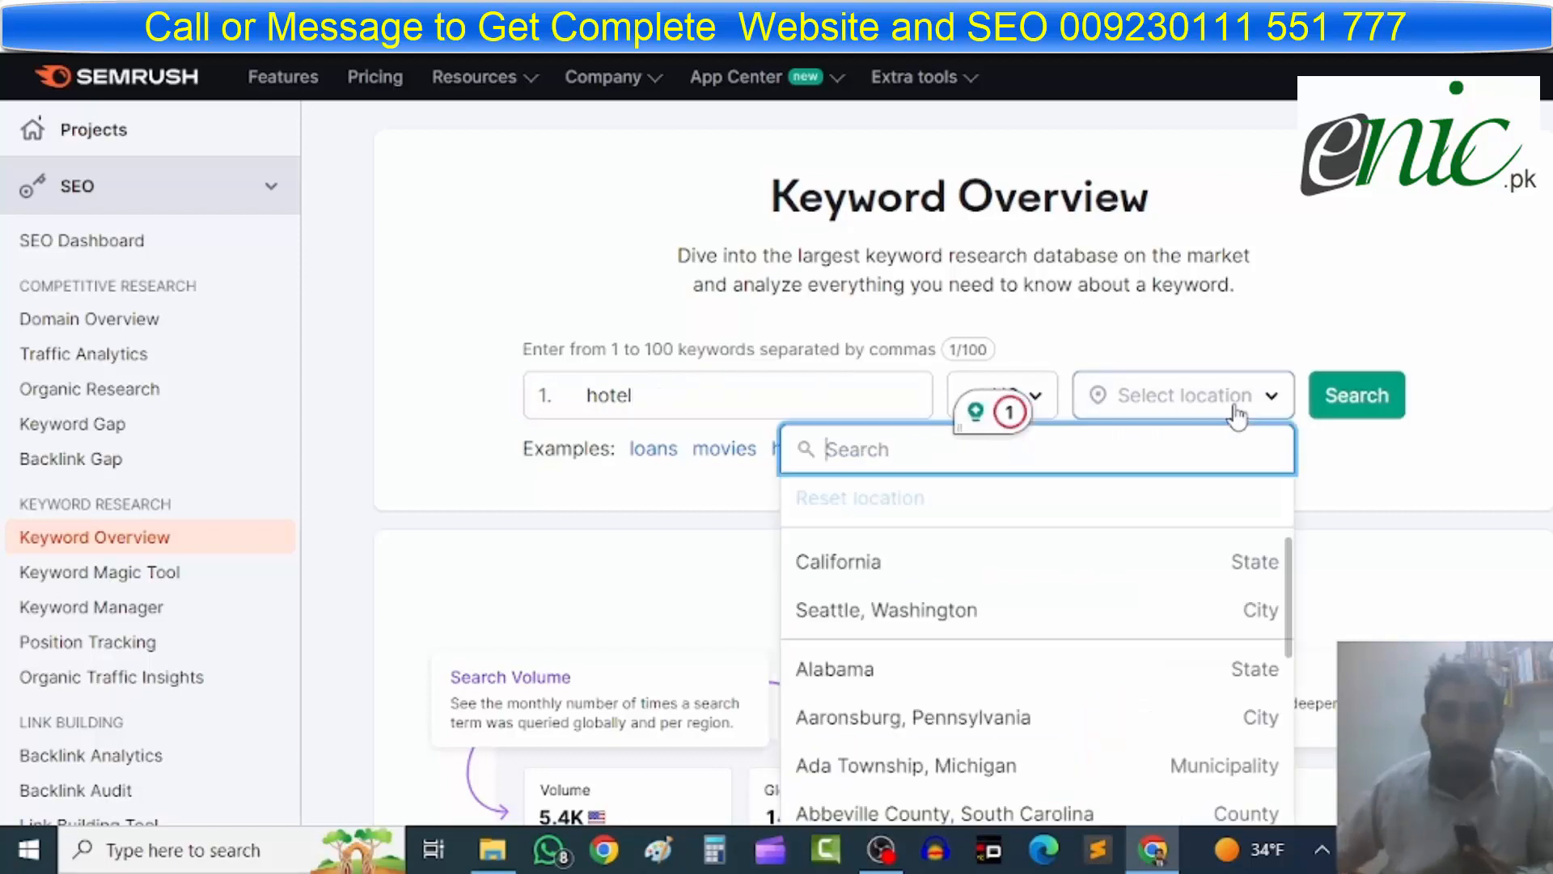
click(1236, 400)
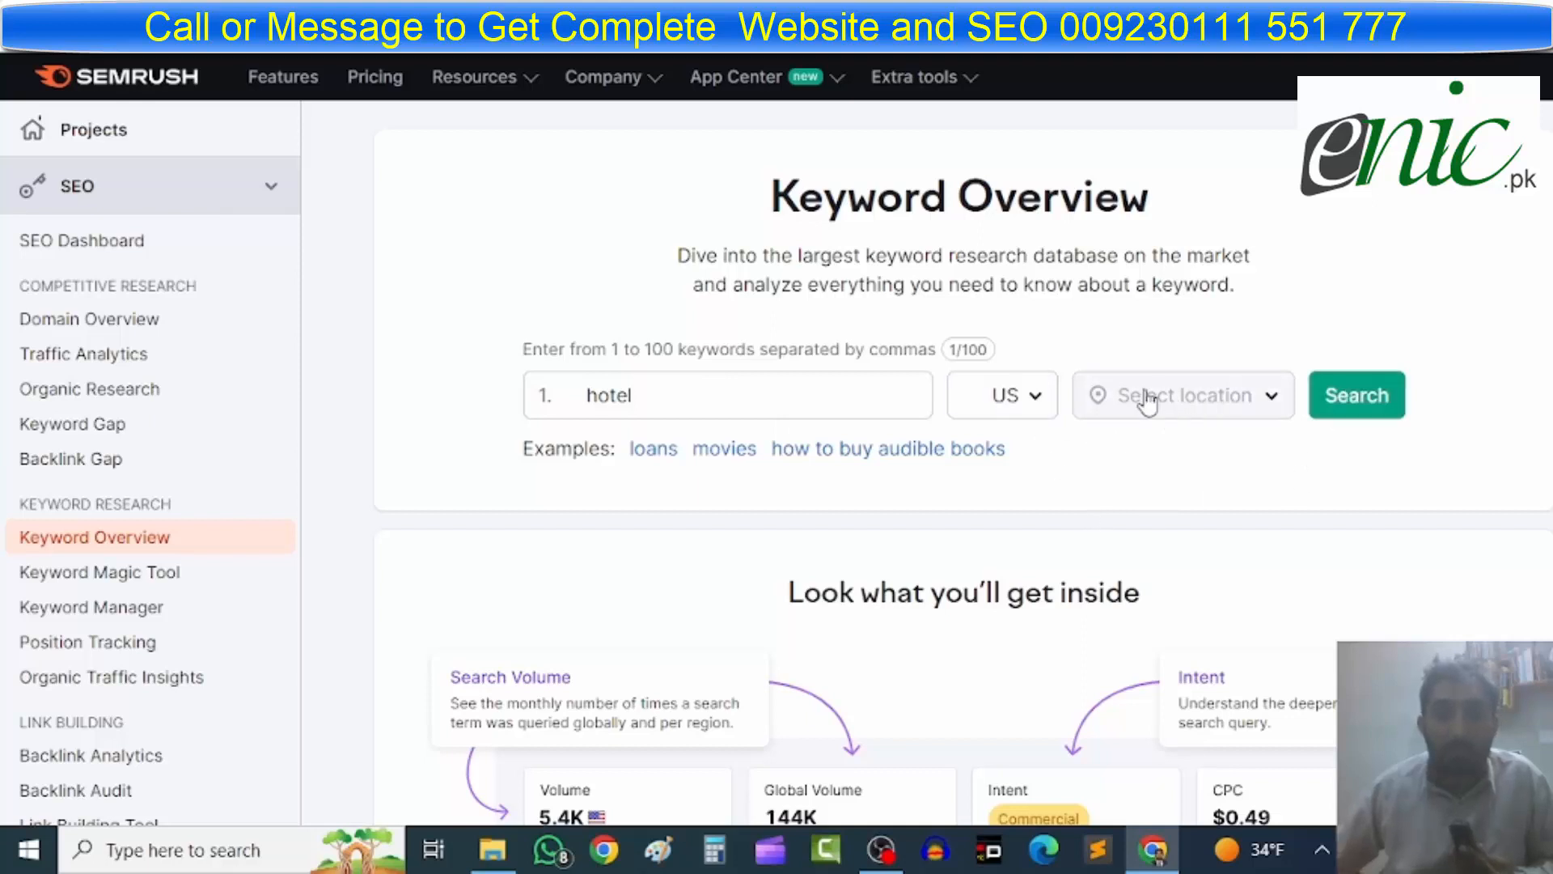
click(1037, 409)
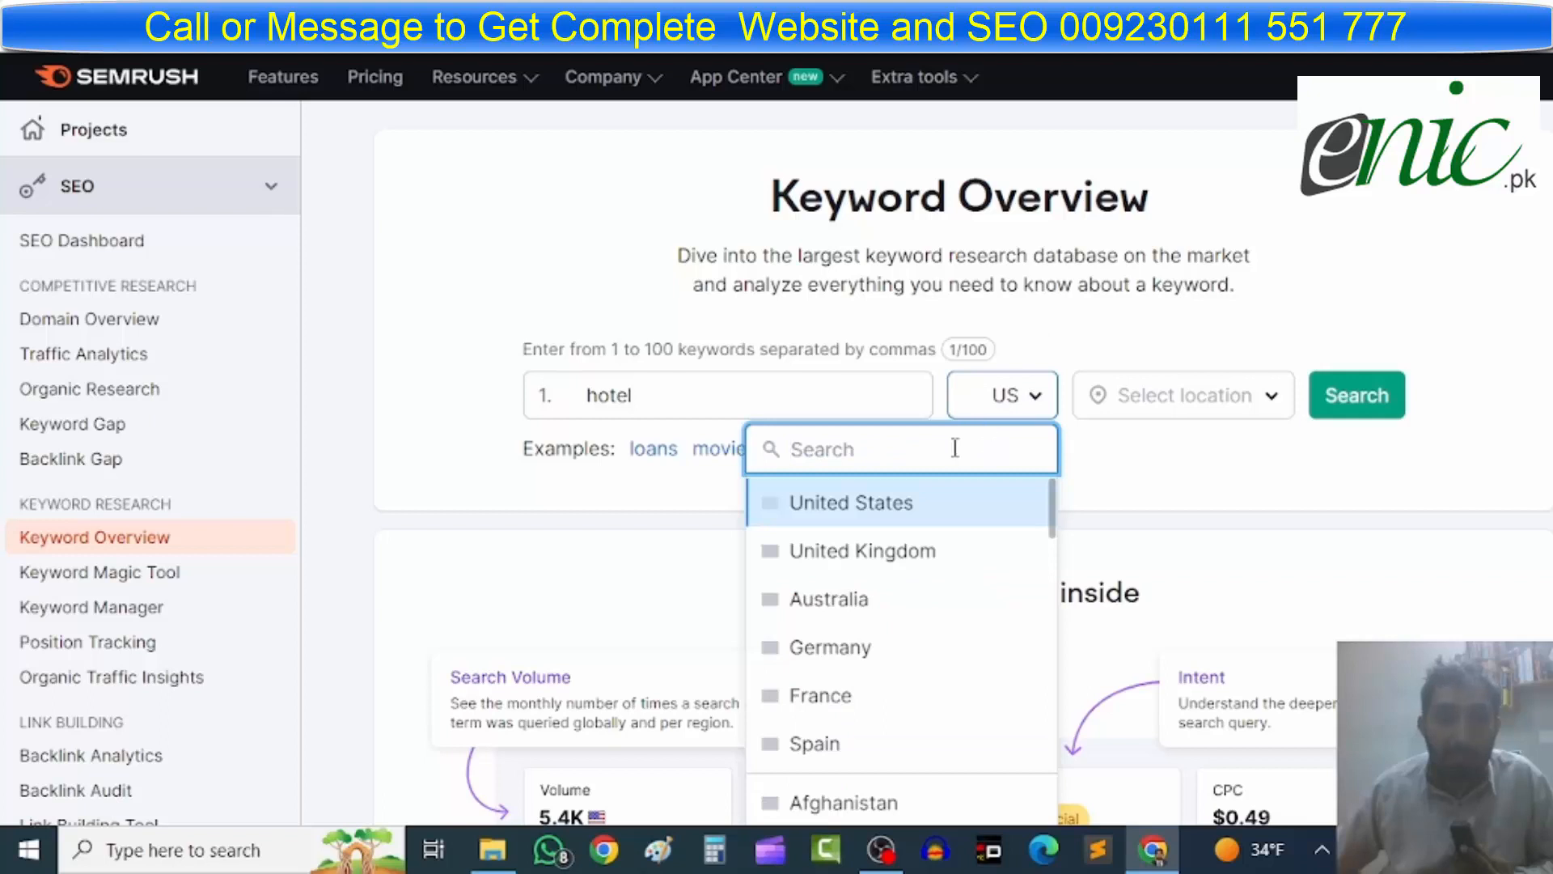
text(fra)
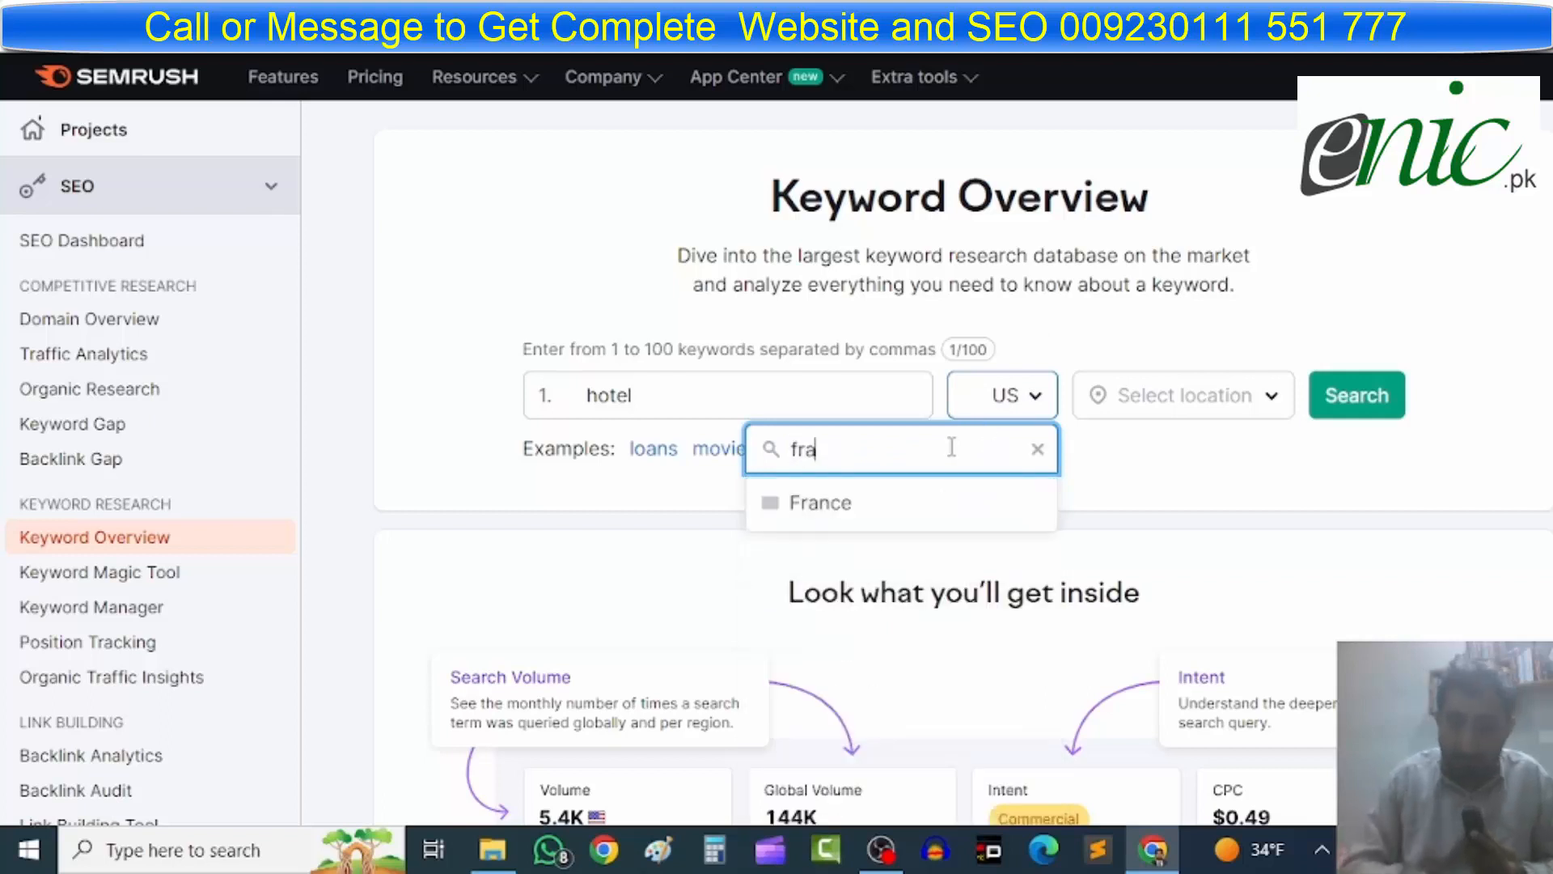
text(nc)
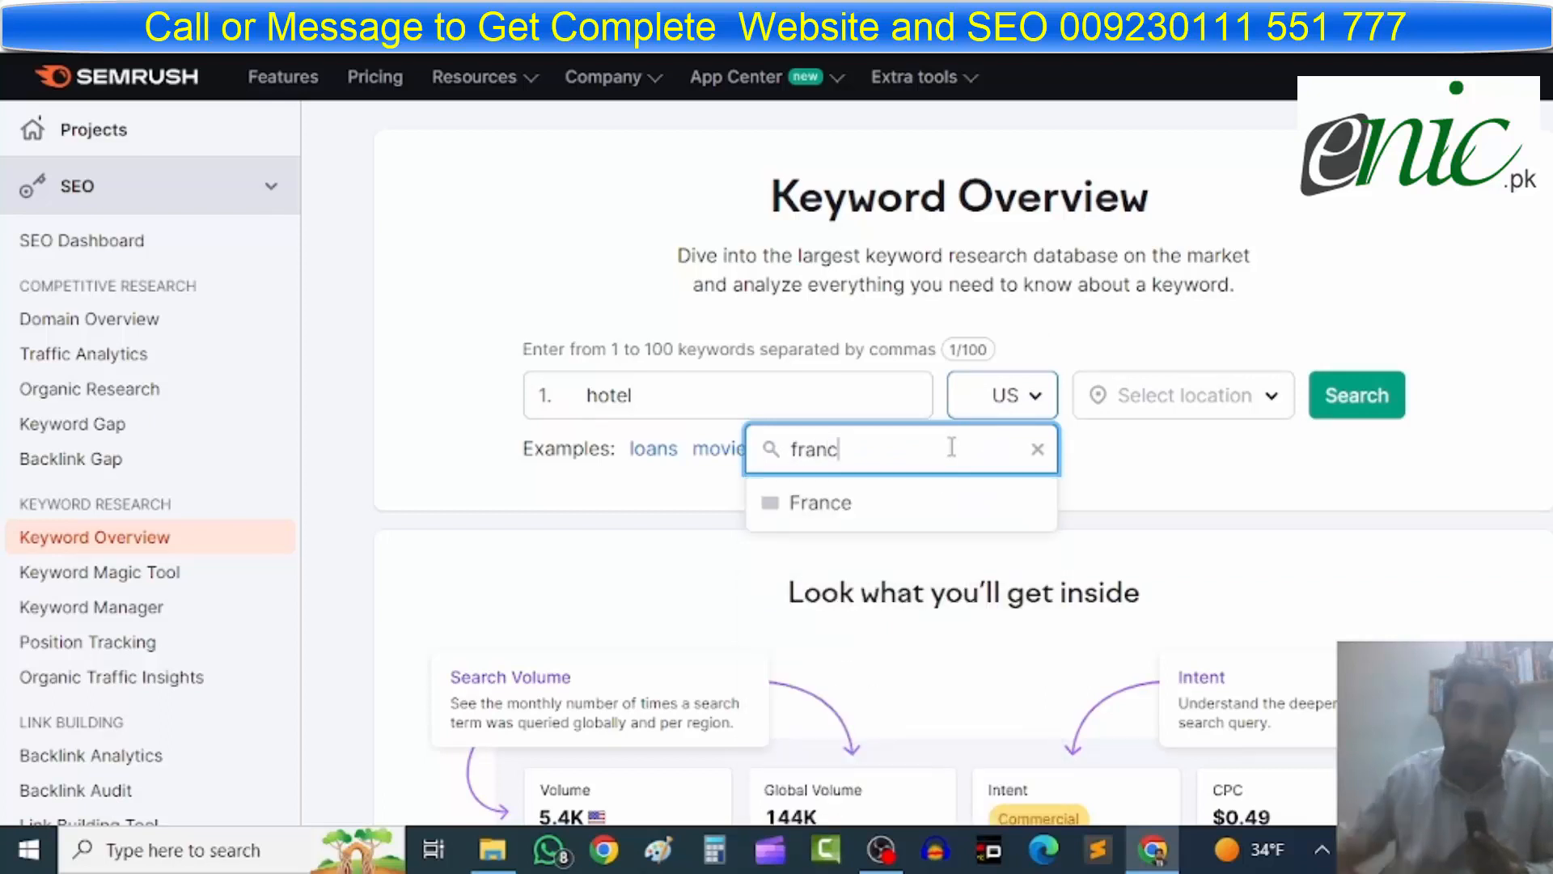
click(805, 504)
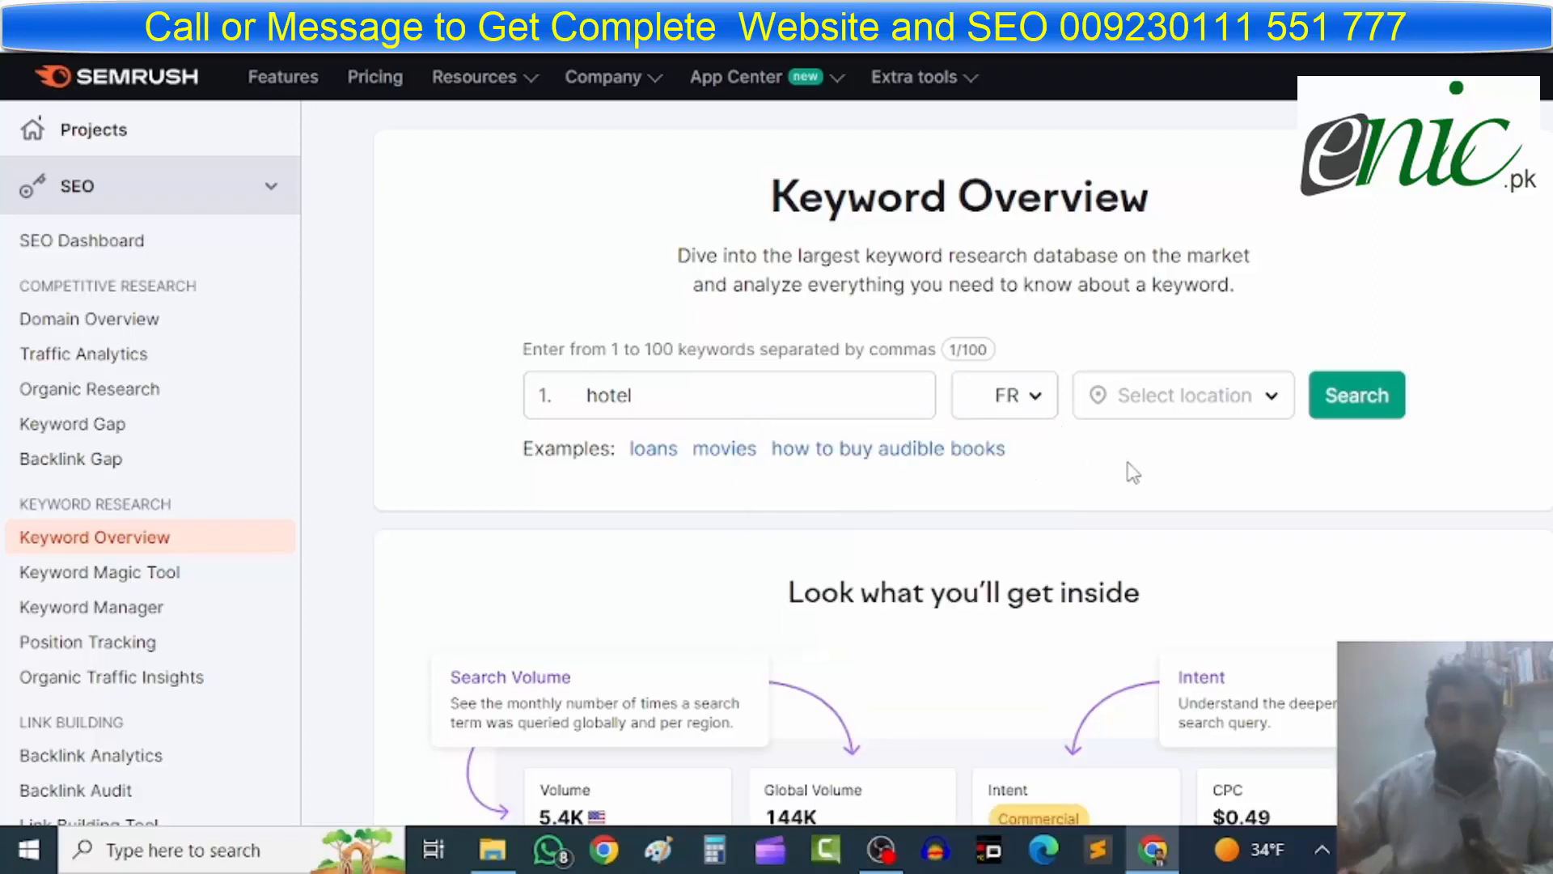
click(1365, 403)
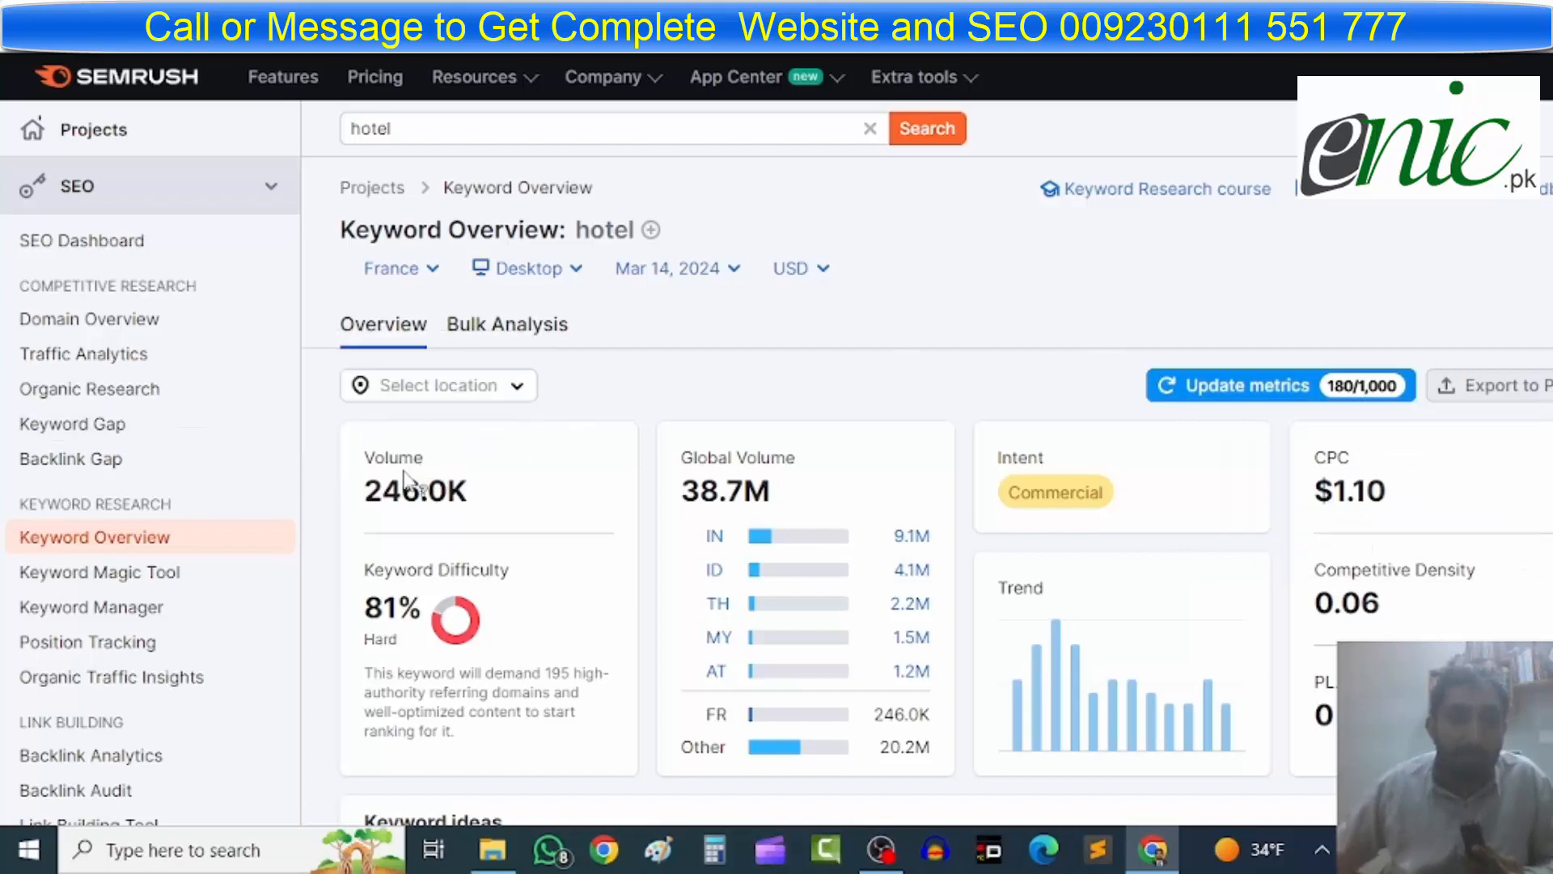
Review the keyword metrics and open the full list of keyword variations for "hotel".
scroll(813, 364, down, 3)
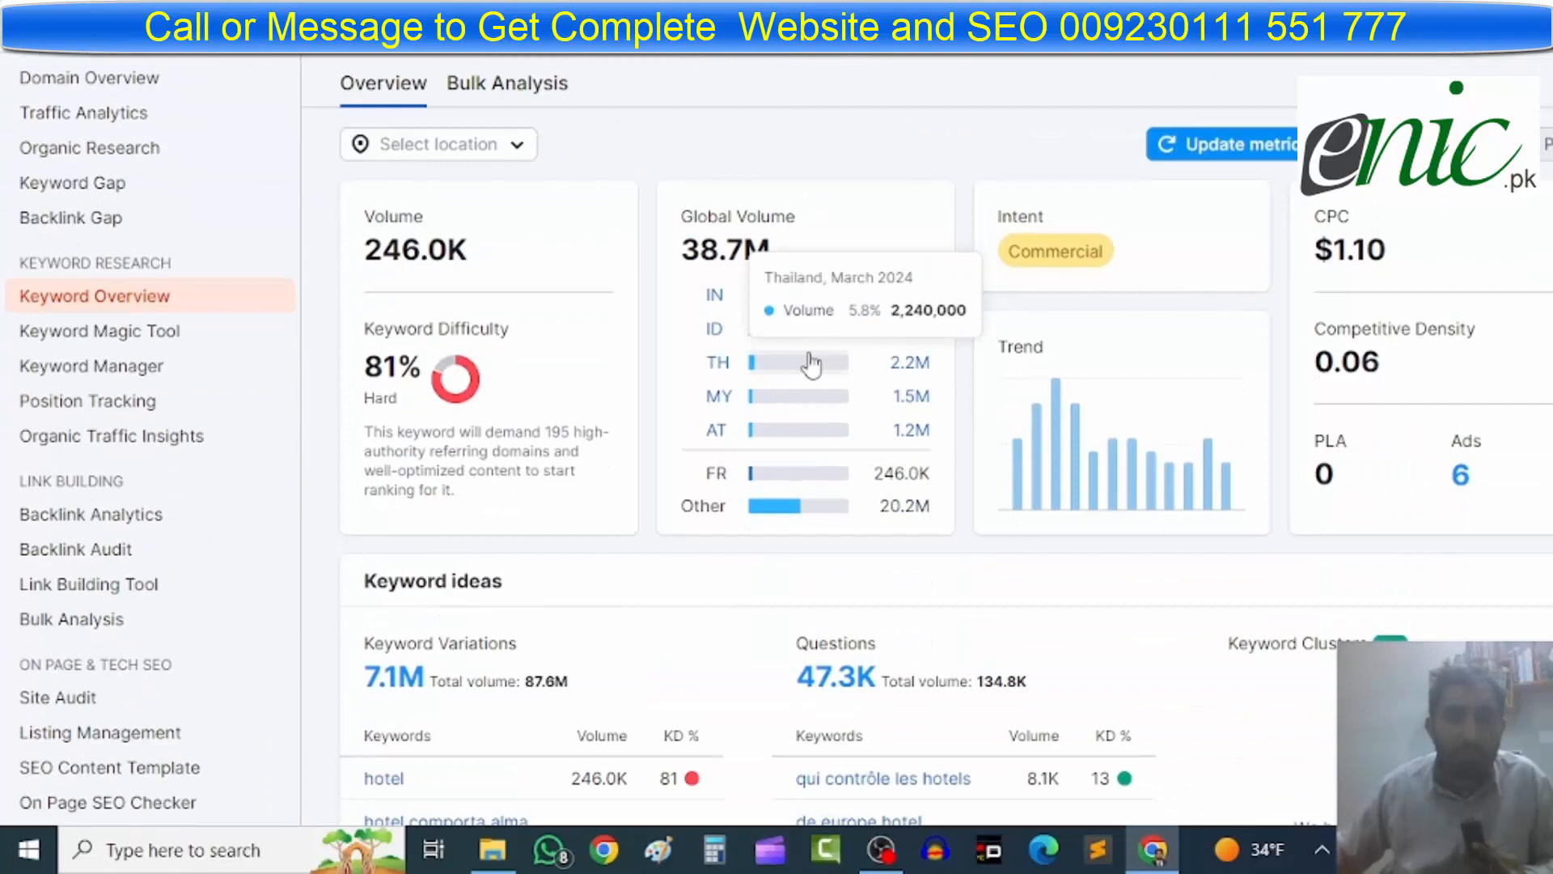
scroll(813, 364, up, 3)
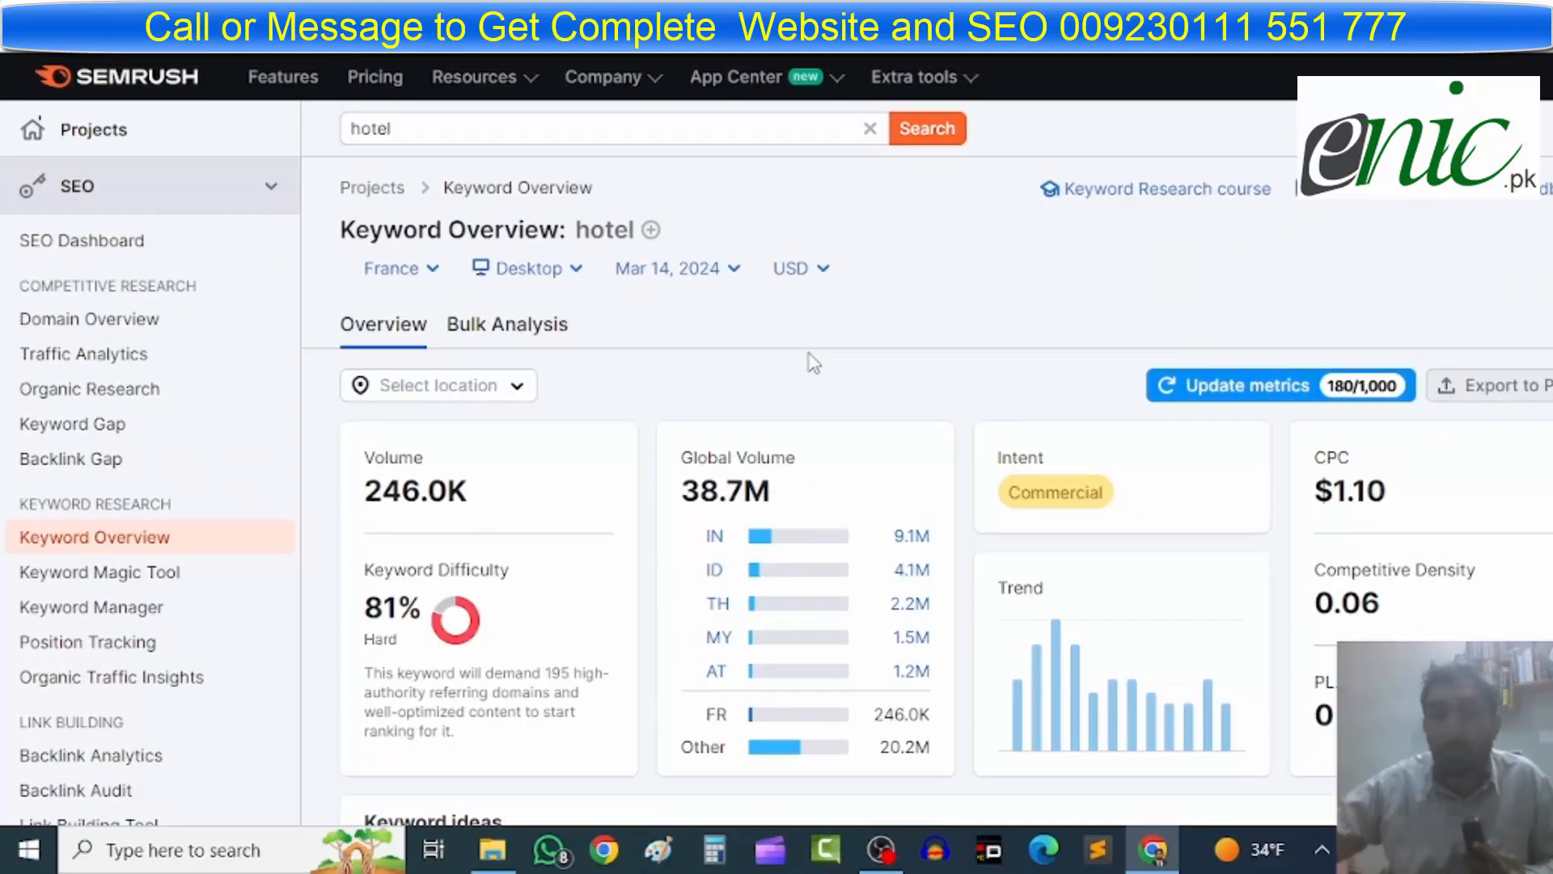
scroll(813, 364, down, 6)
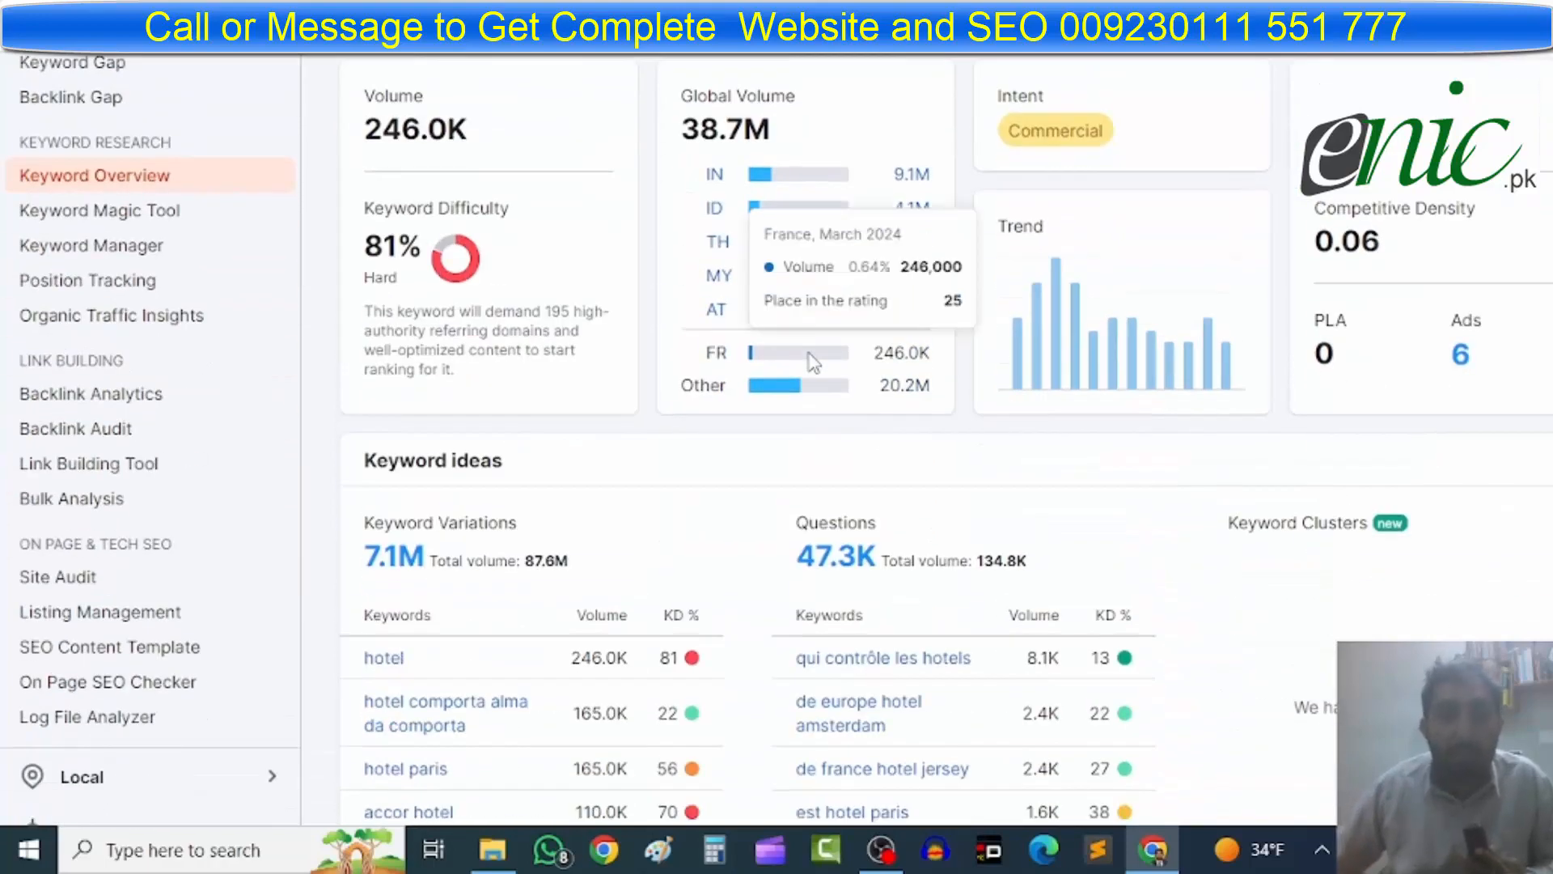
scroll(813, 364, down, 2)
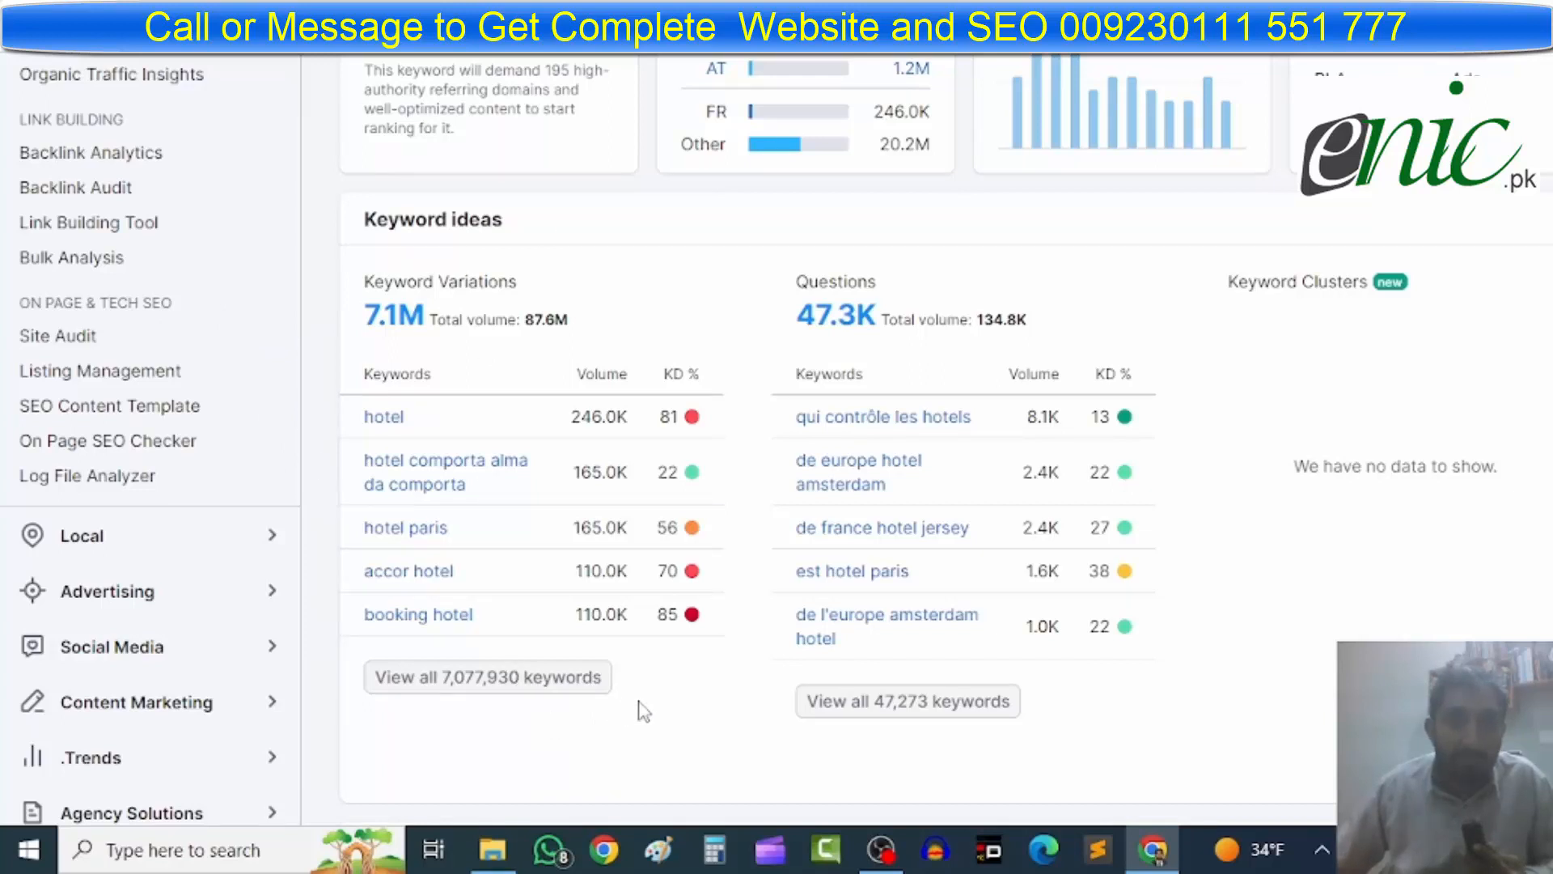
click(495, 684)
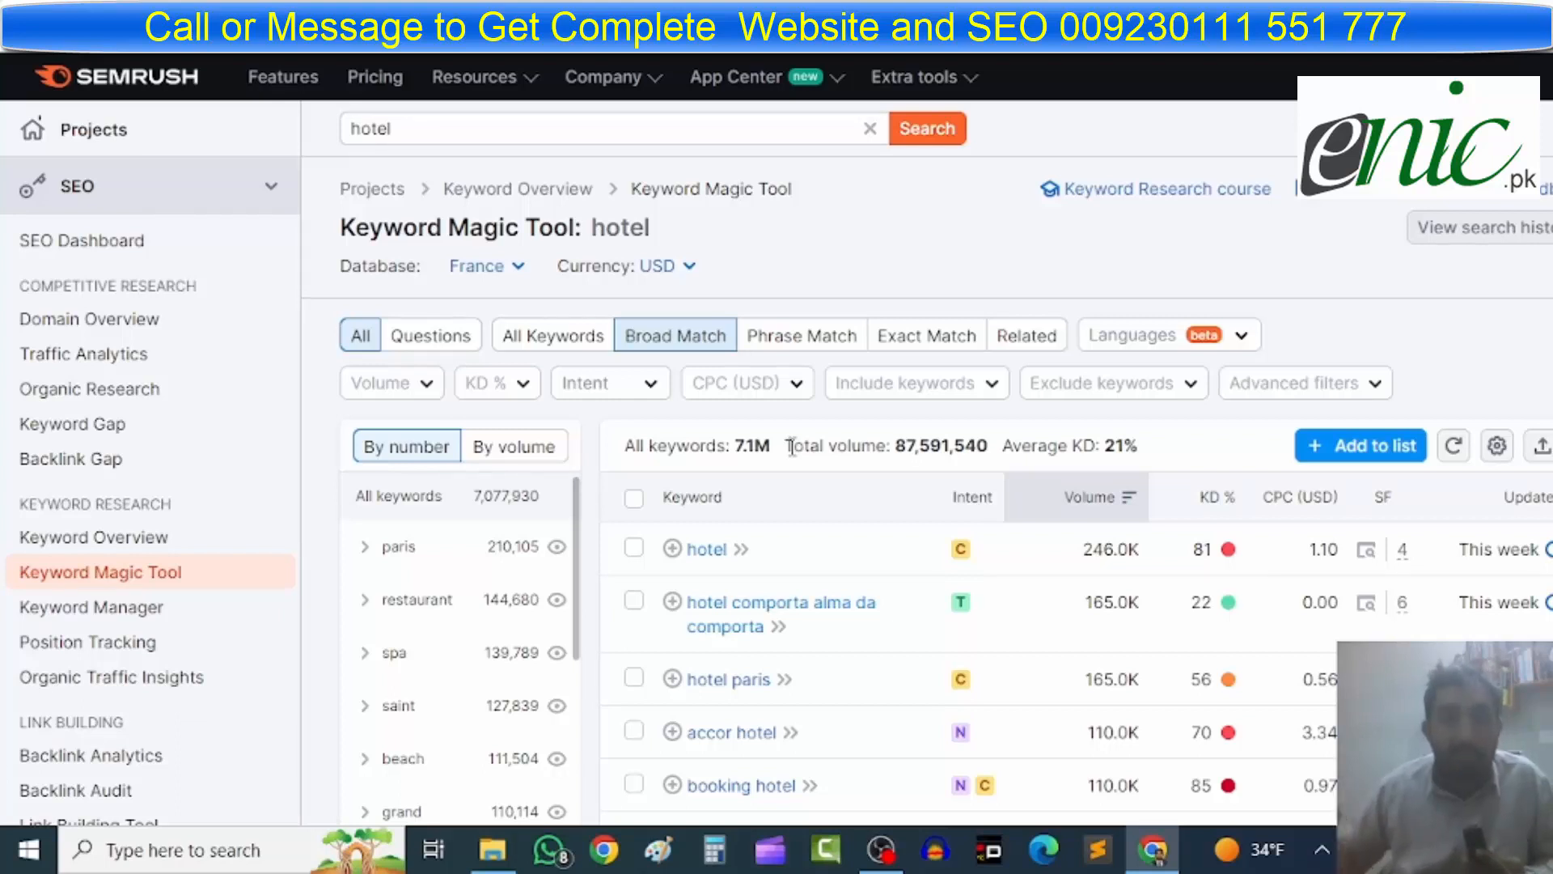
Switch the keyword list's match type to All Keywords.
click(993, 387)
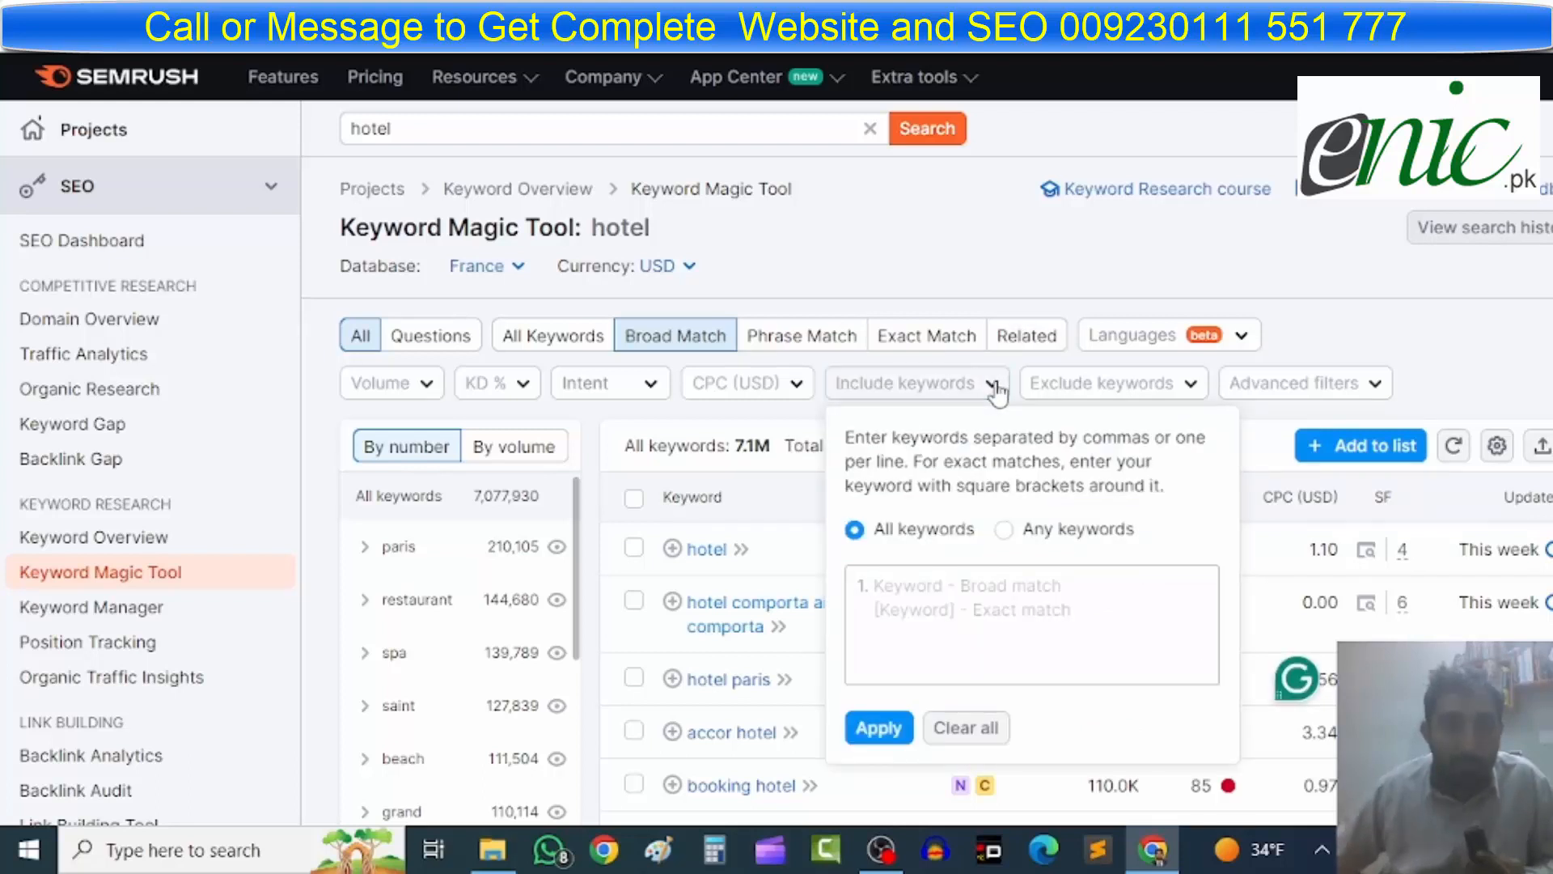
click(801, 353)
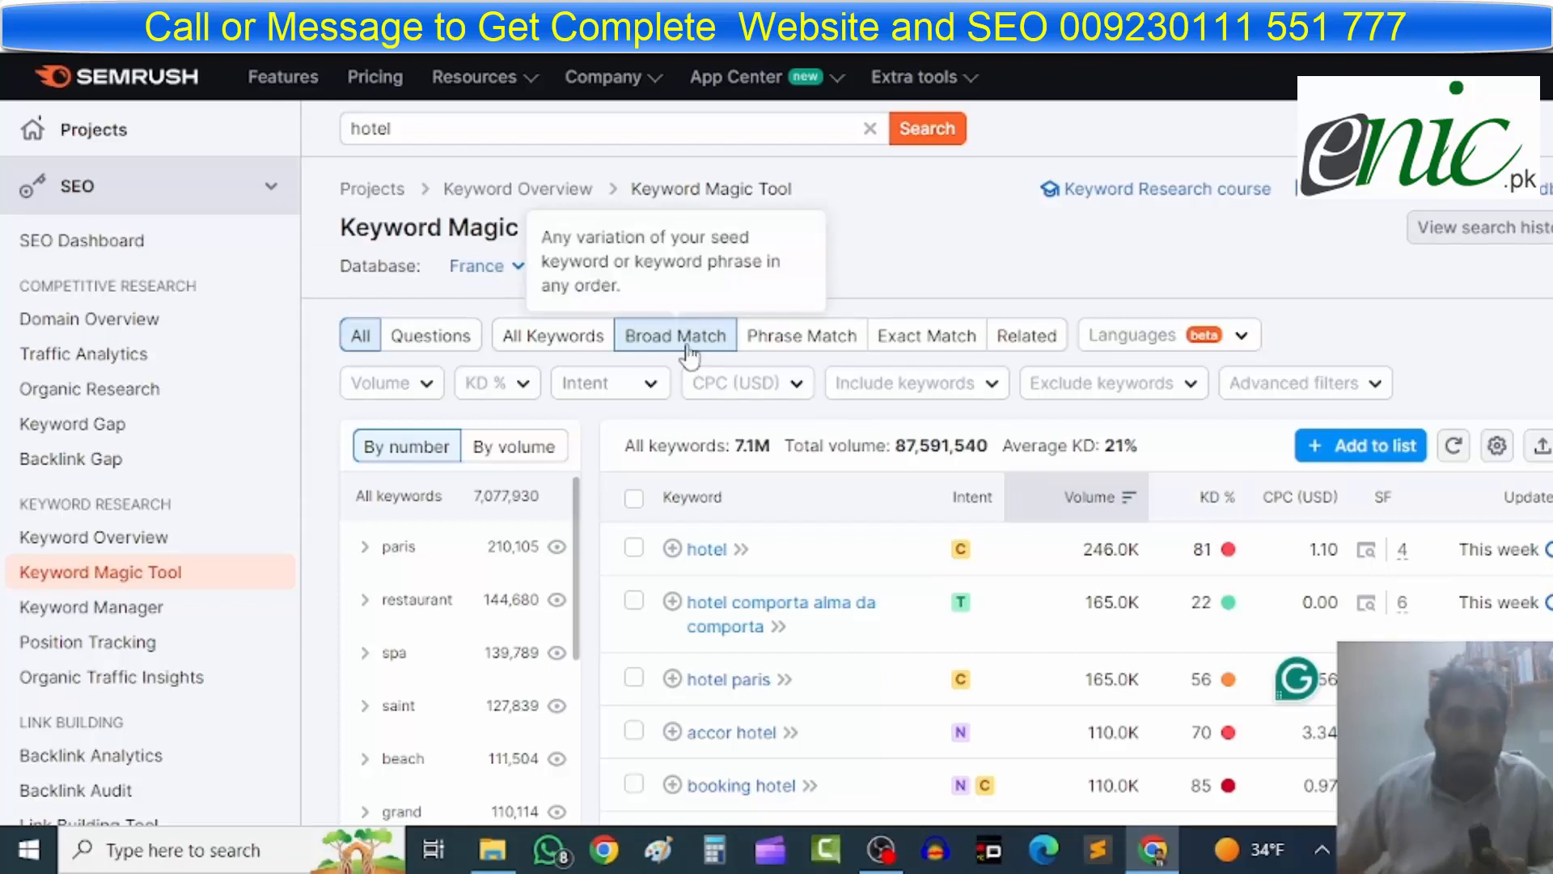
click(552, 348)
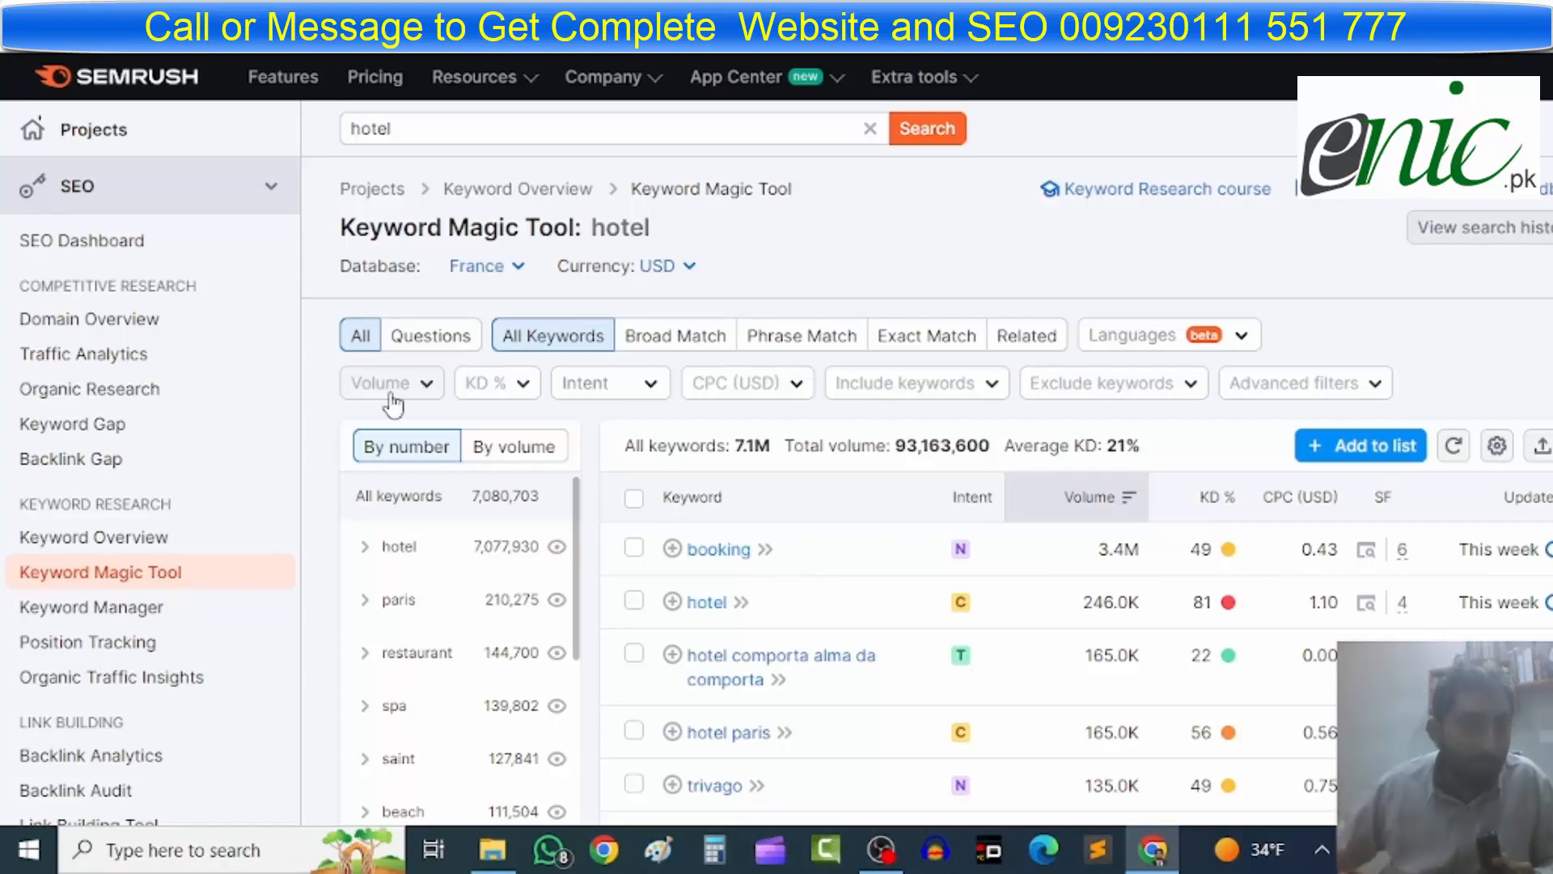
Filter the keyword list by a custom keyword difficulty range of up to 29%.
click(526, 388)
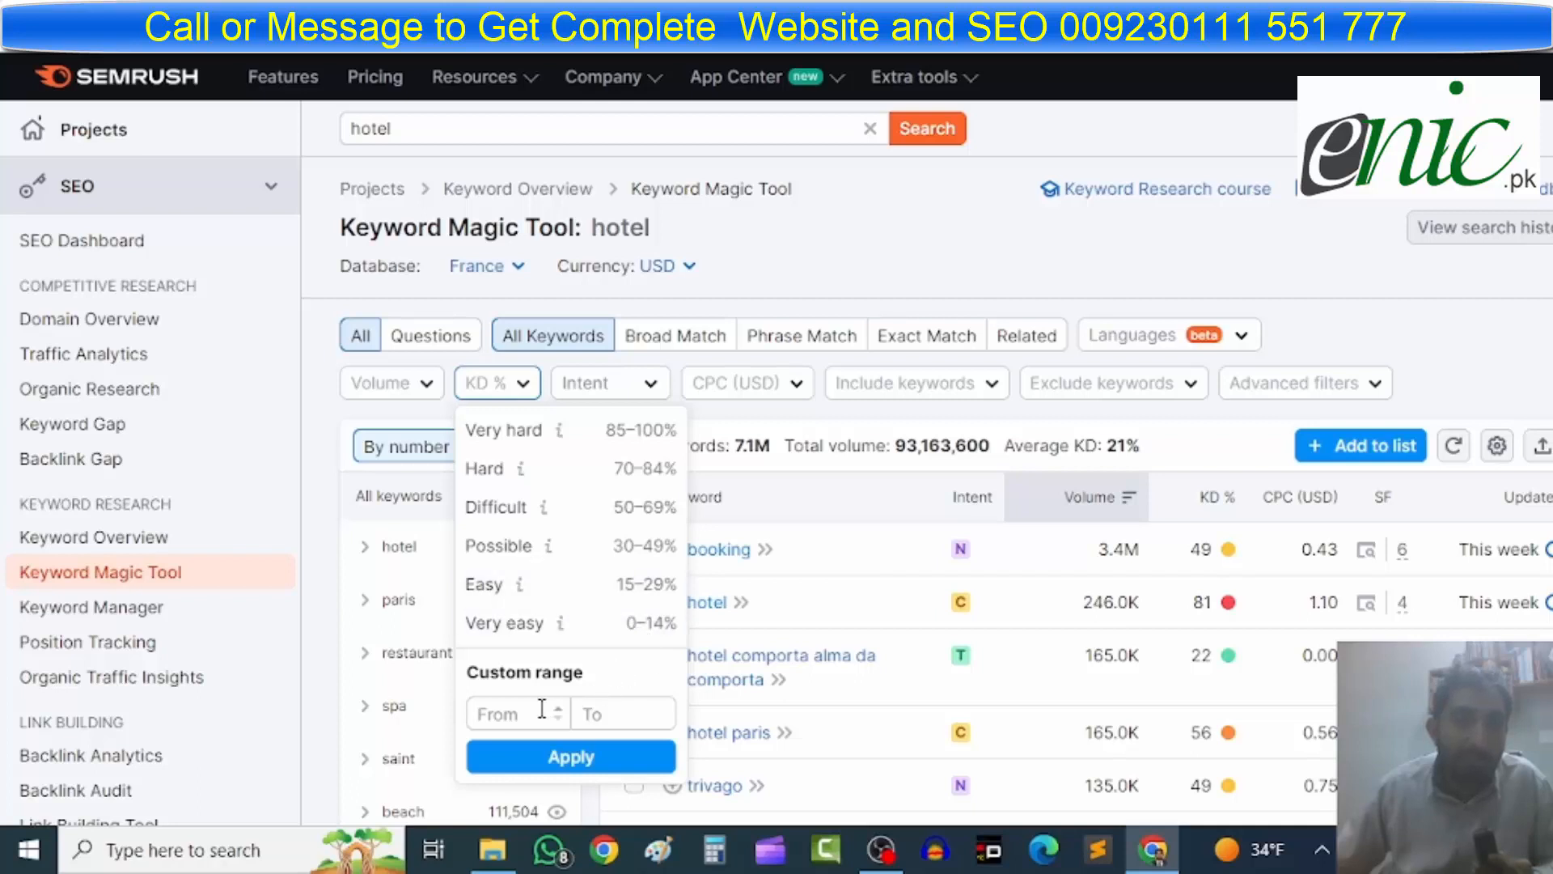
click(609, 712)
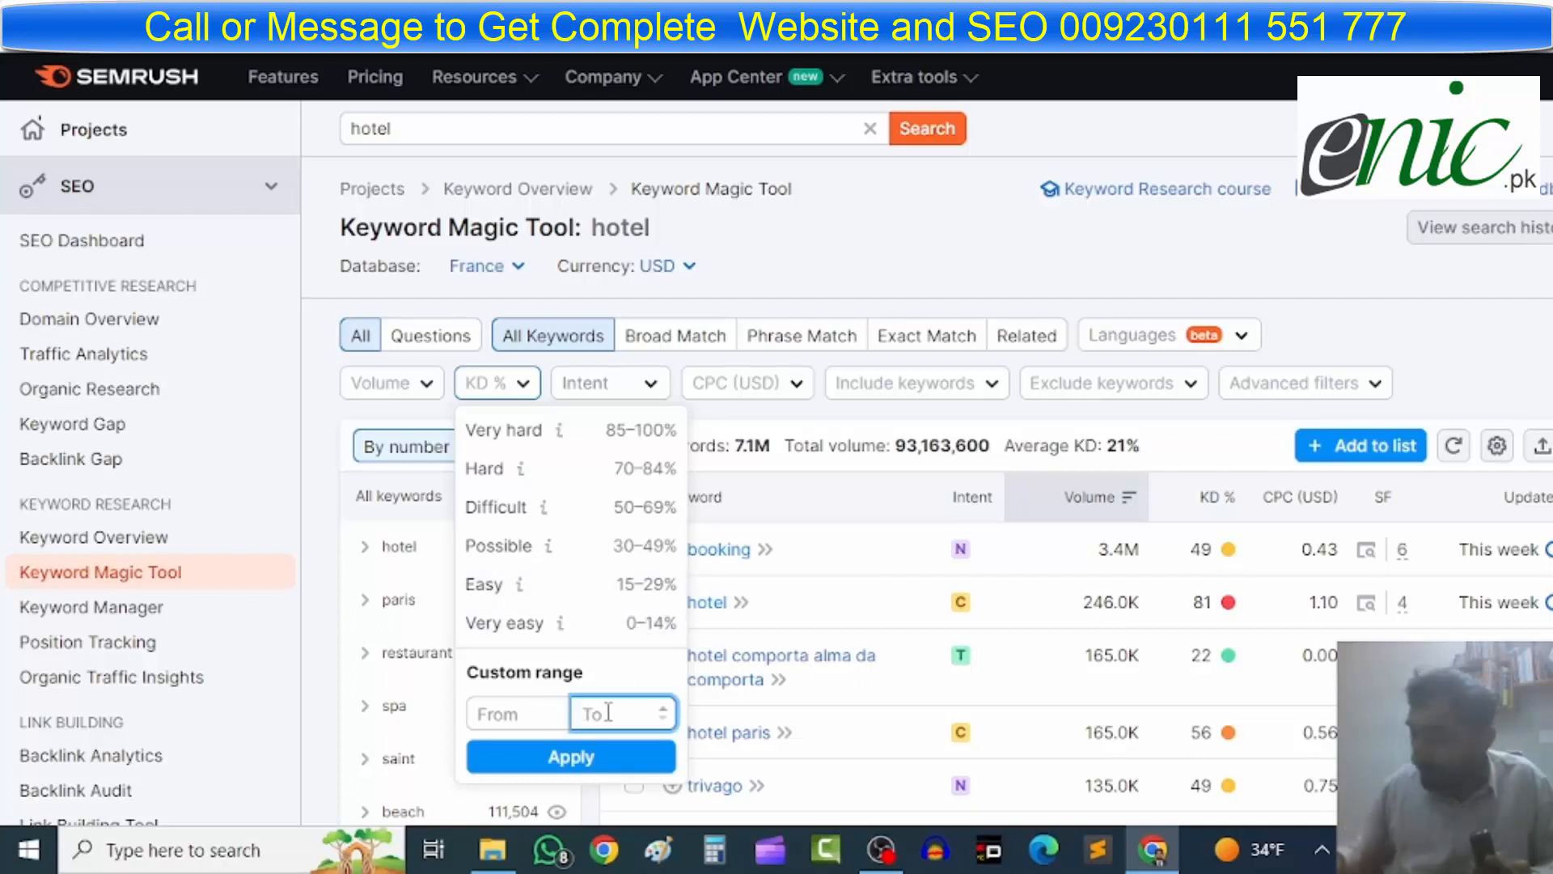
text(29)
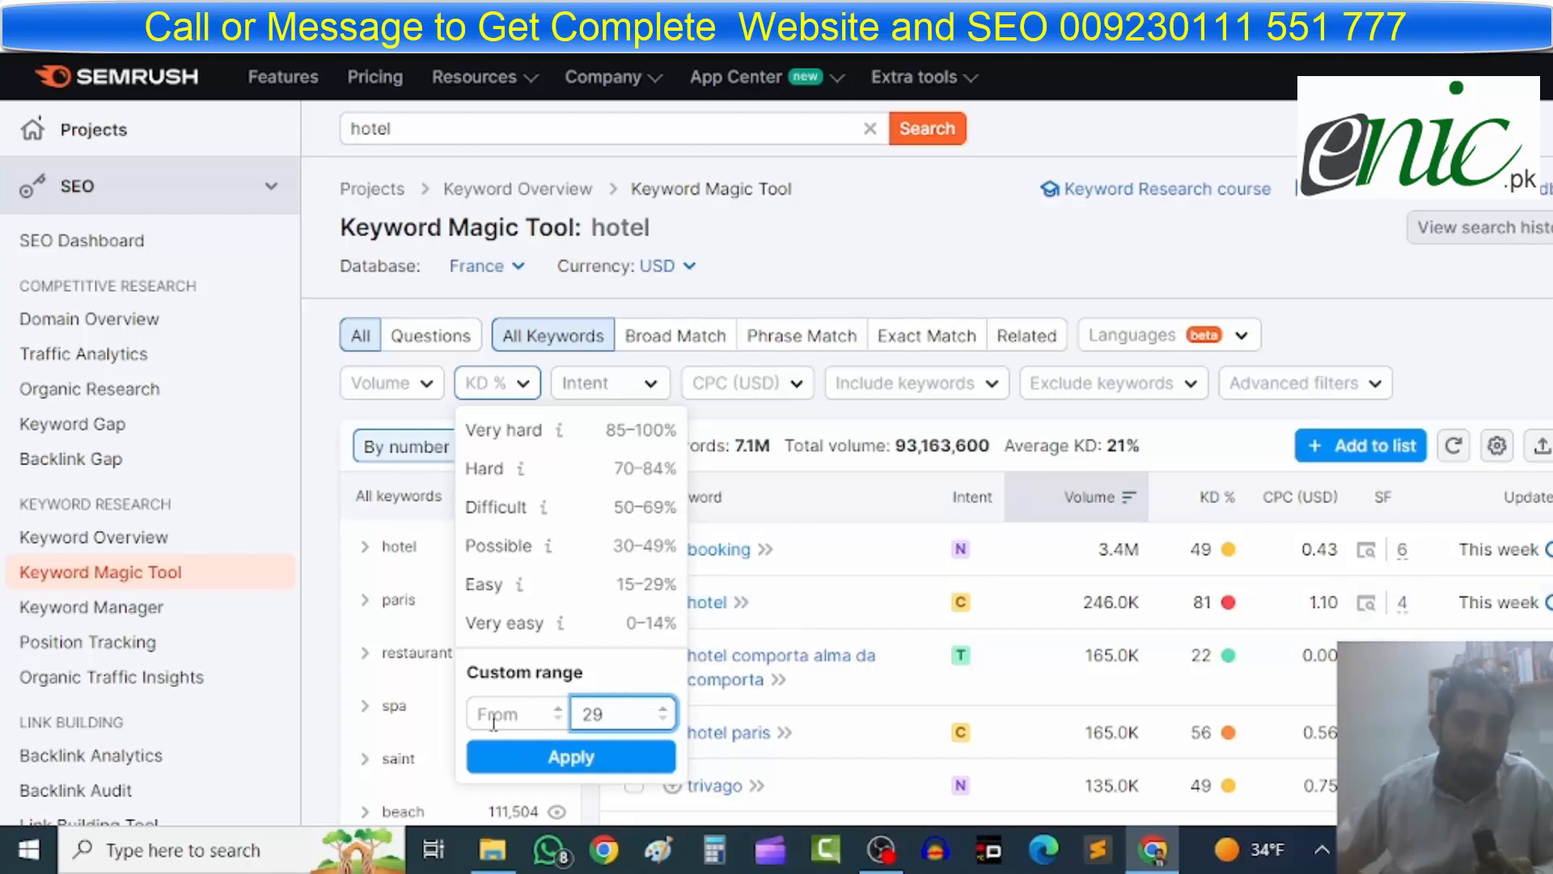
click(594, 763)
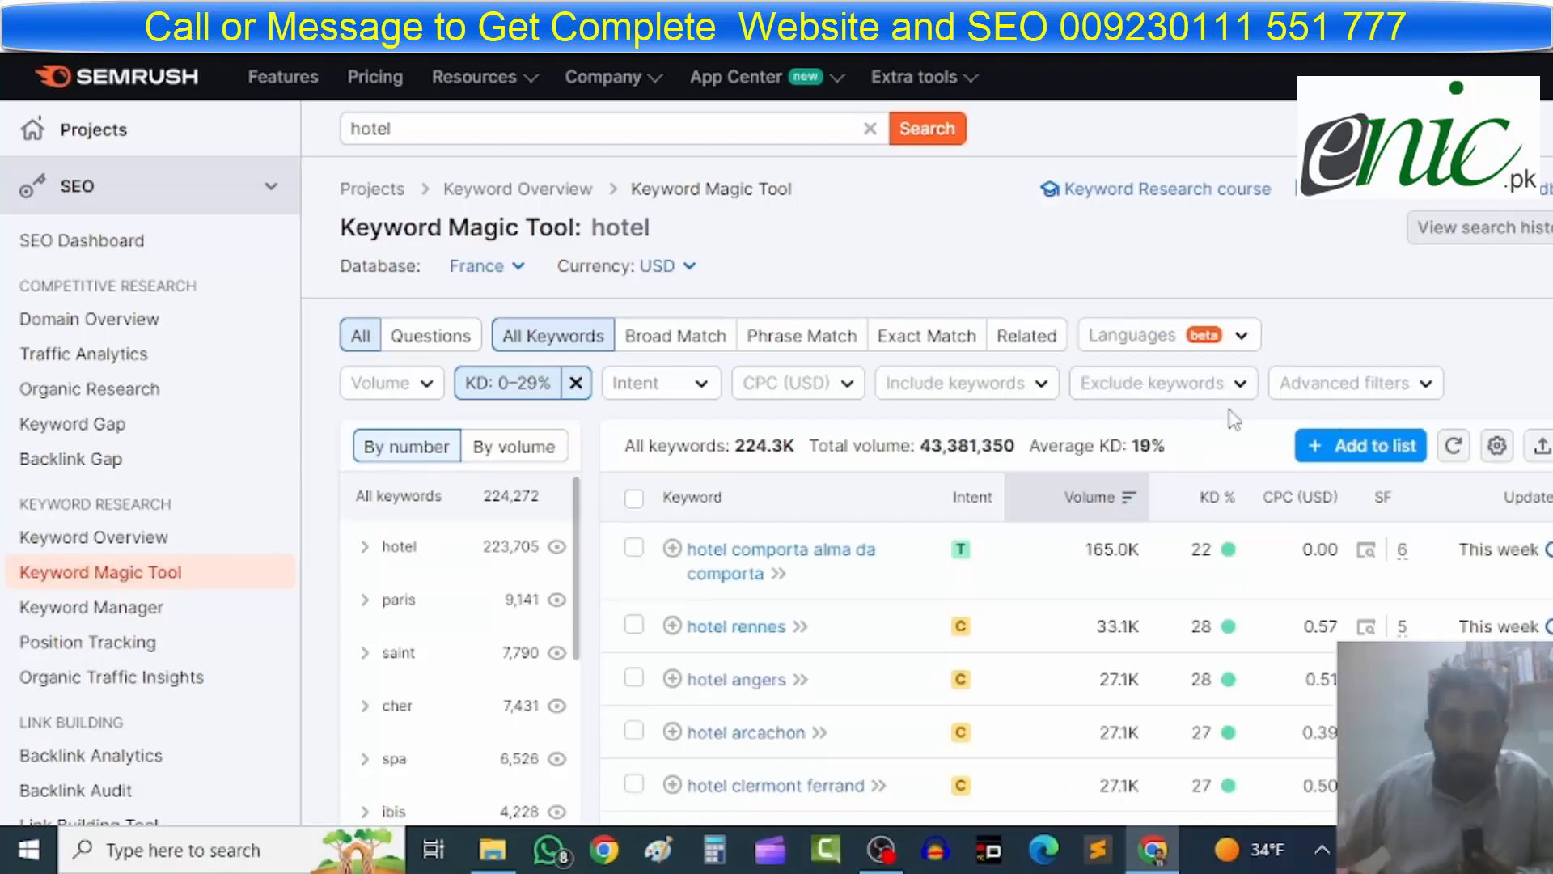
Apply advanced filters for a word count from 4 and up to 99 results in SERP.
click(1360, 390)
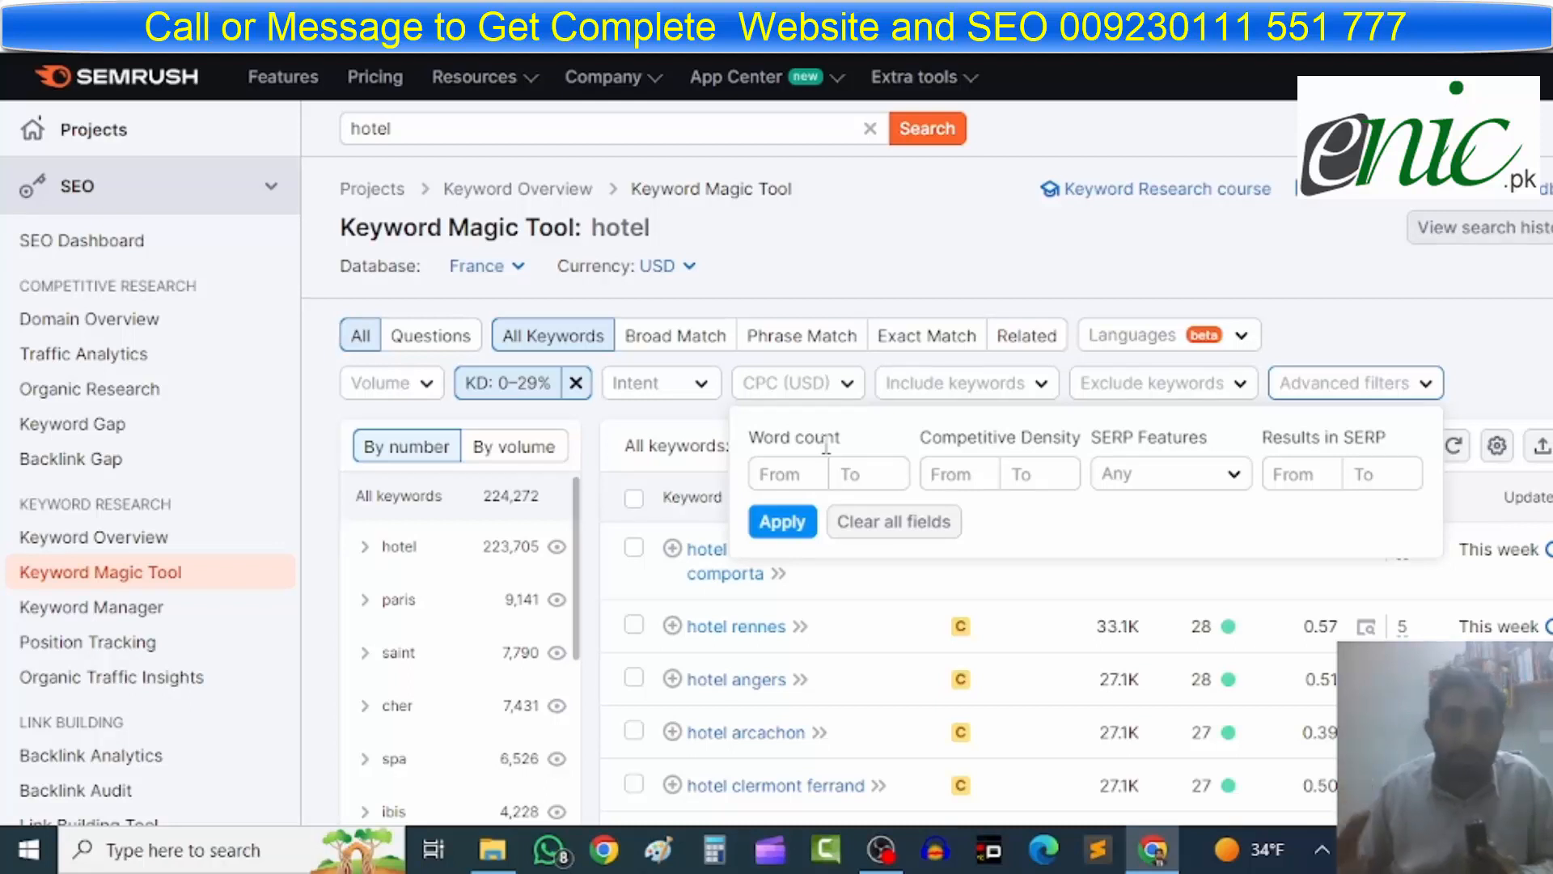
click(858, 467)
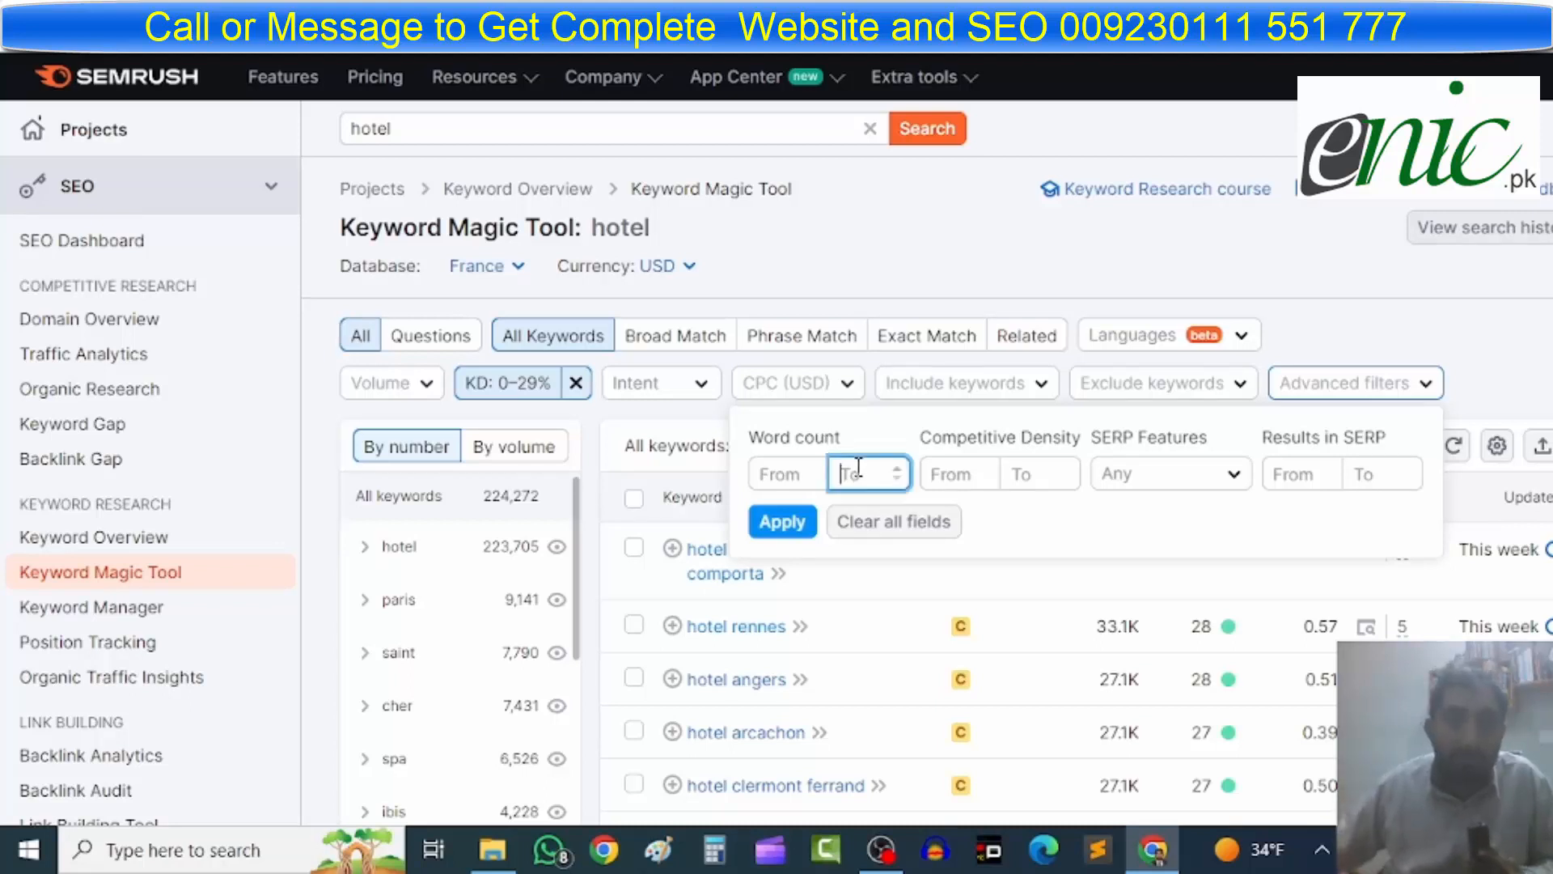
click(764, 473)
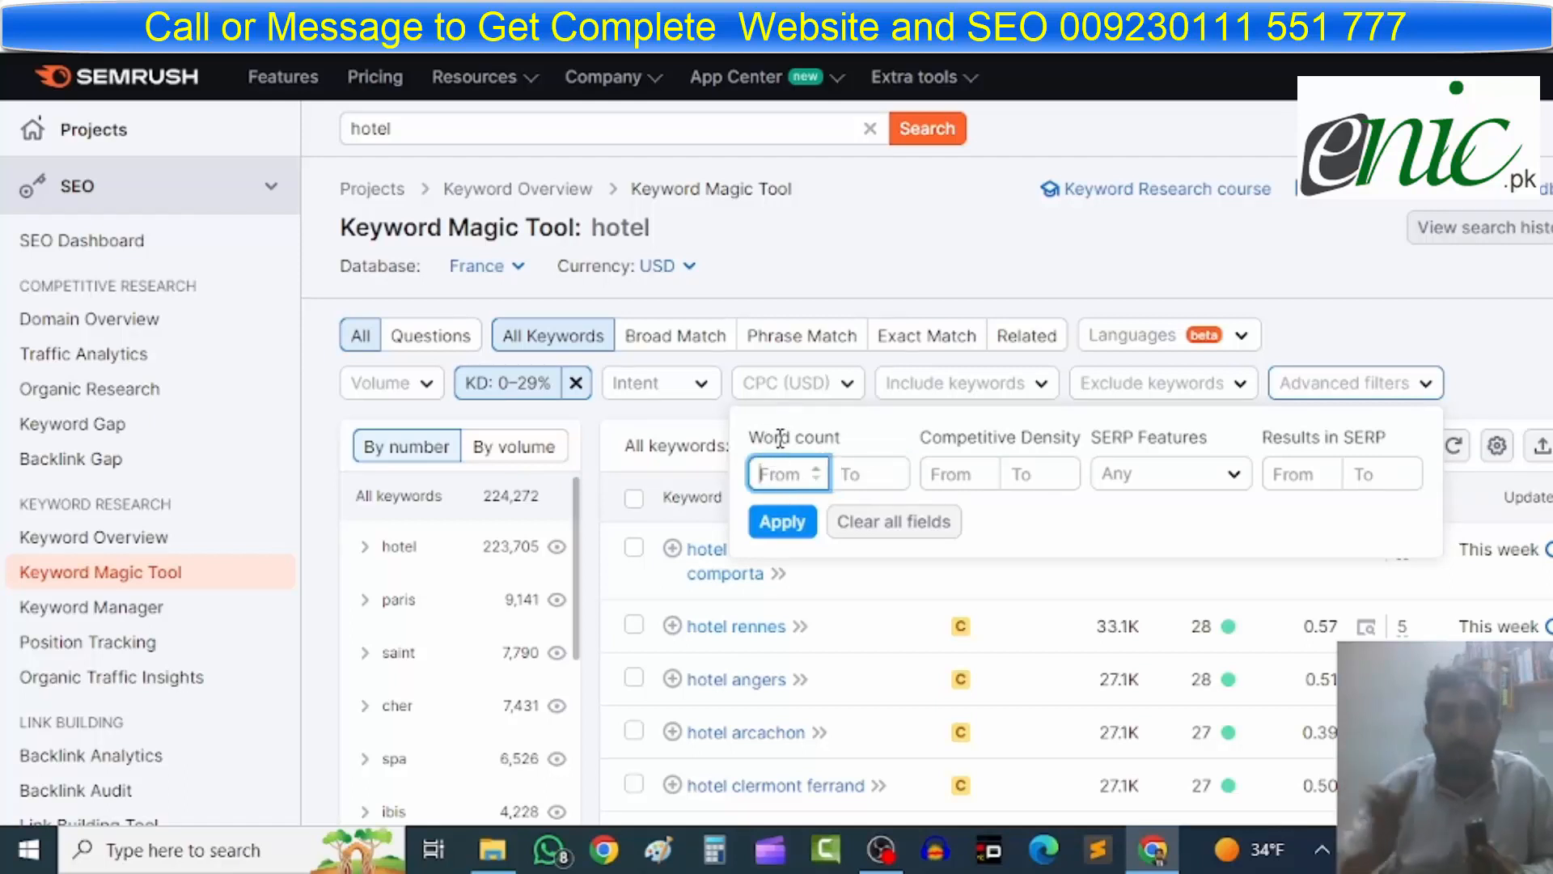
text(4)
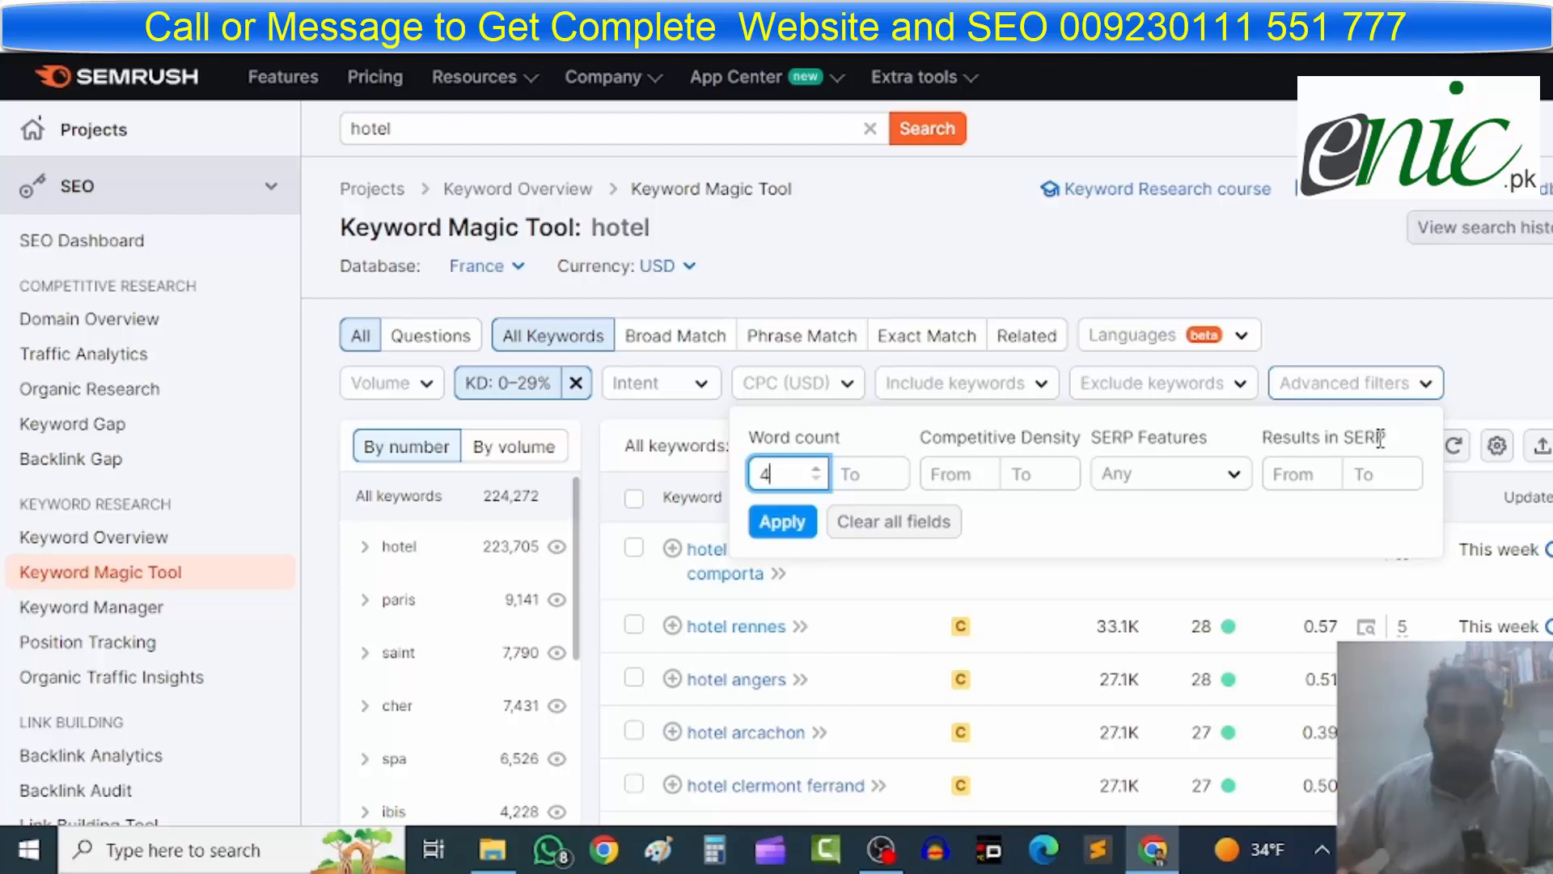
click(1368, 475)
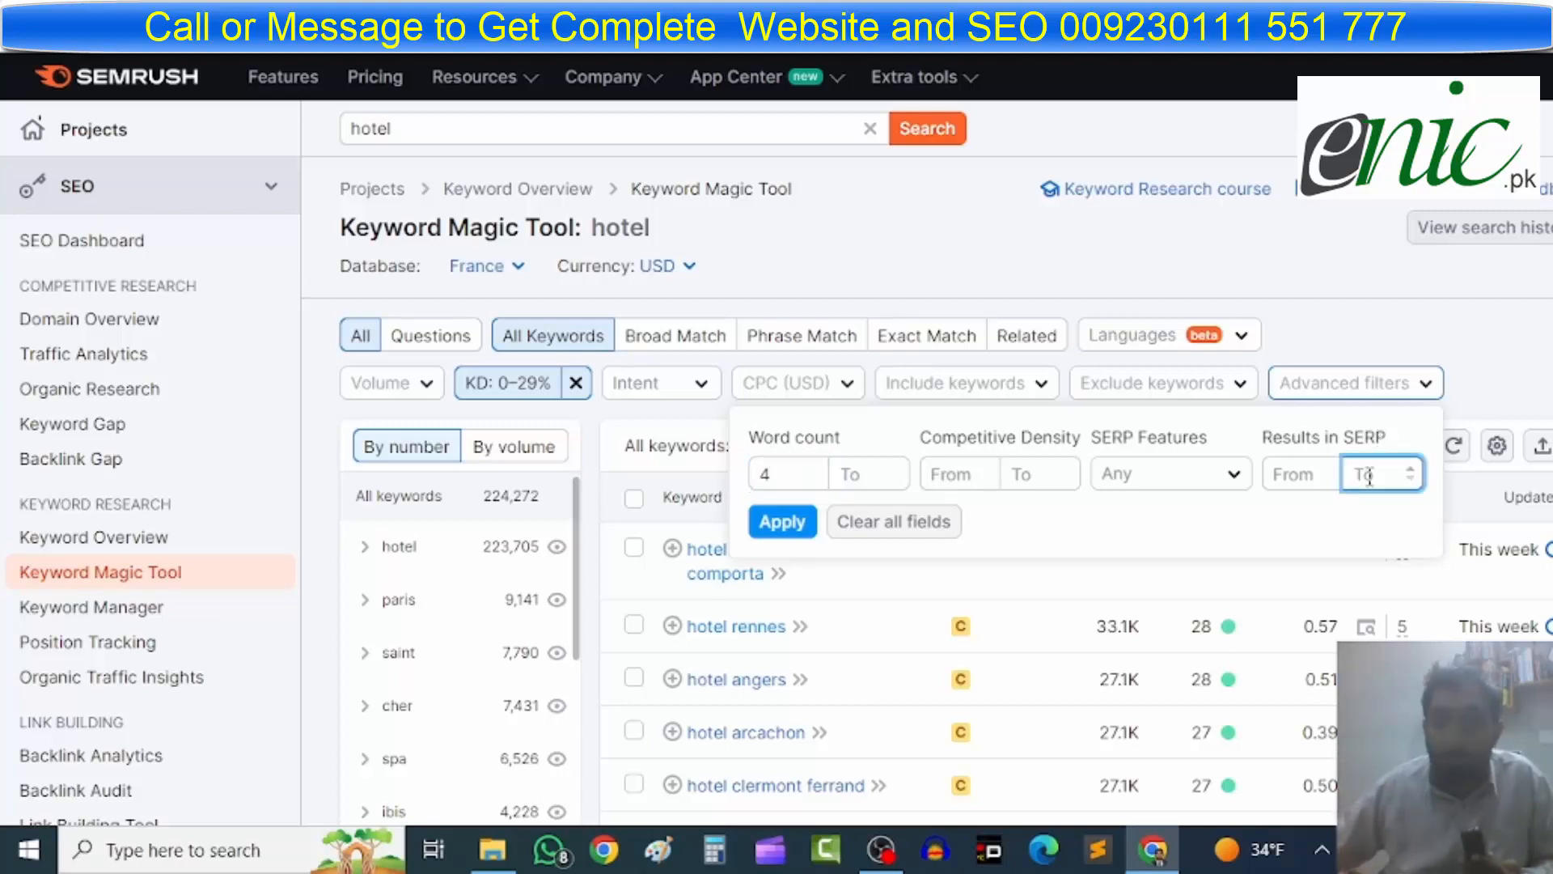
text(99)
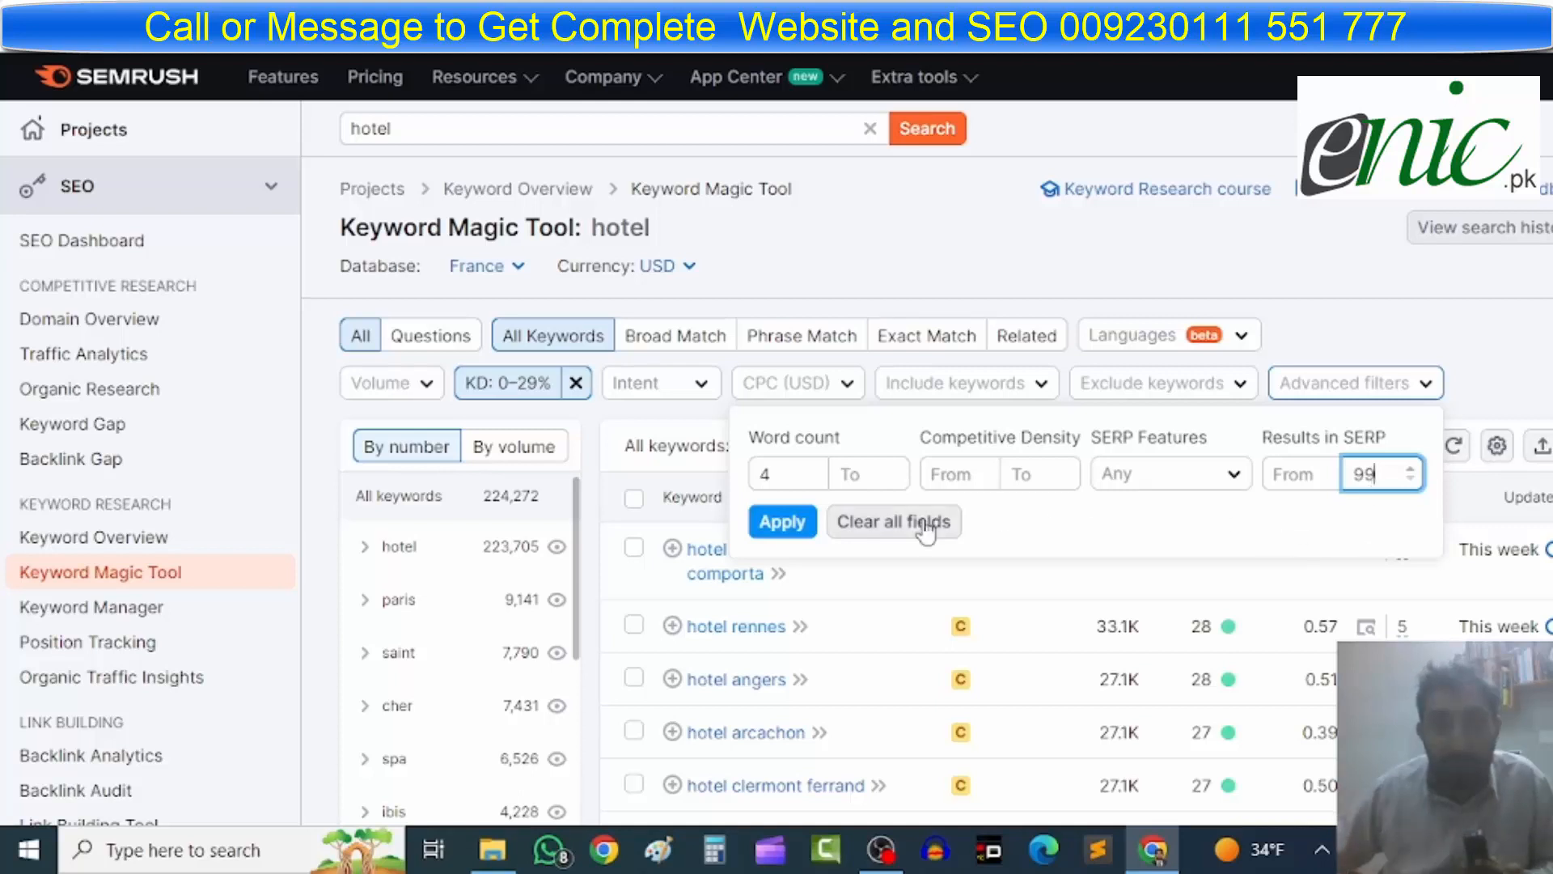
click(777, 524)
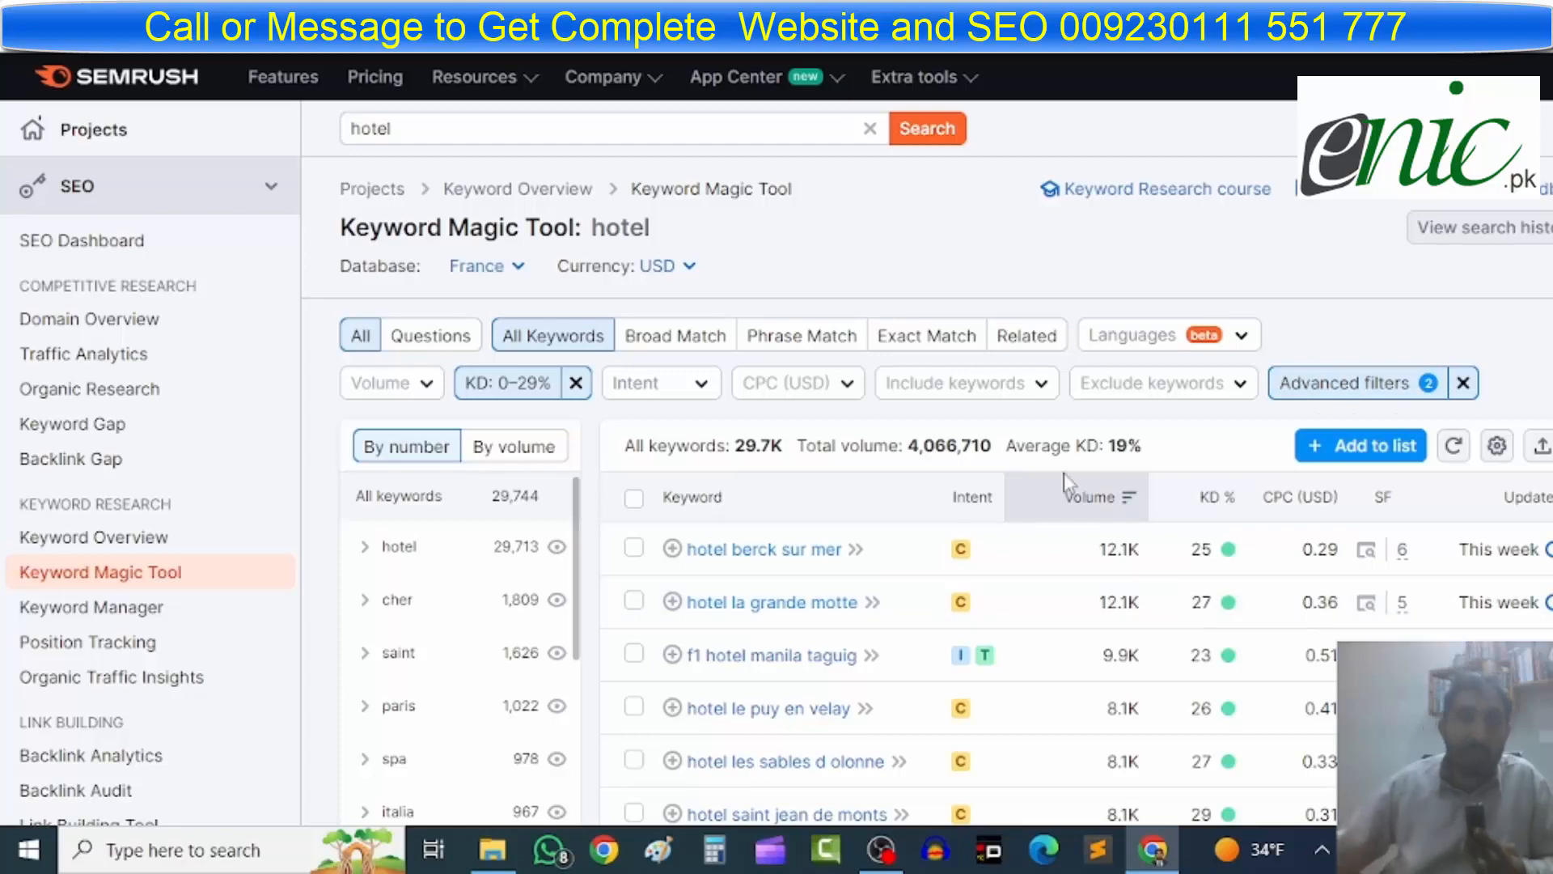
Try to filter the keywords to a minimum search volume of 100, and remove that volume filter.
scroll(1064, 477, down, 3)
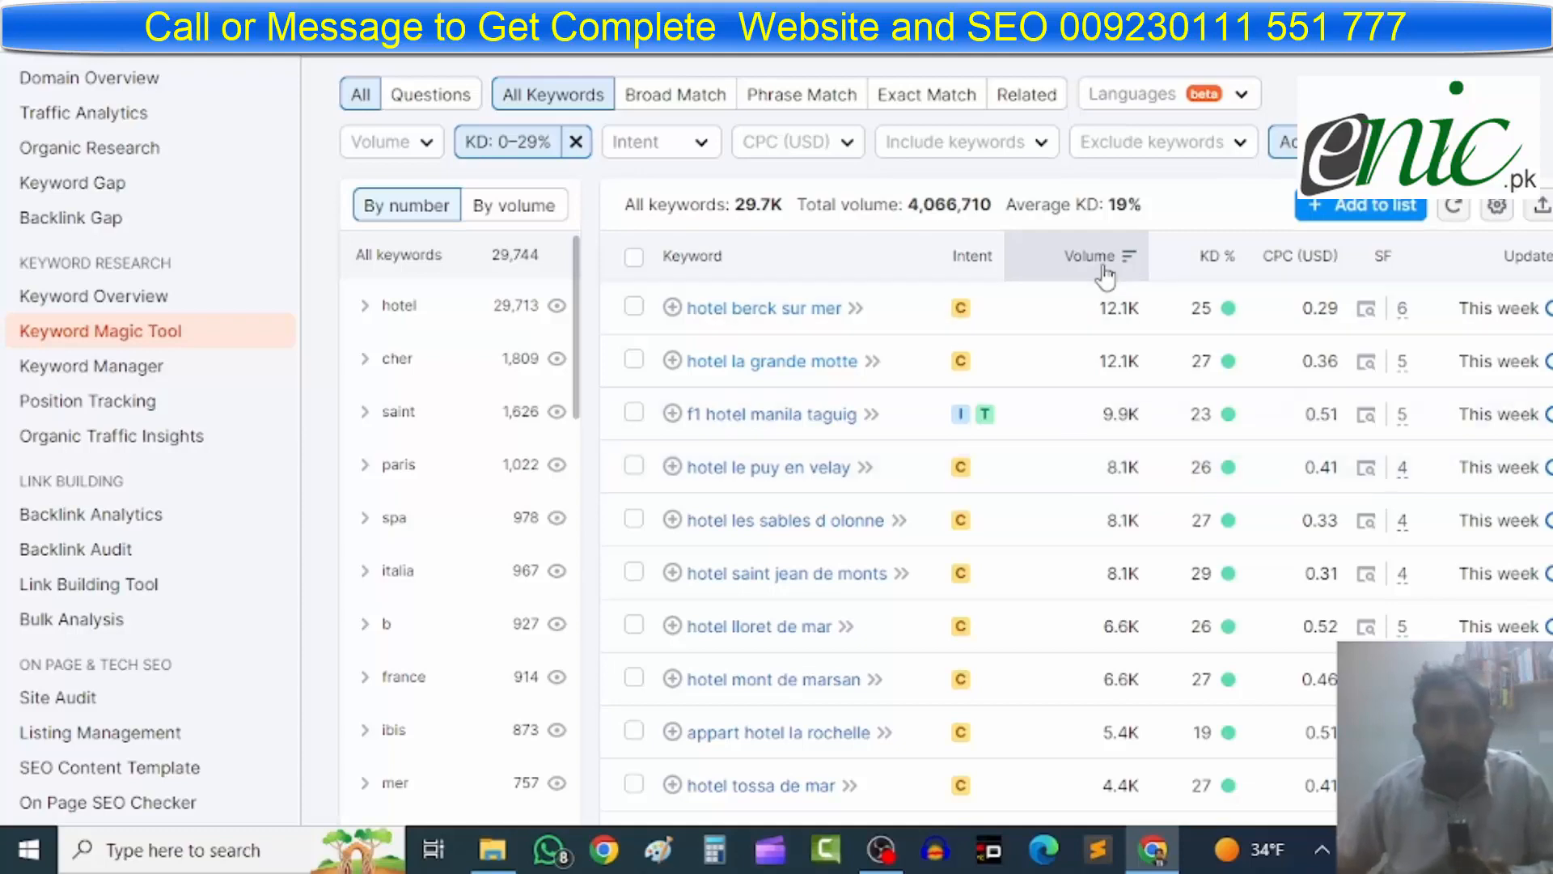
scroll(1119, 619, up, 3)
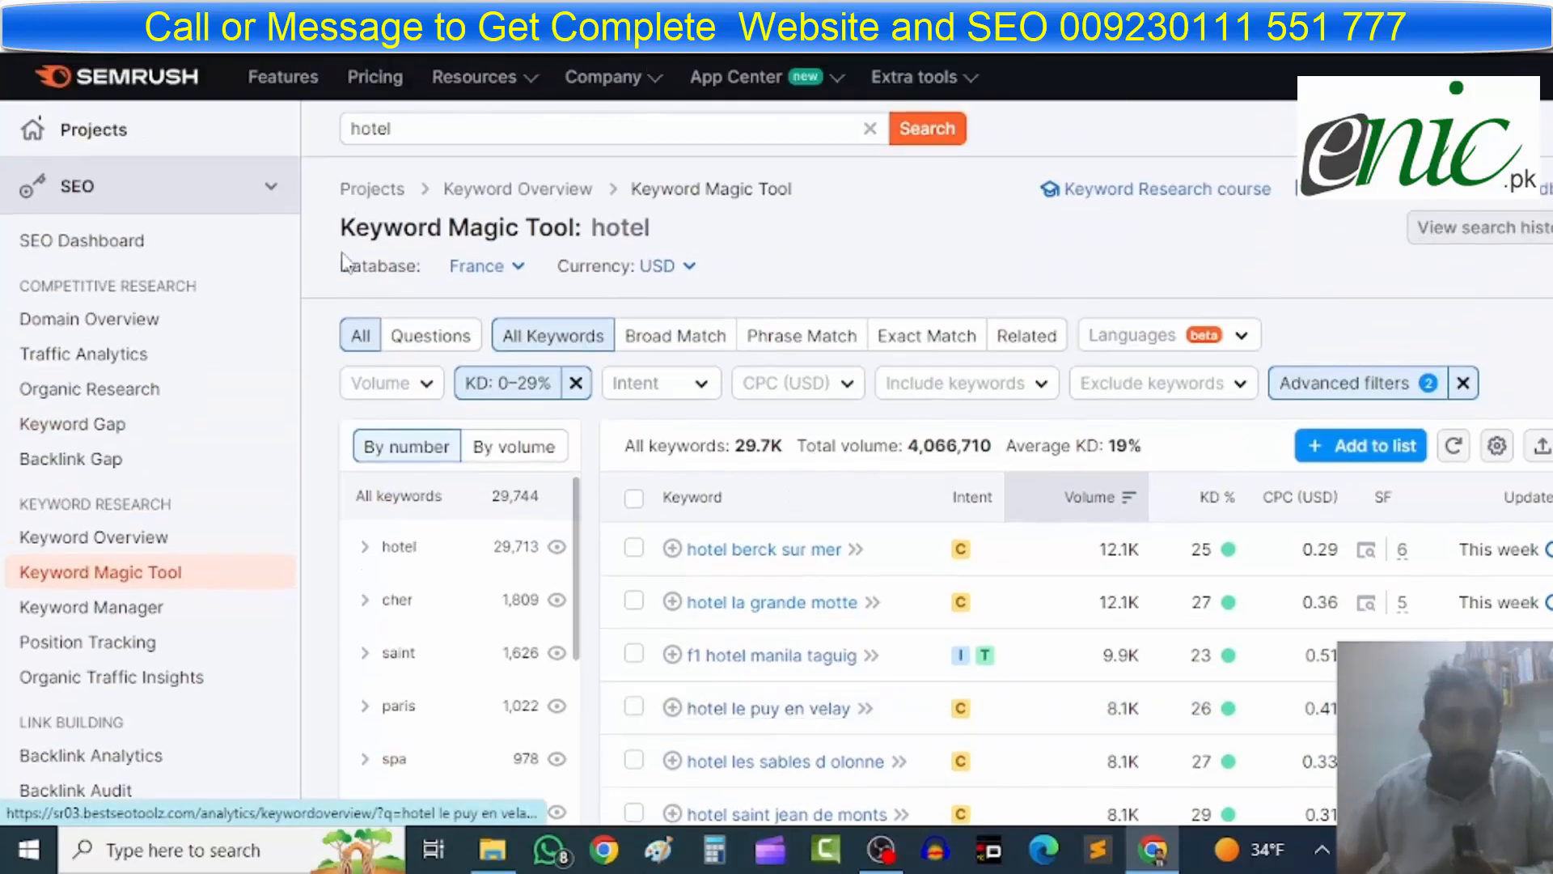
click(416, 385)
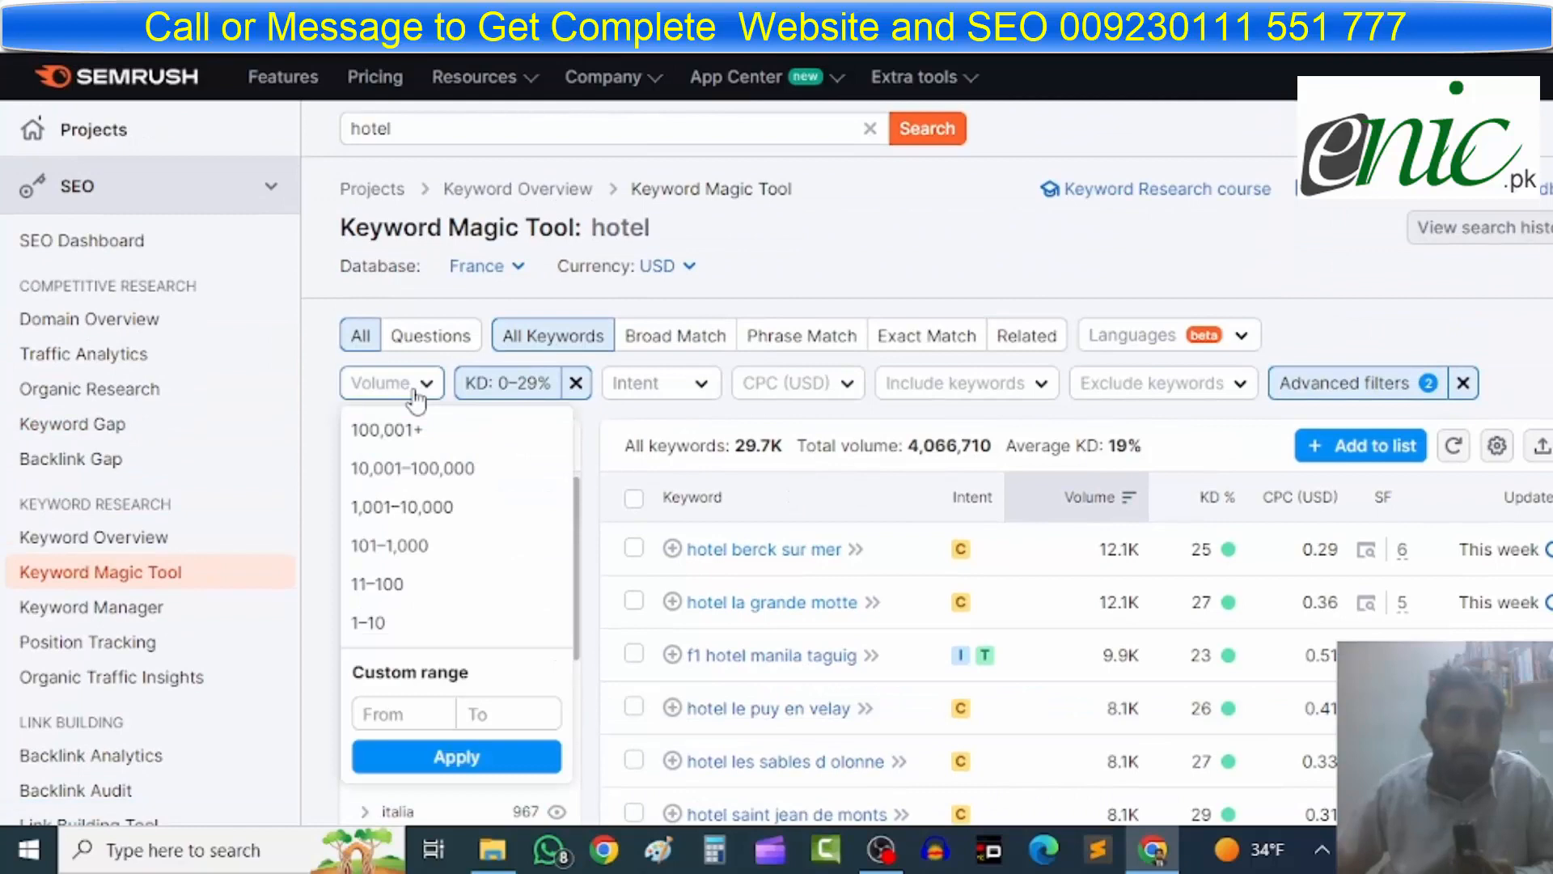
click(406, 721)
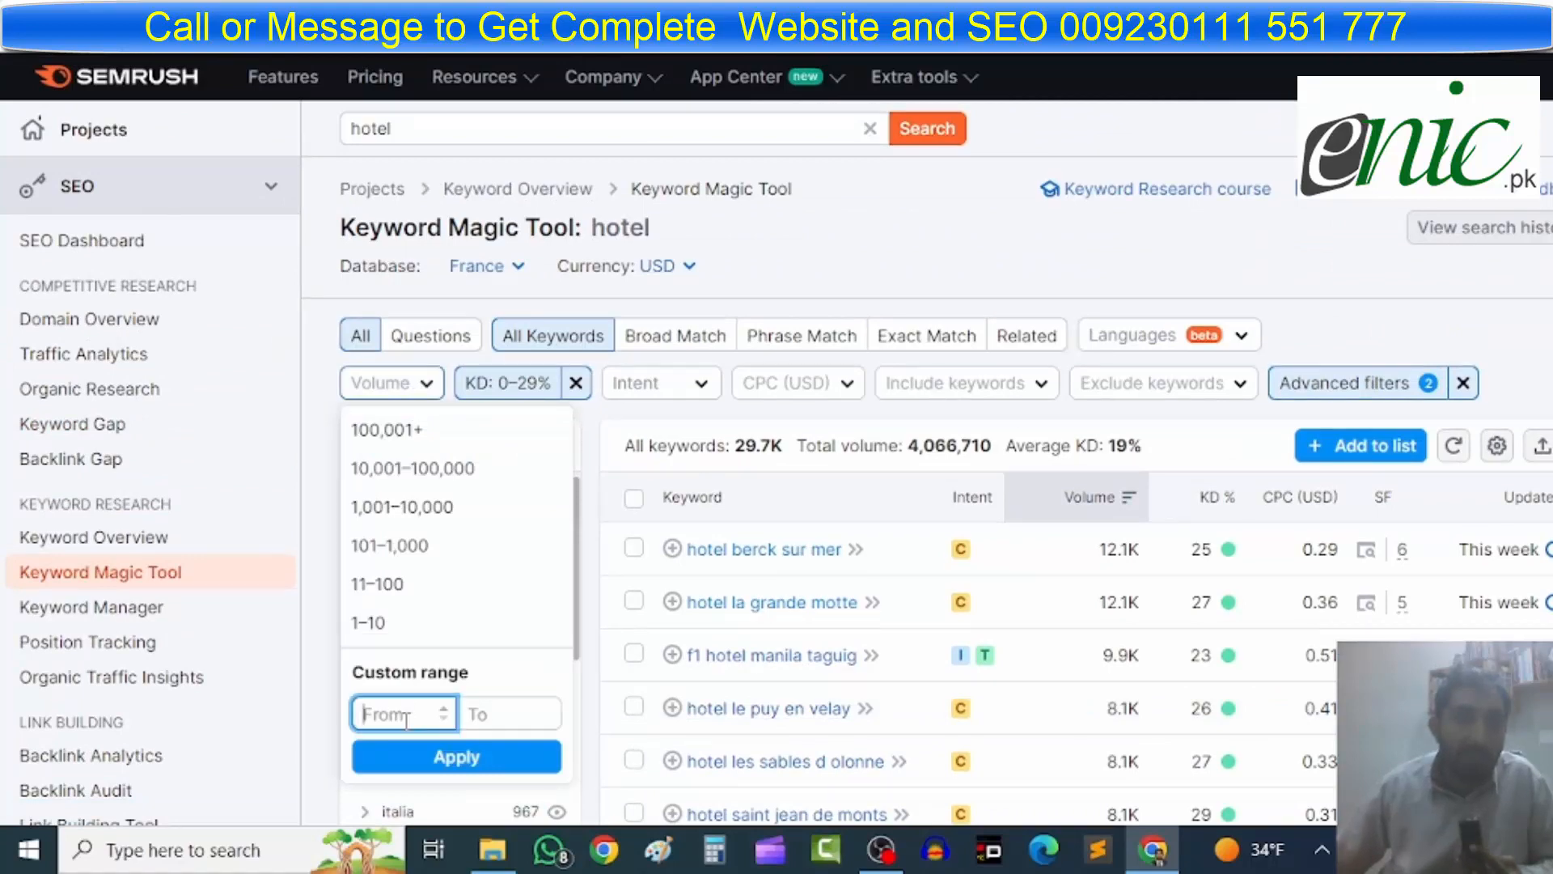
text(100)
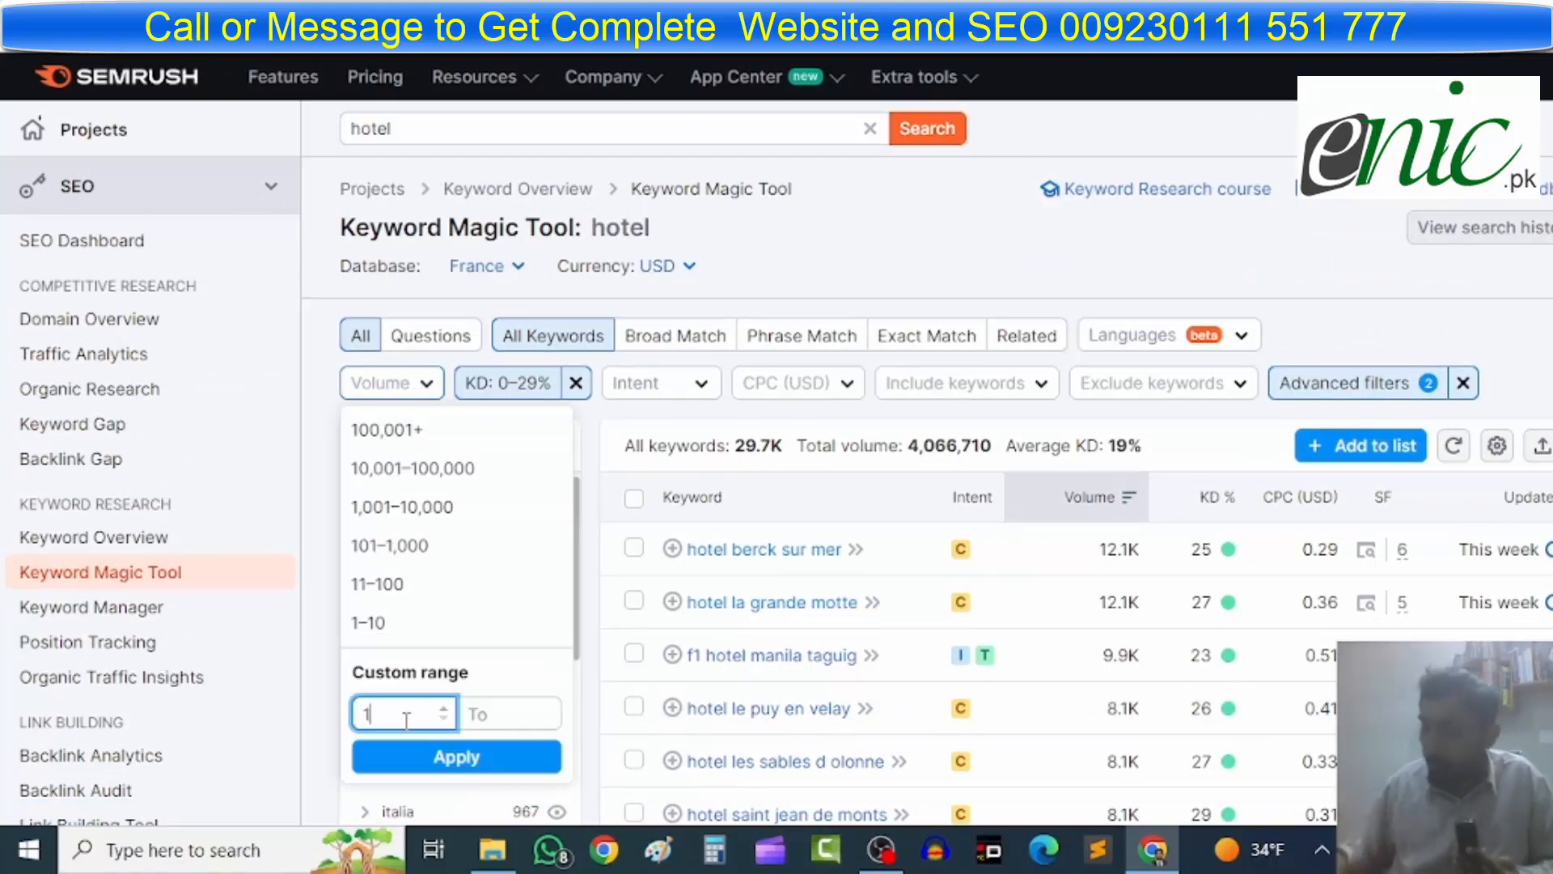
click(449, 759)
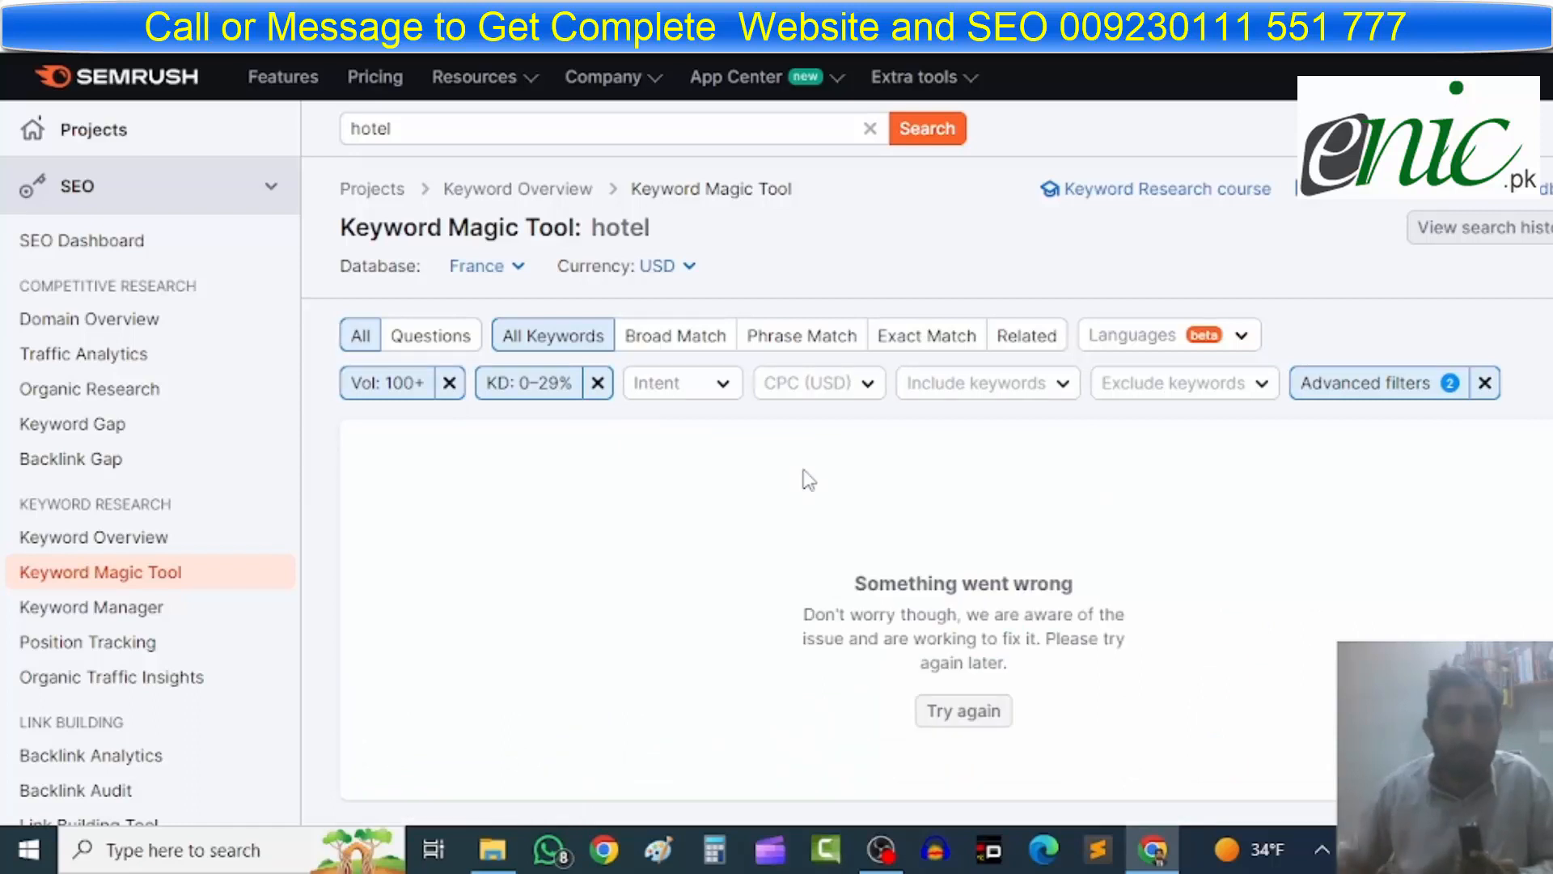
click(449, 383)
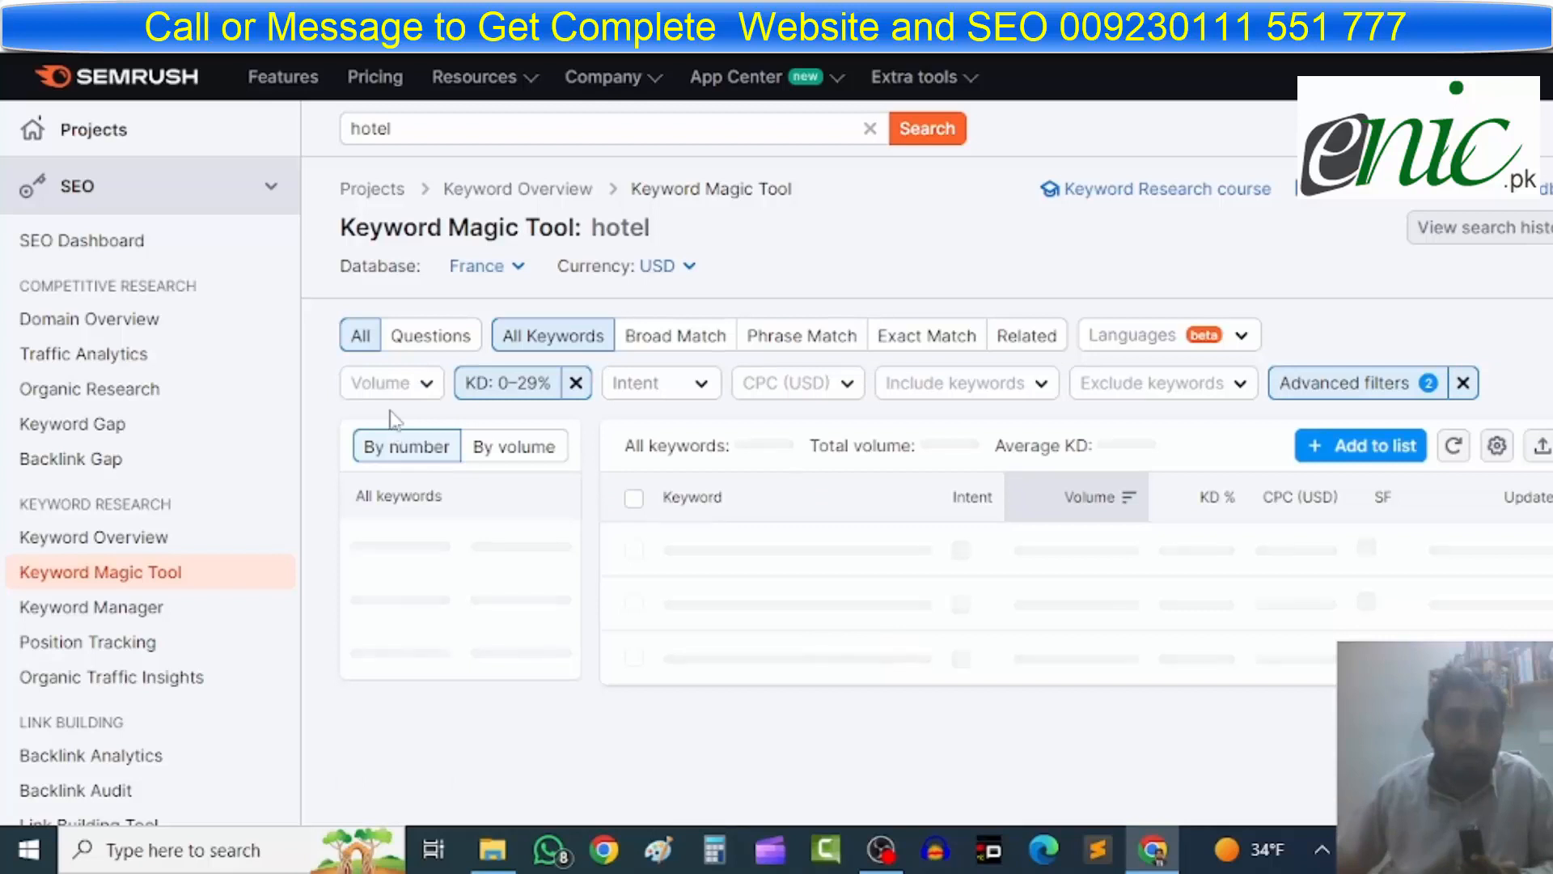
Filter the keyword list by a custom search volume range starting from 100.
click(392, 383)
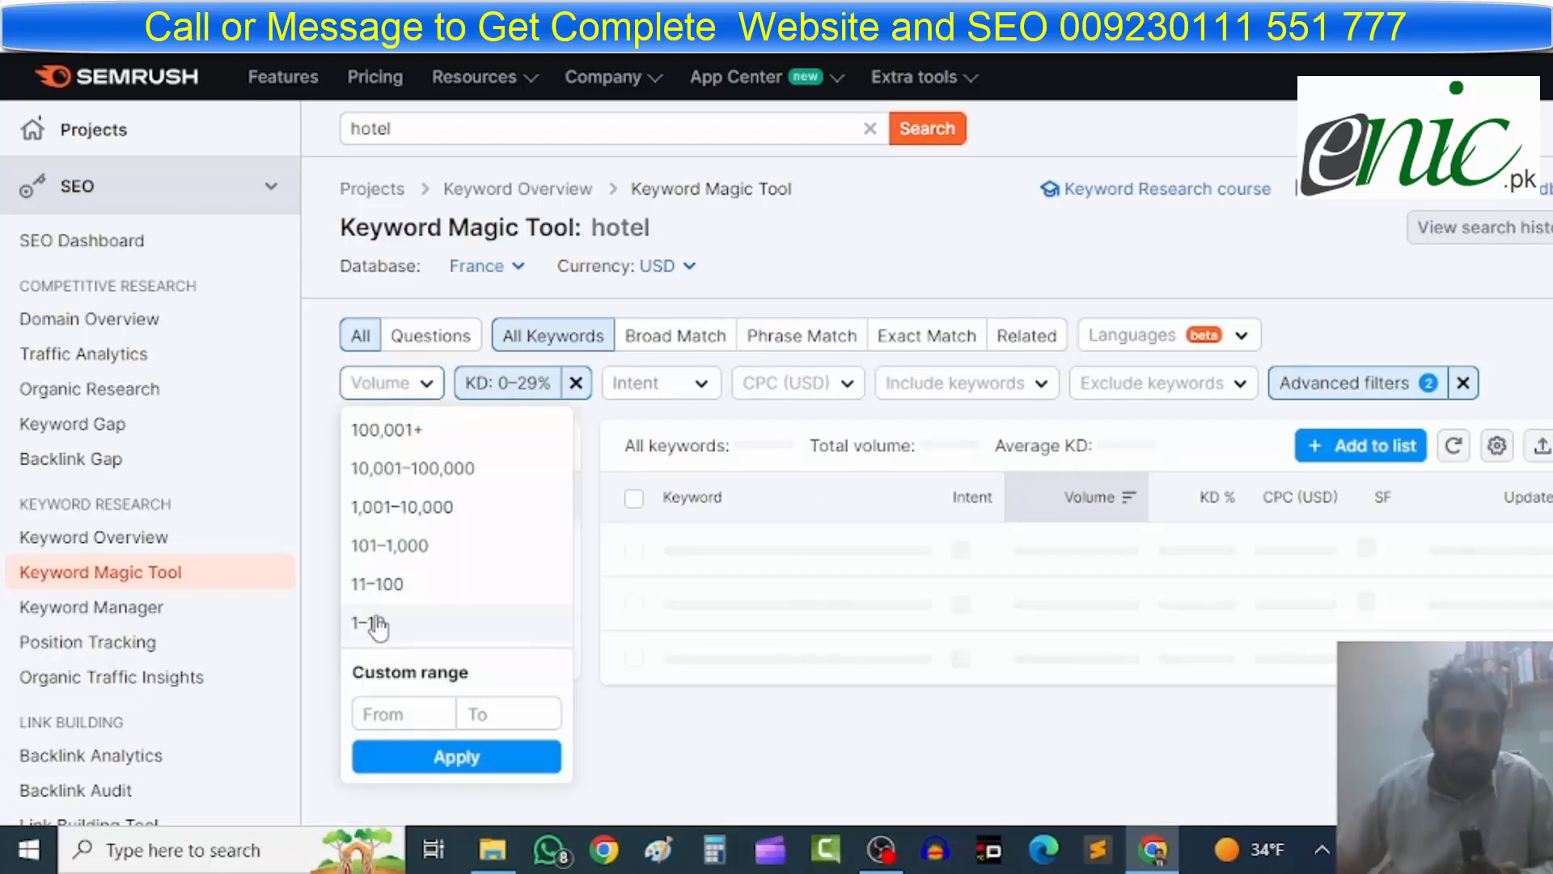
click(420, 703)
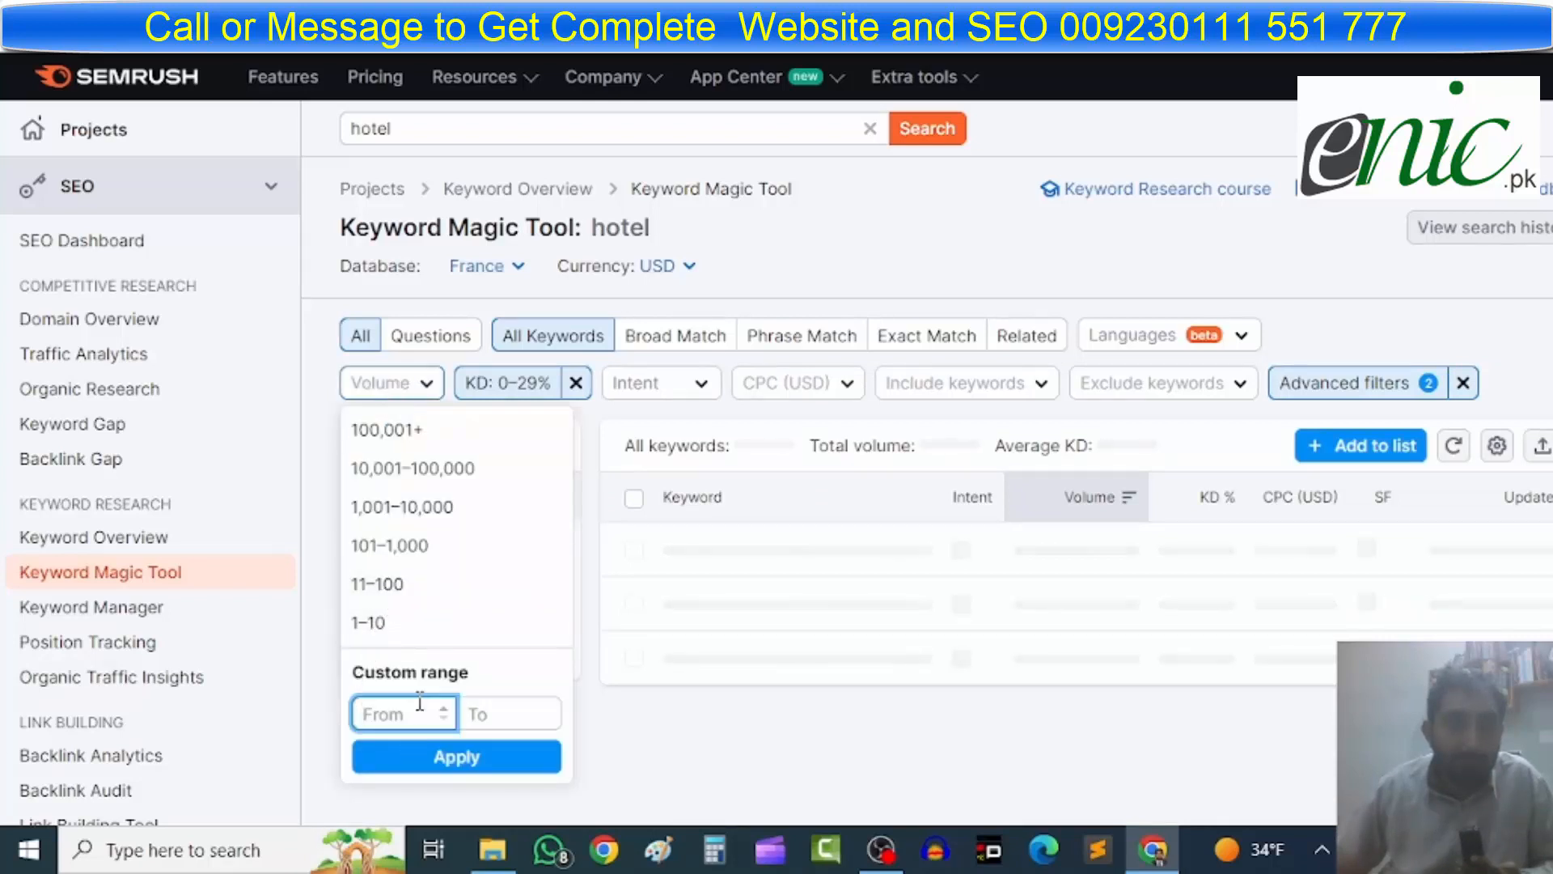
text(100)
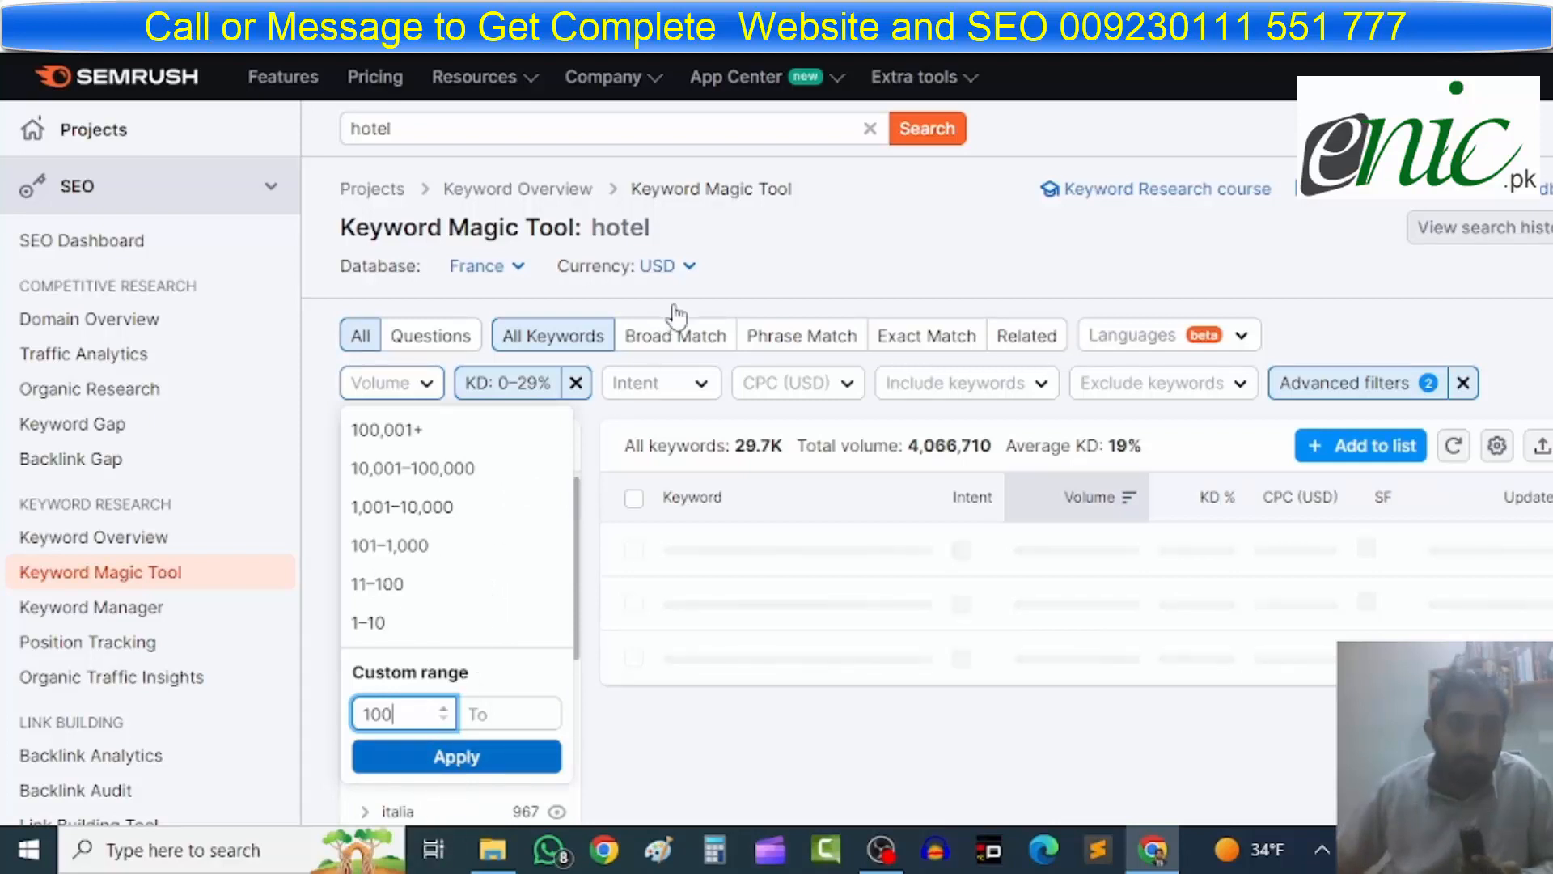
key(Return)
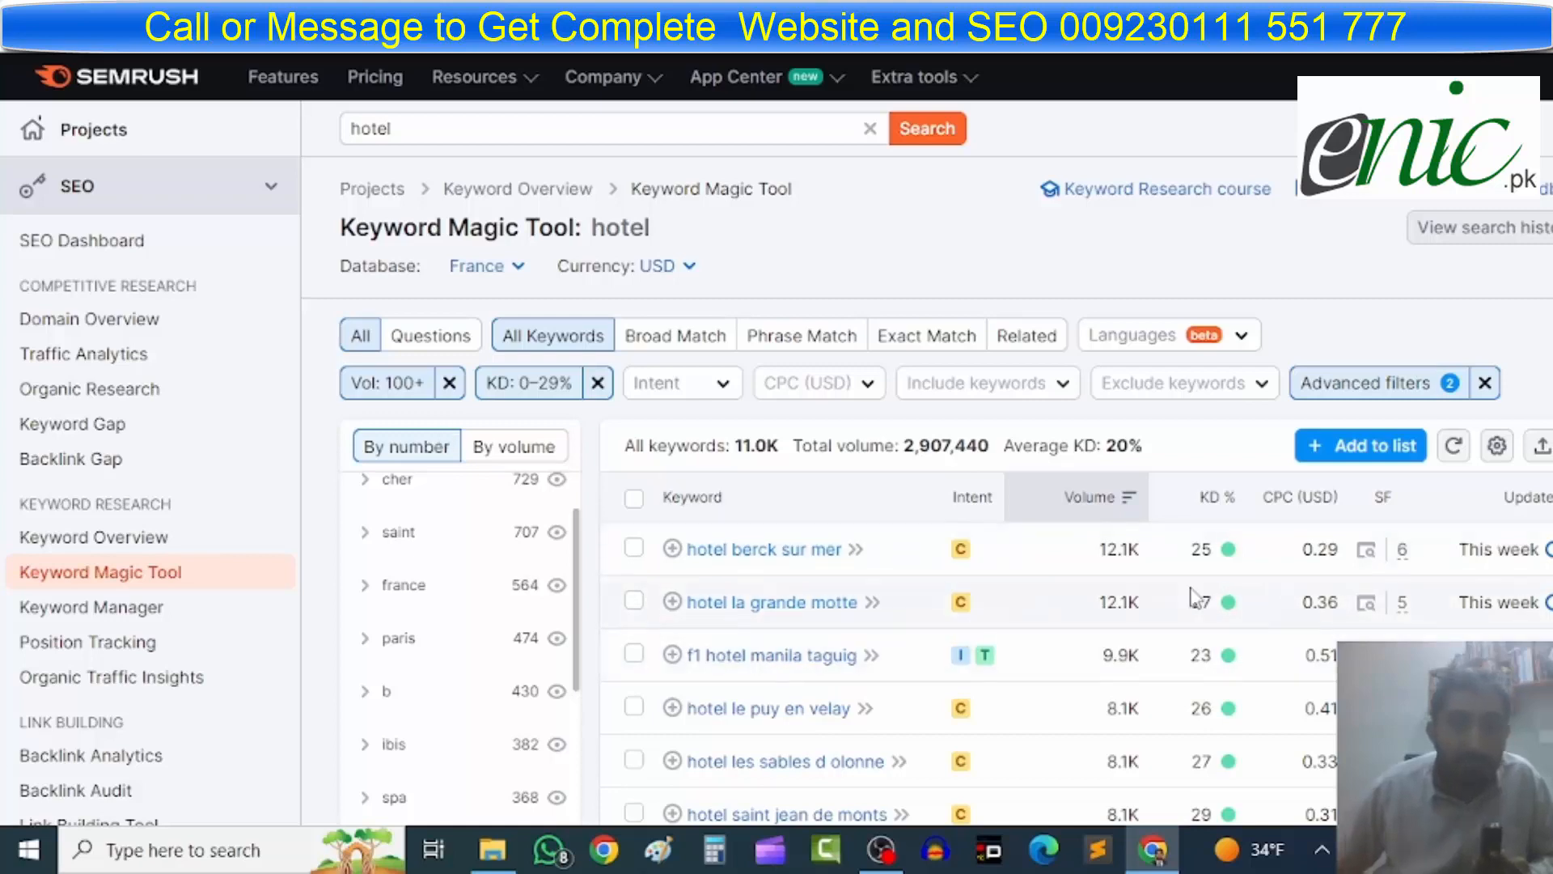
scroll(1197, 589, down, 1)
scroll(964, 645, up, 1)
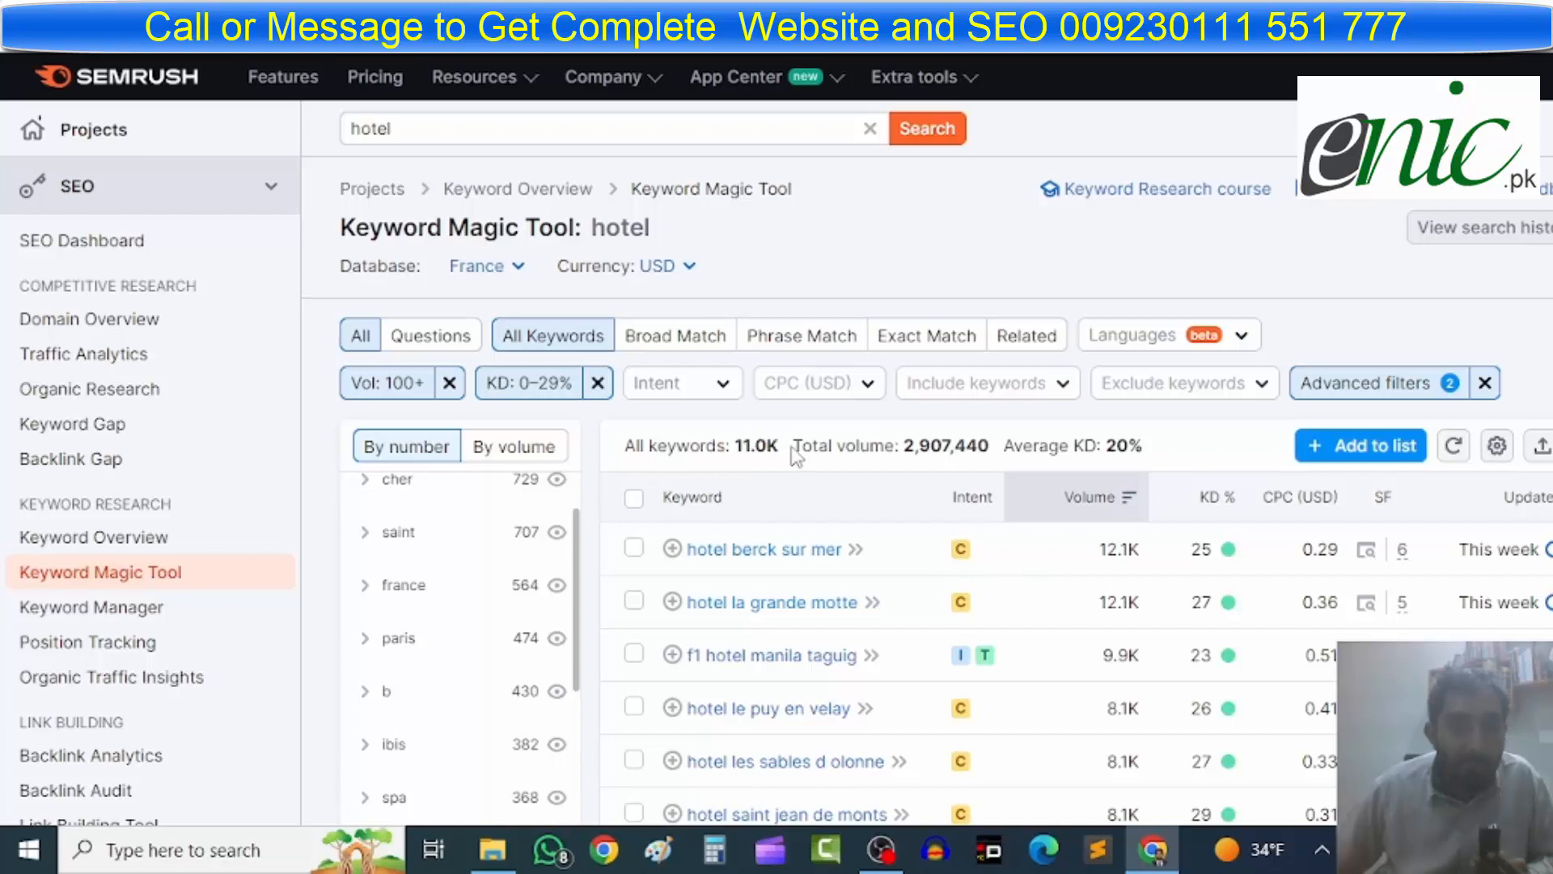
Try to filter the keywords by Informational, Commercial and Transactional intent, and remove that intent filter.
click(724, 387)
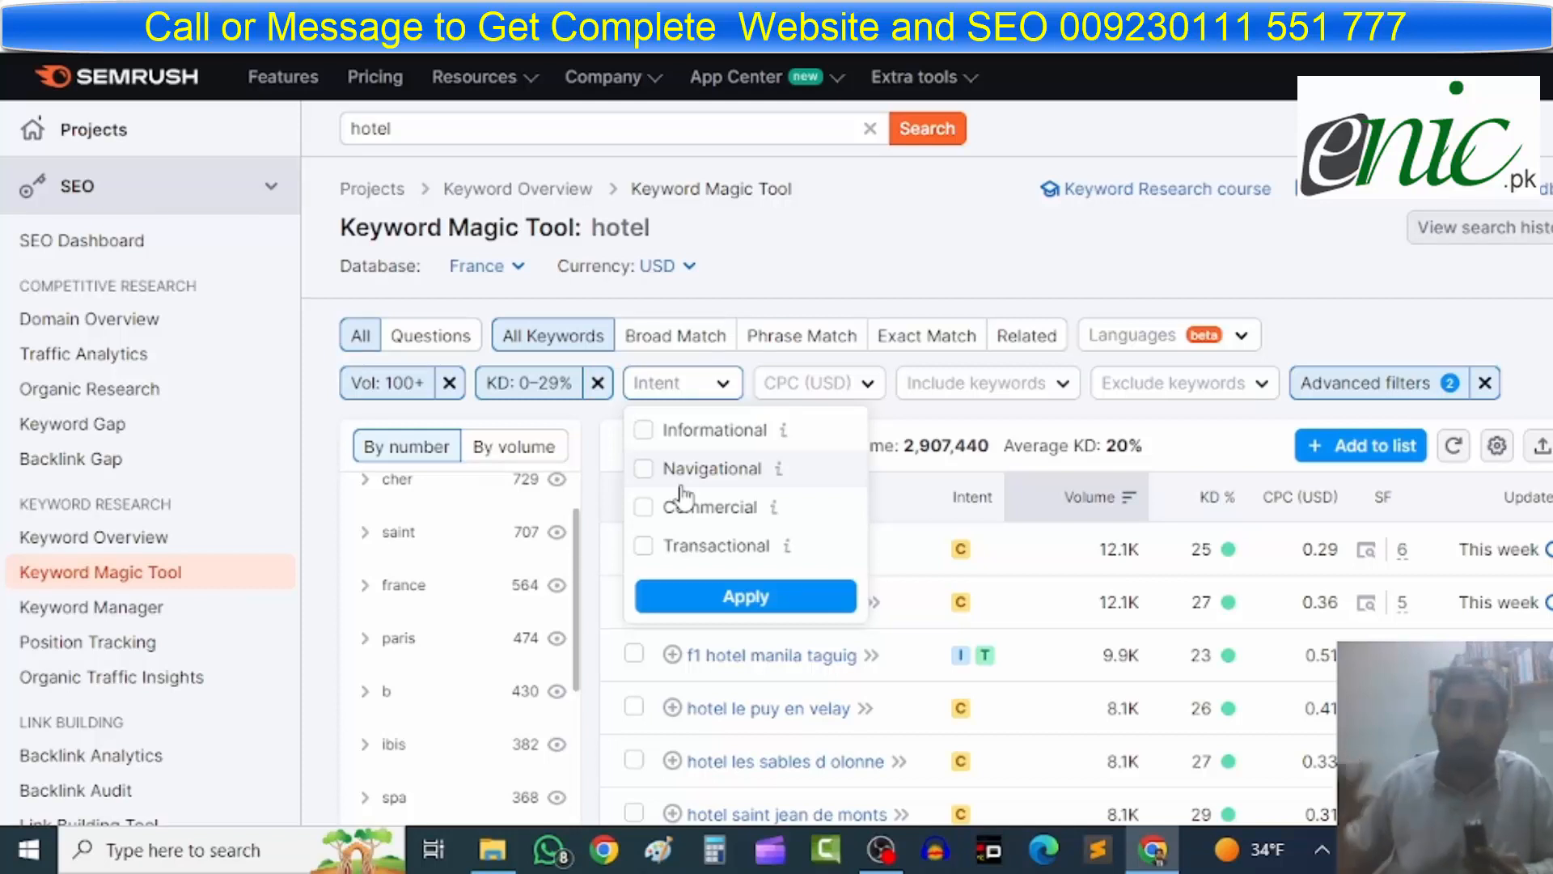
click(645, 432)
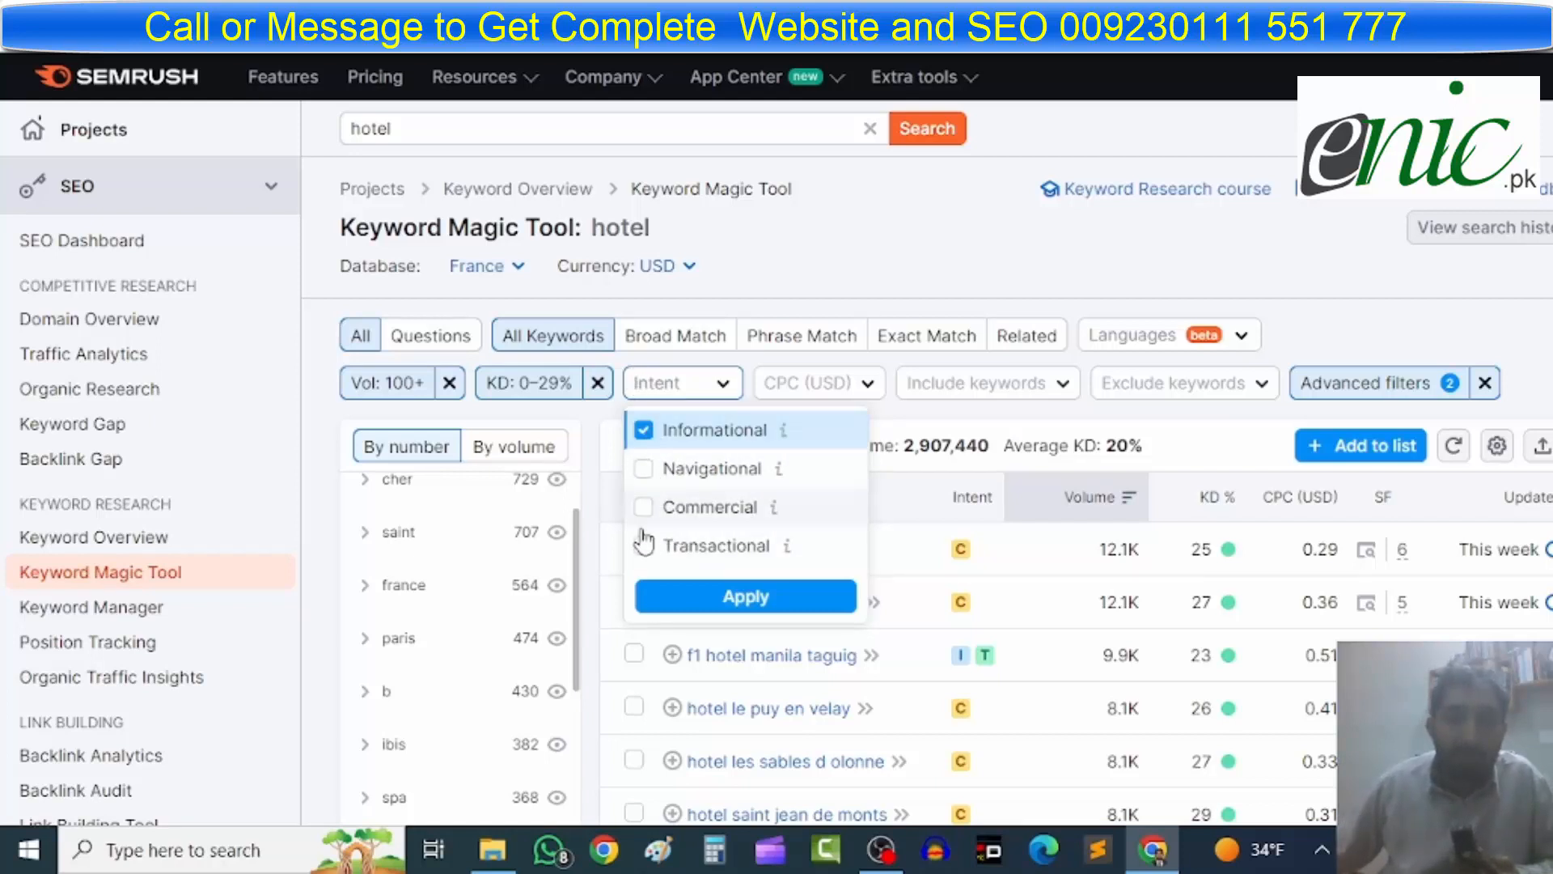
click(644, 507)
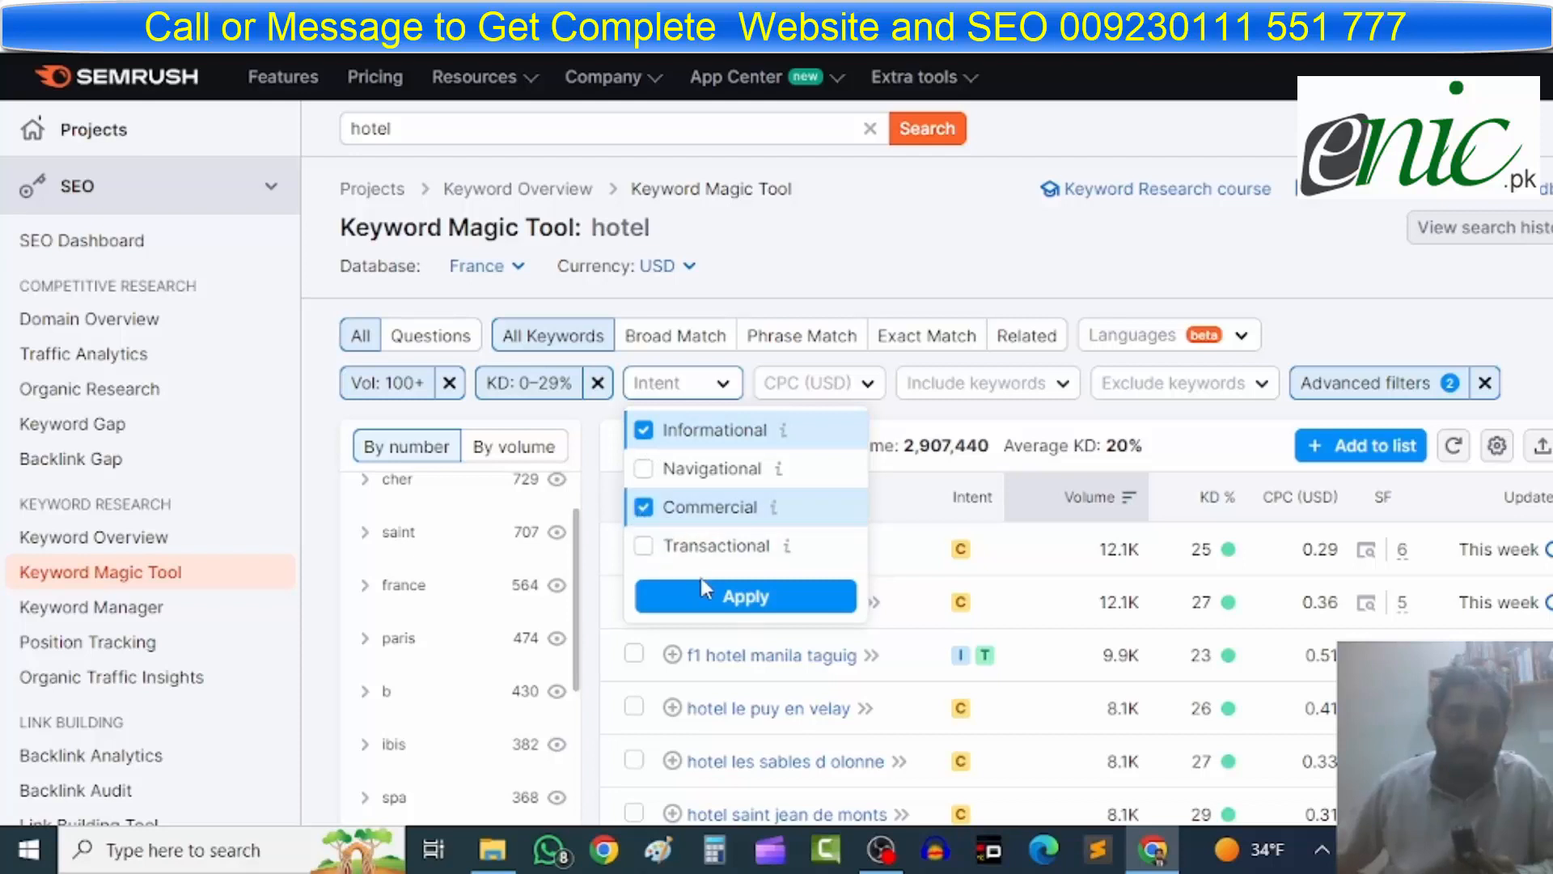
click(644, 546)
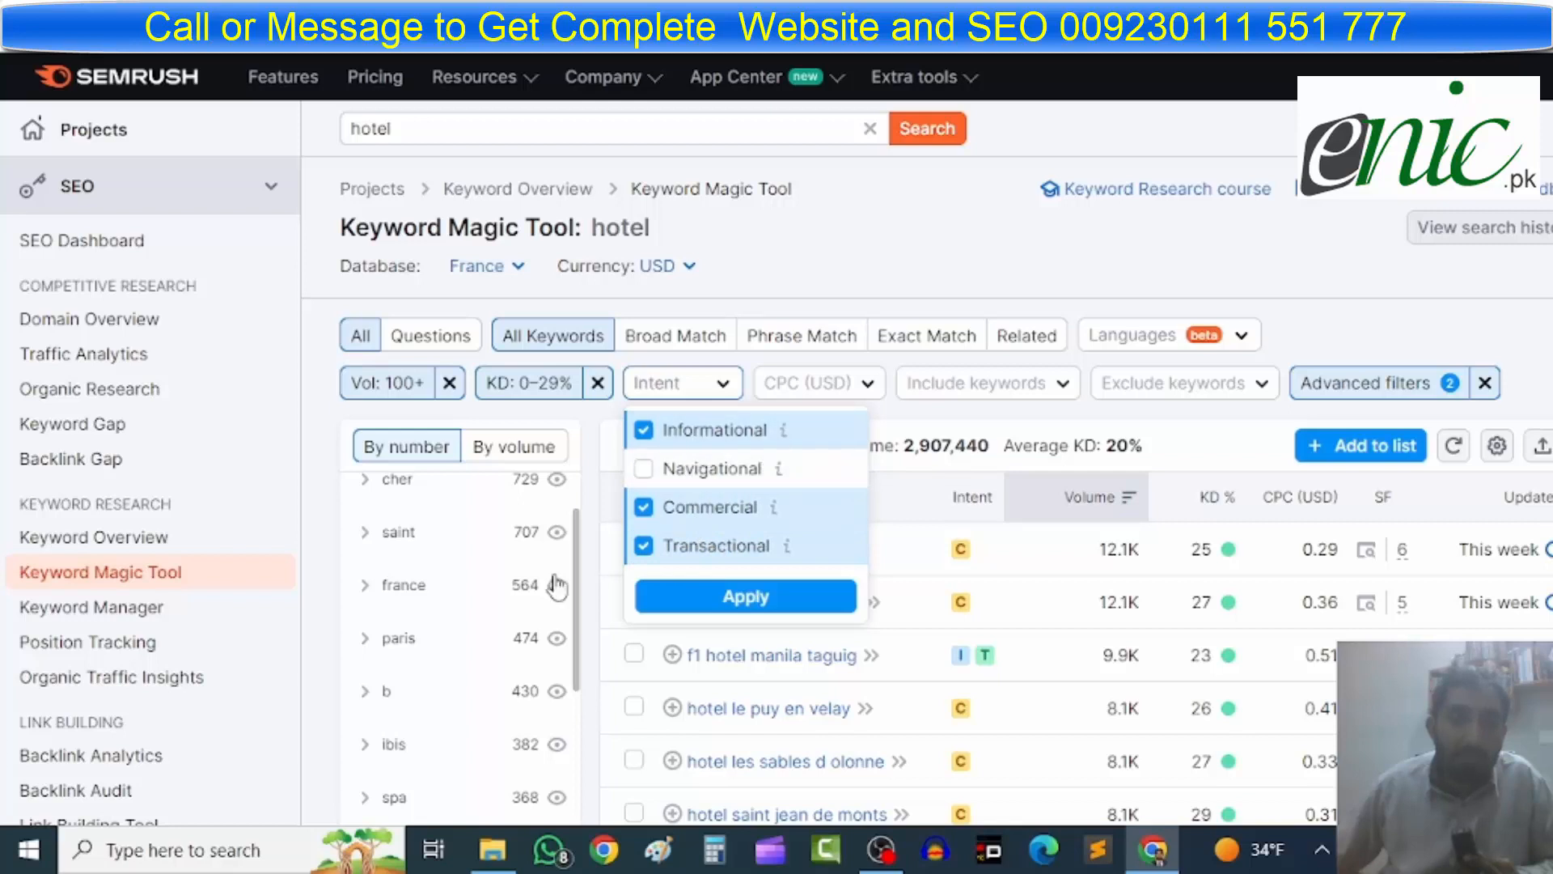
click(744, 597)
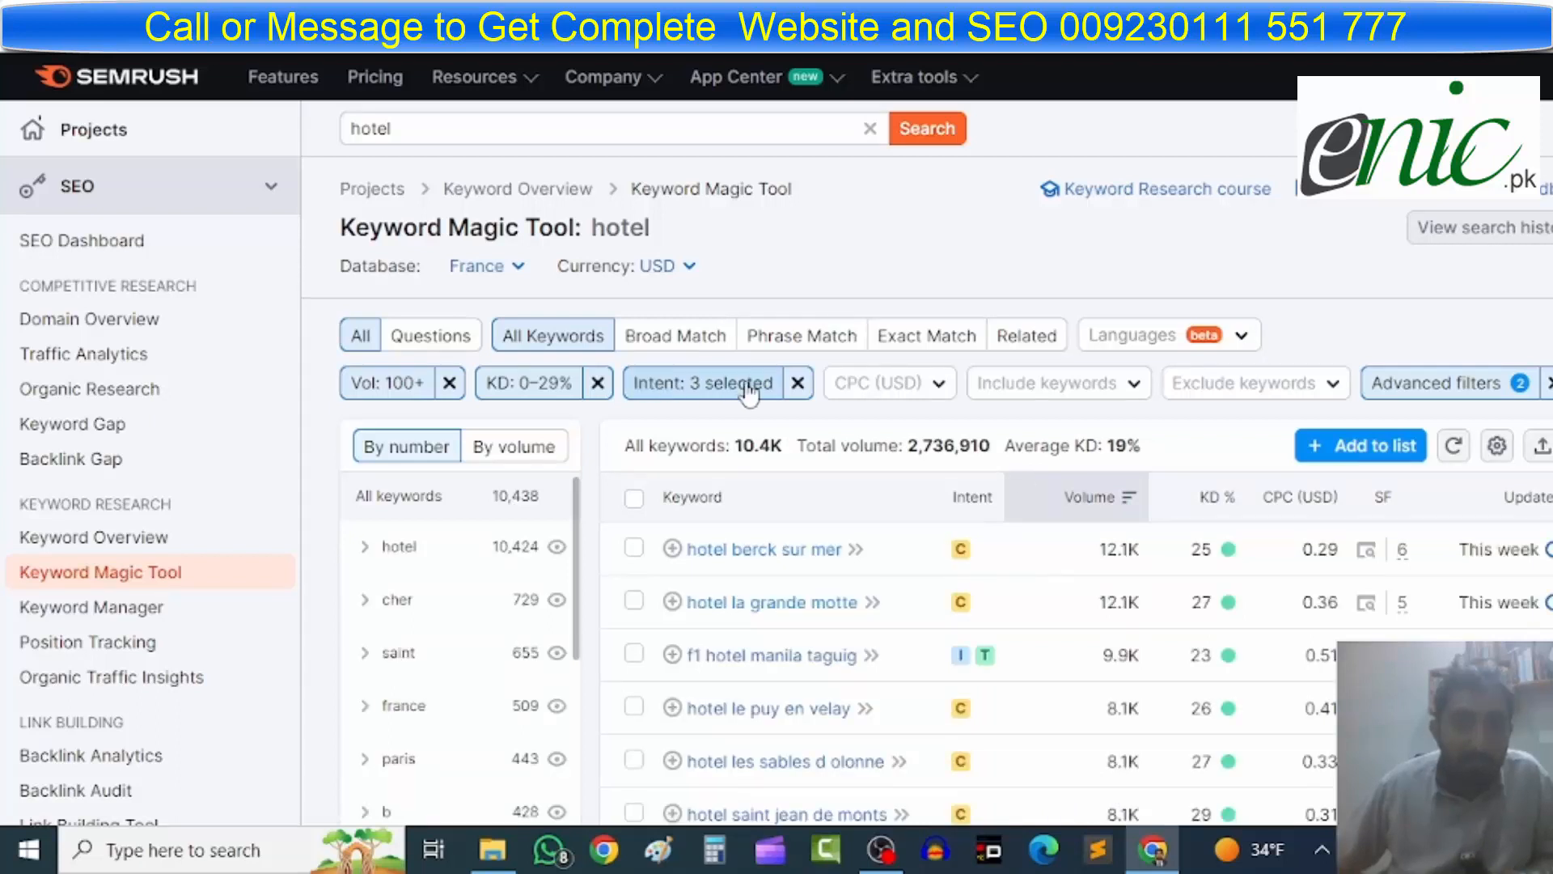
click(797, 383)
Filter the keyword list by a custom CPC (USD) range starting from 1.
click(863, 383)
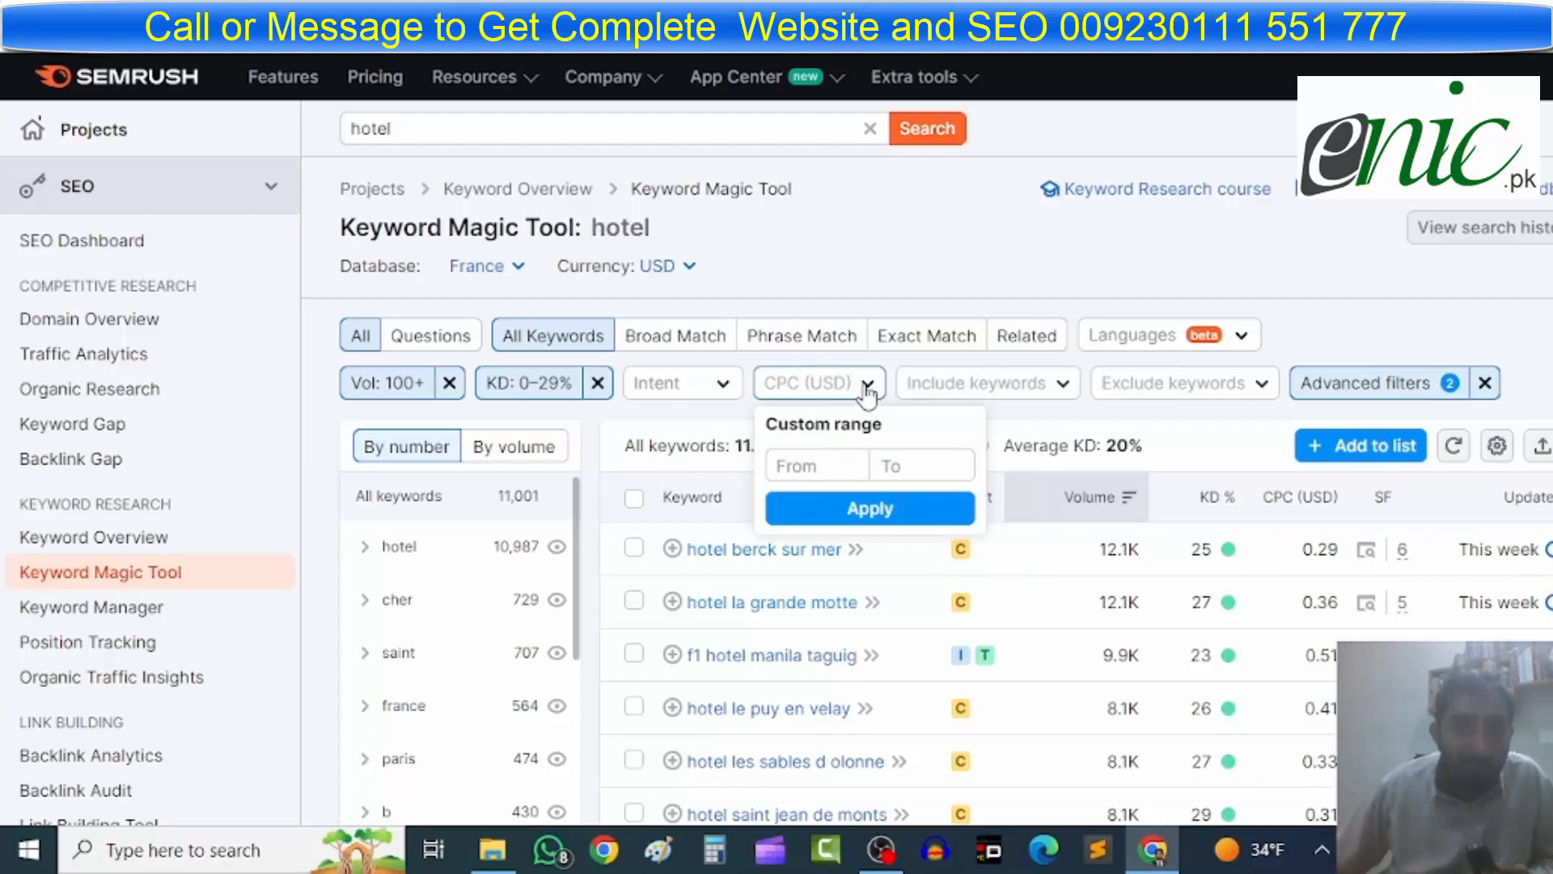
click(819, 465)
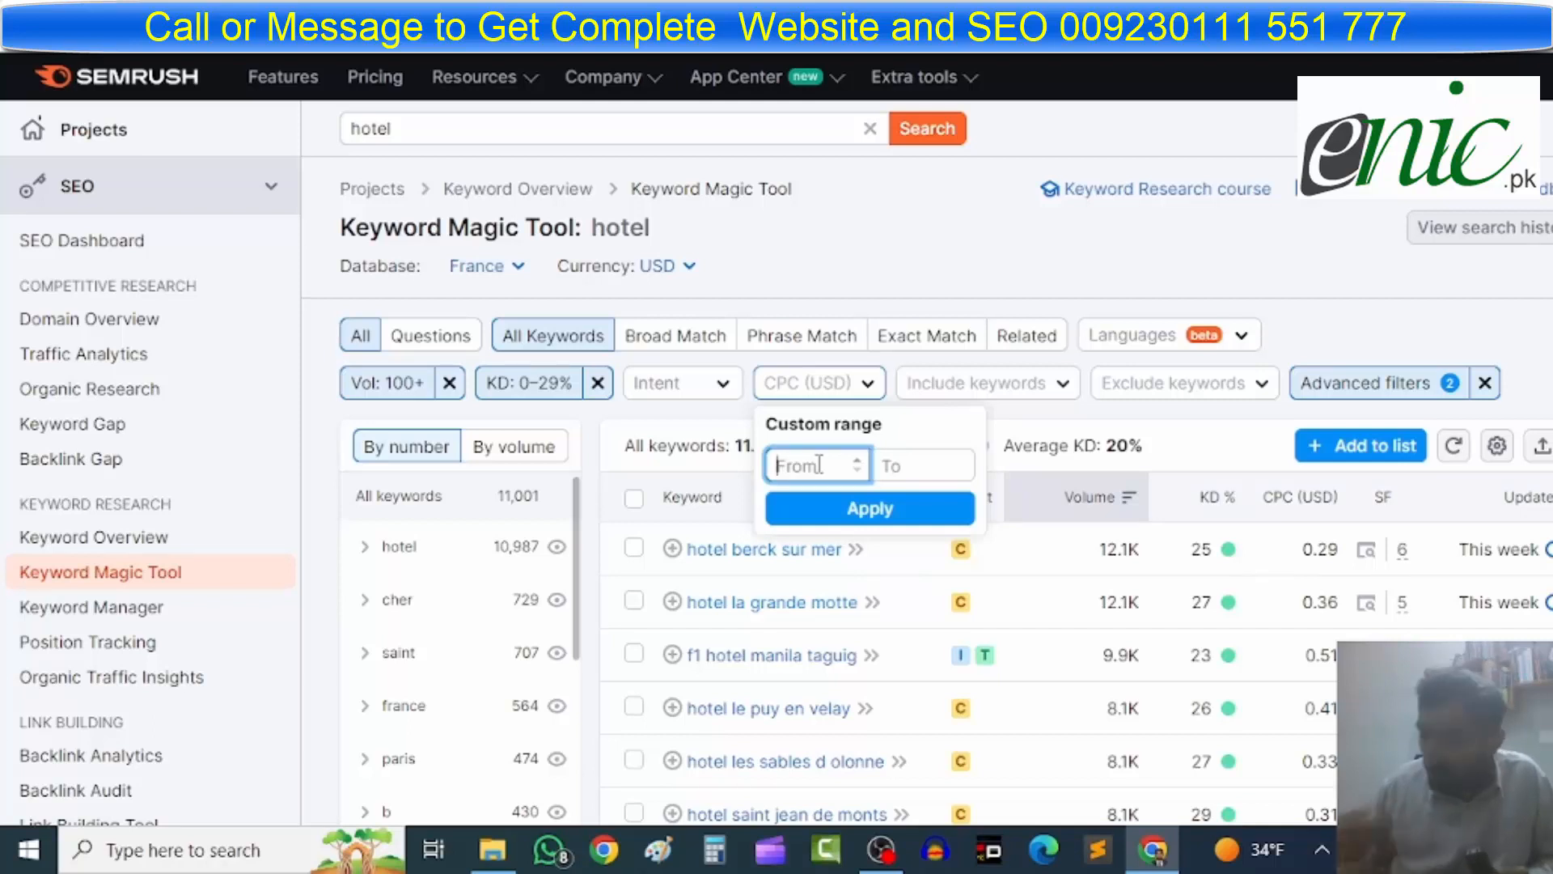
text(1)
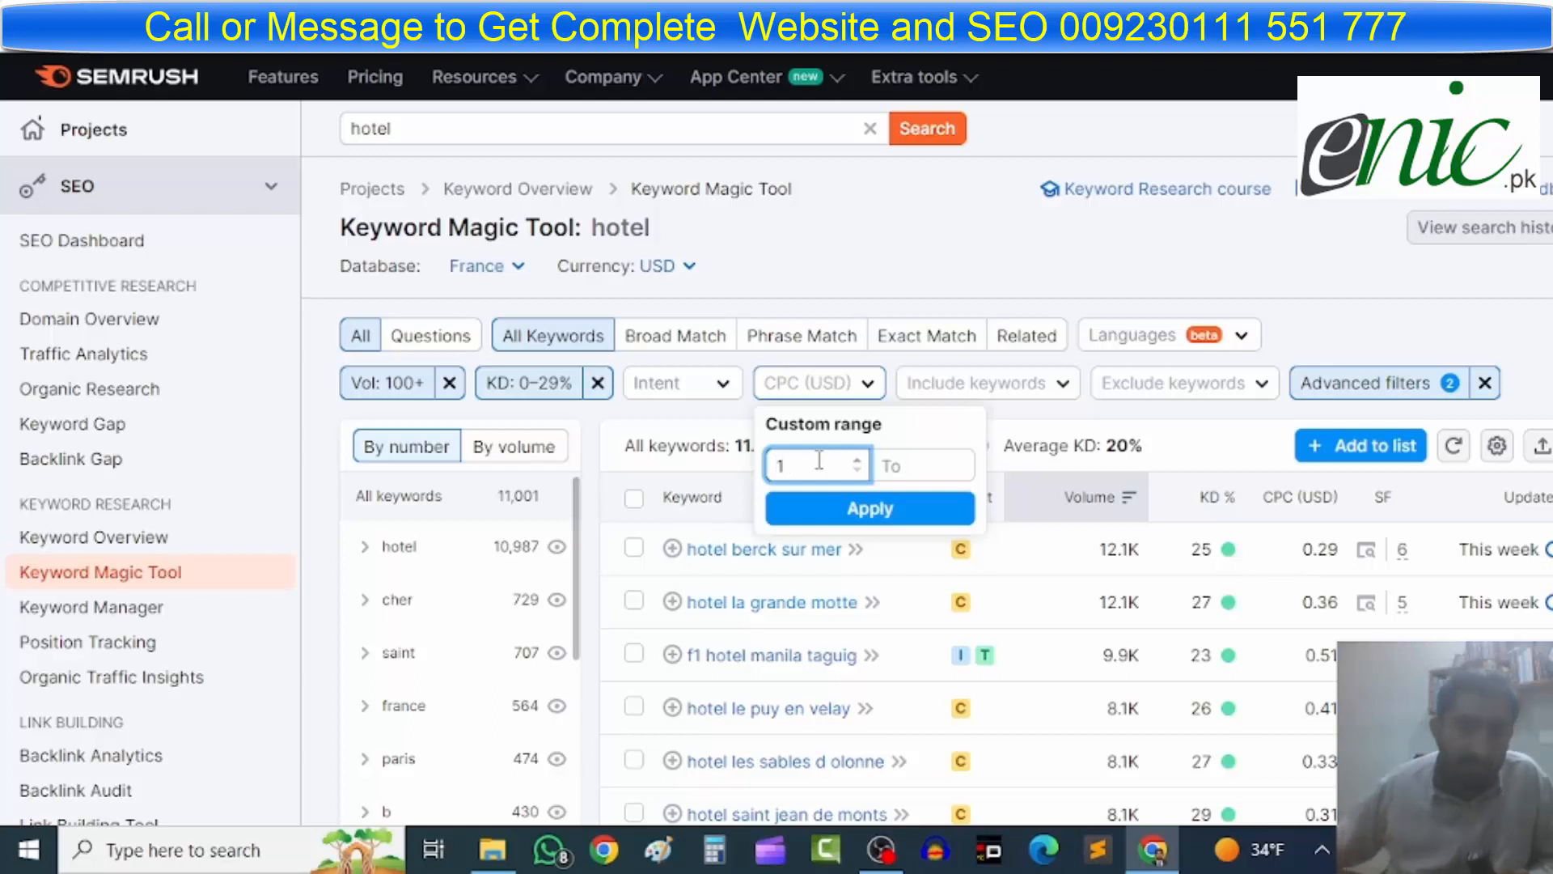
click(859, 514)
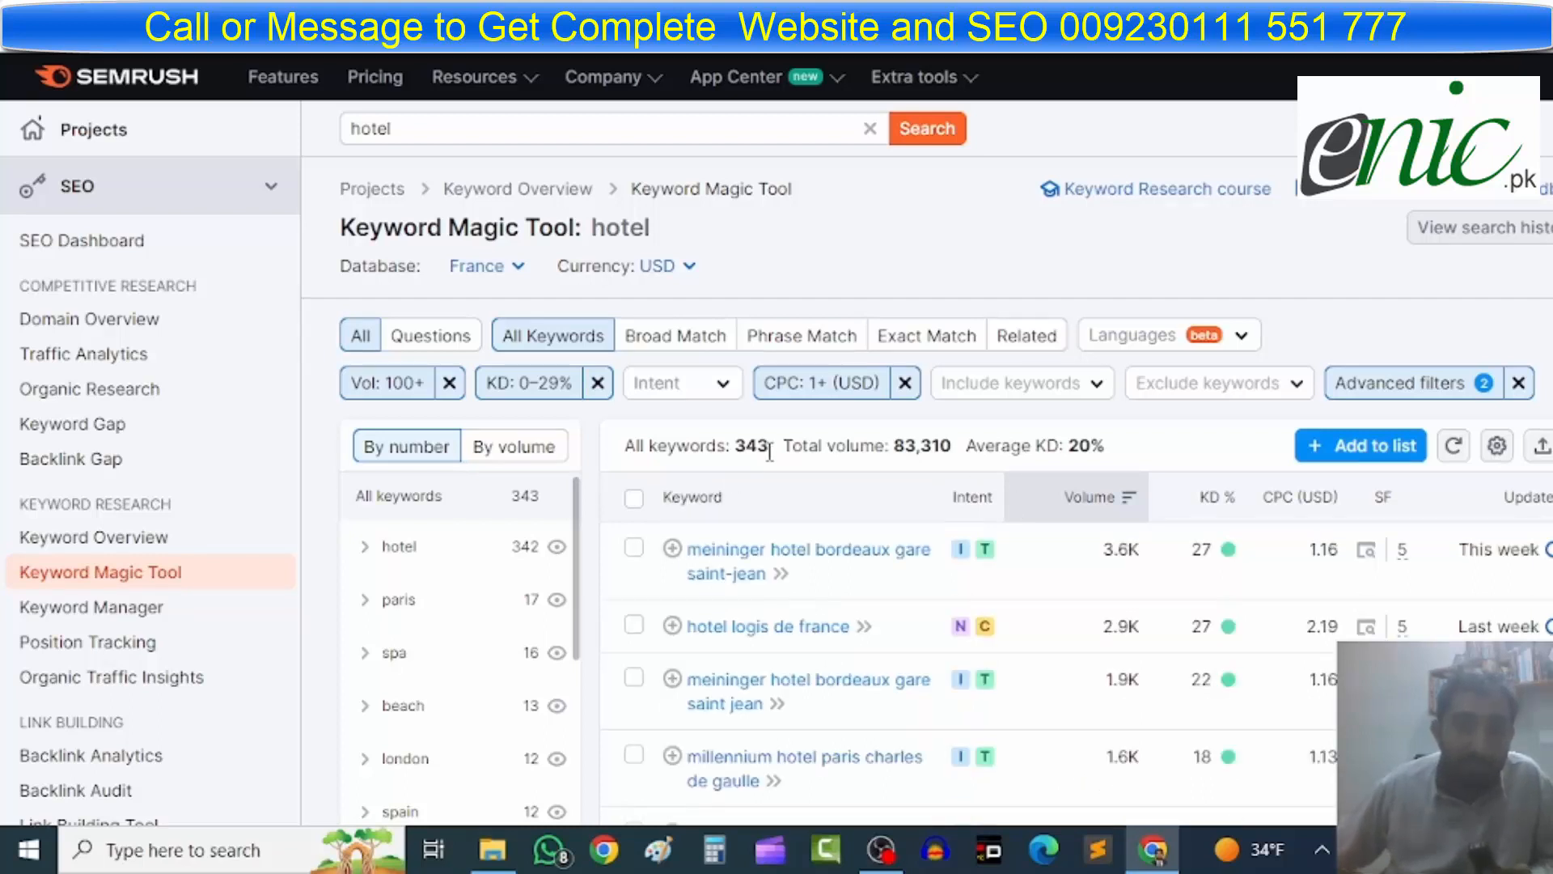
Apply an intent filter for Informational, Commercial and Transactional keywords.
click(724, 385)
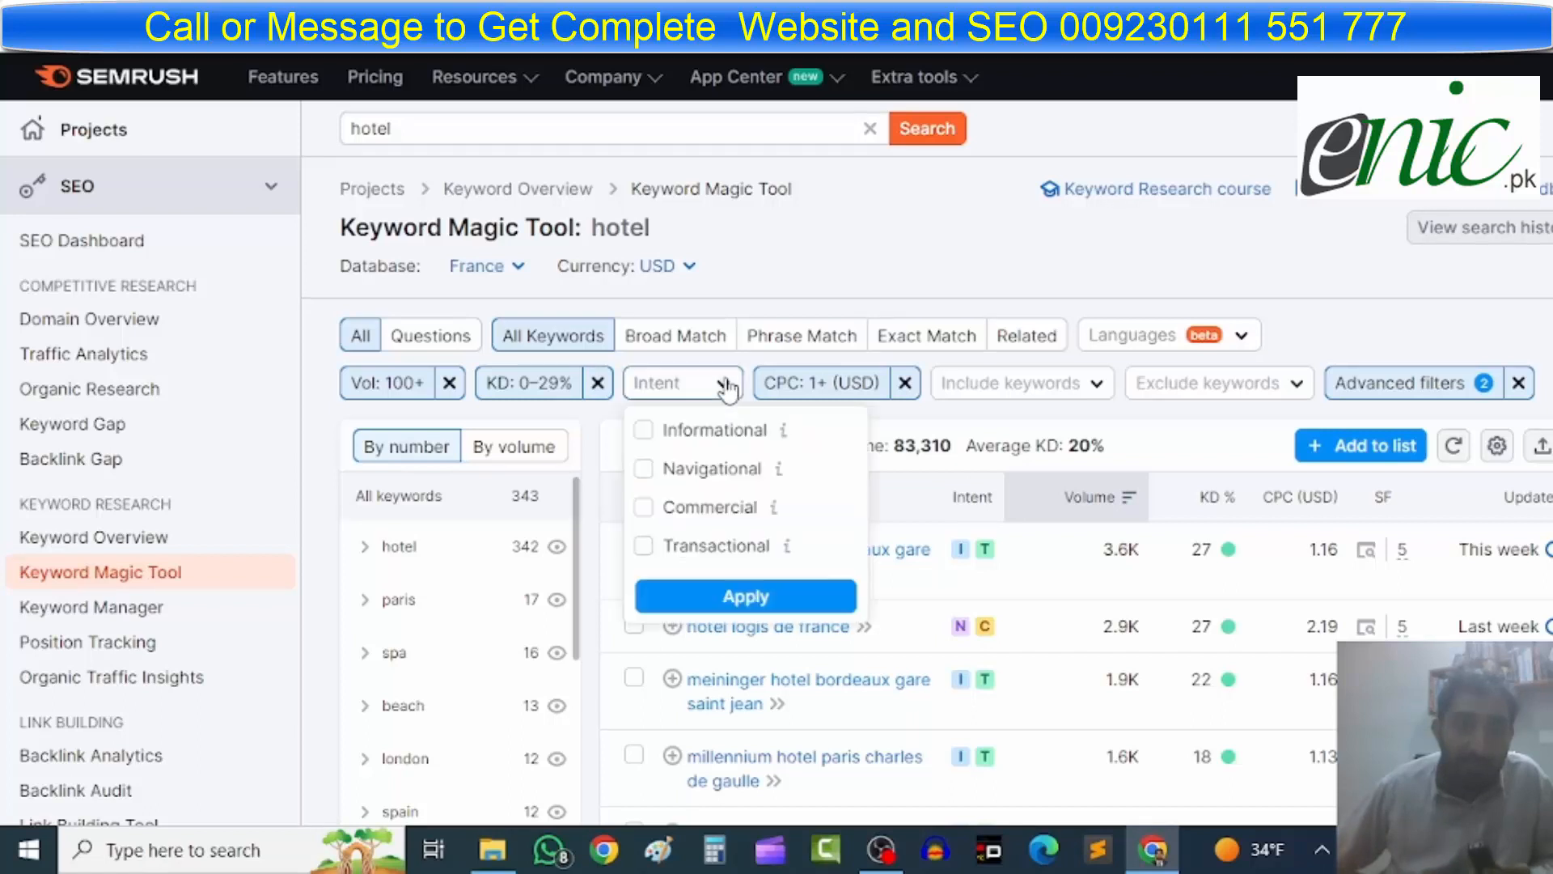
click(643, 429)
click(643, 507)
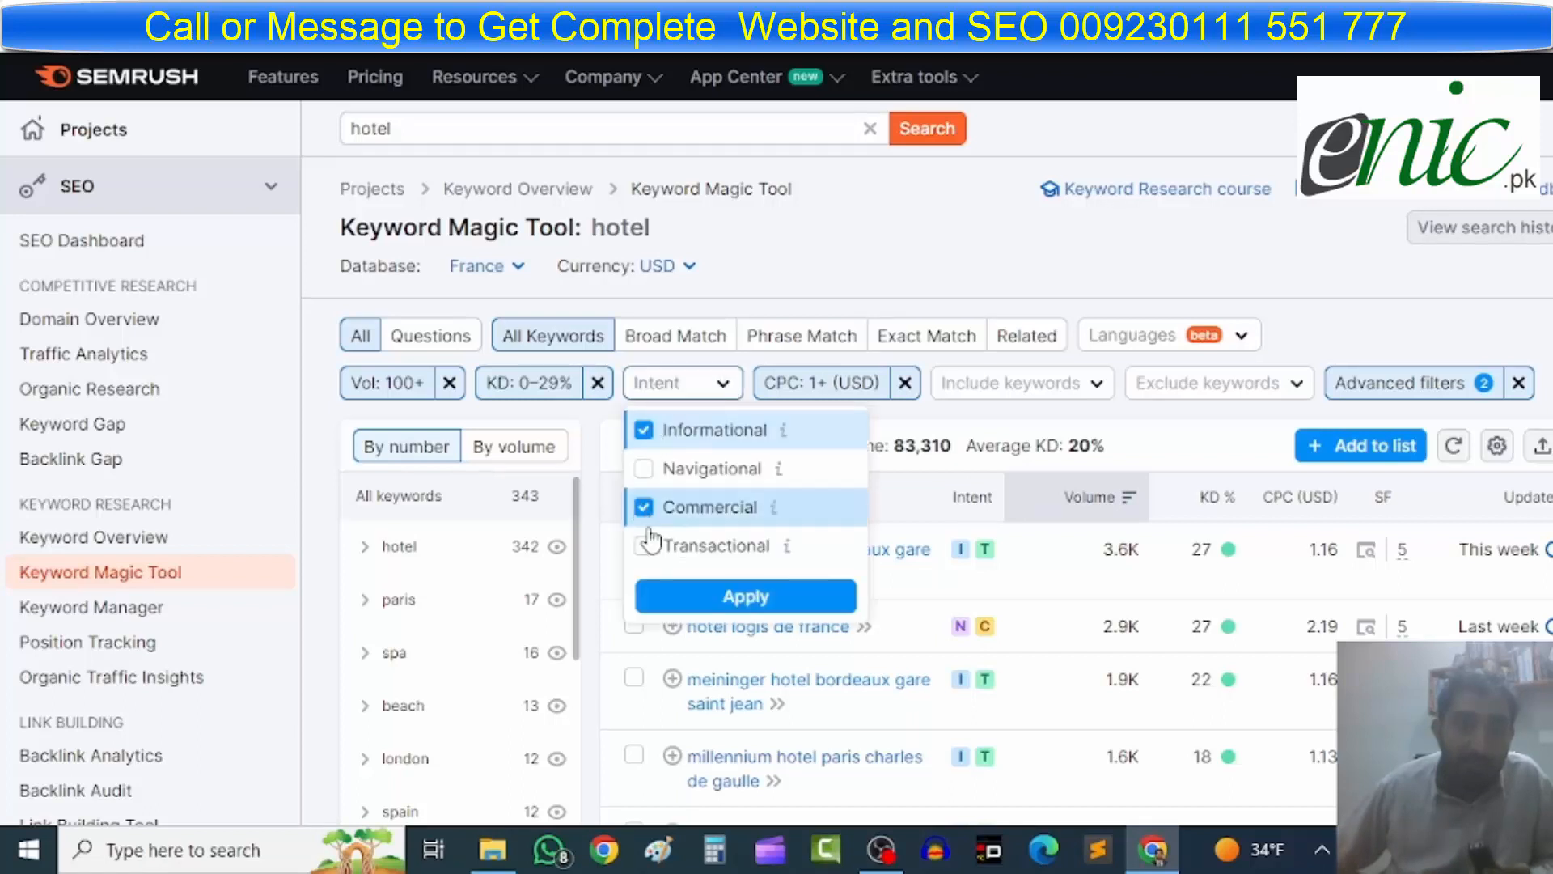
click(645, 546)
click(745, 598)
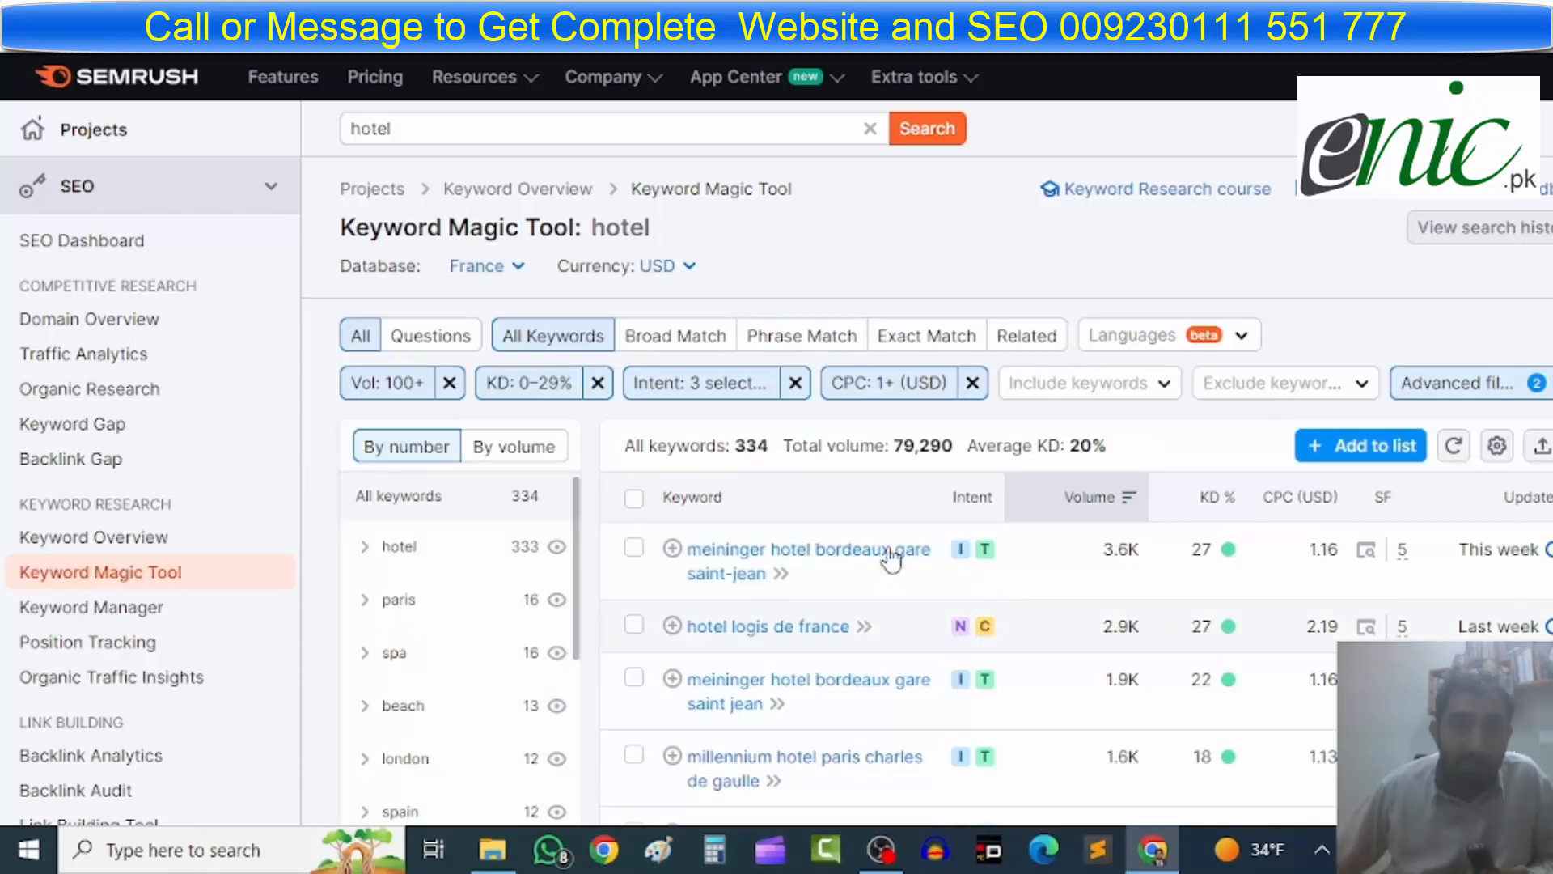
Review the filtered keywords with their intent, volume, difficulty, CPC and SERP features.
scroll(920, 615, down, 4)
scroll(920, 657, down, 5)
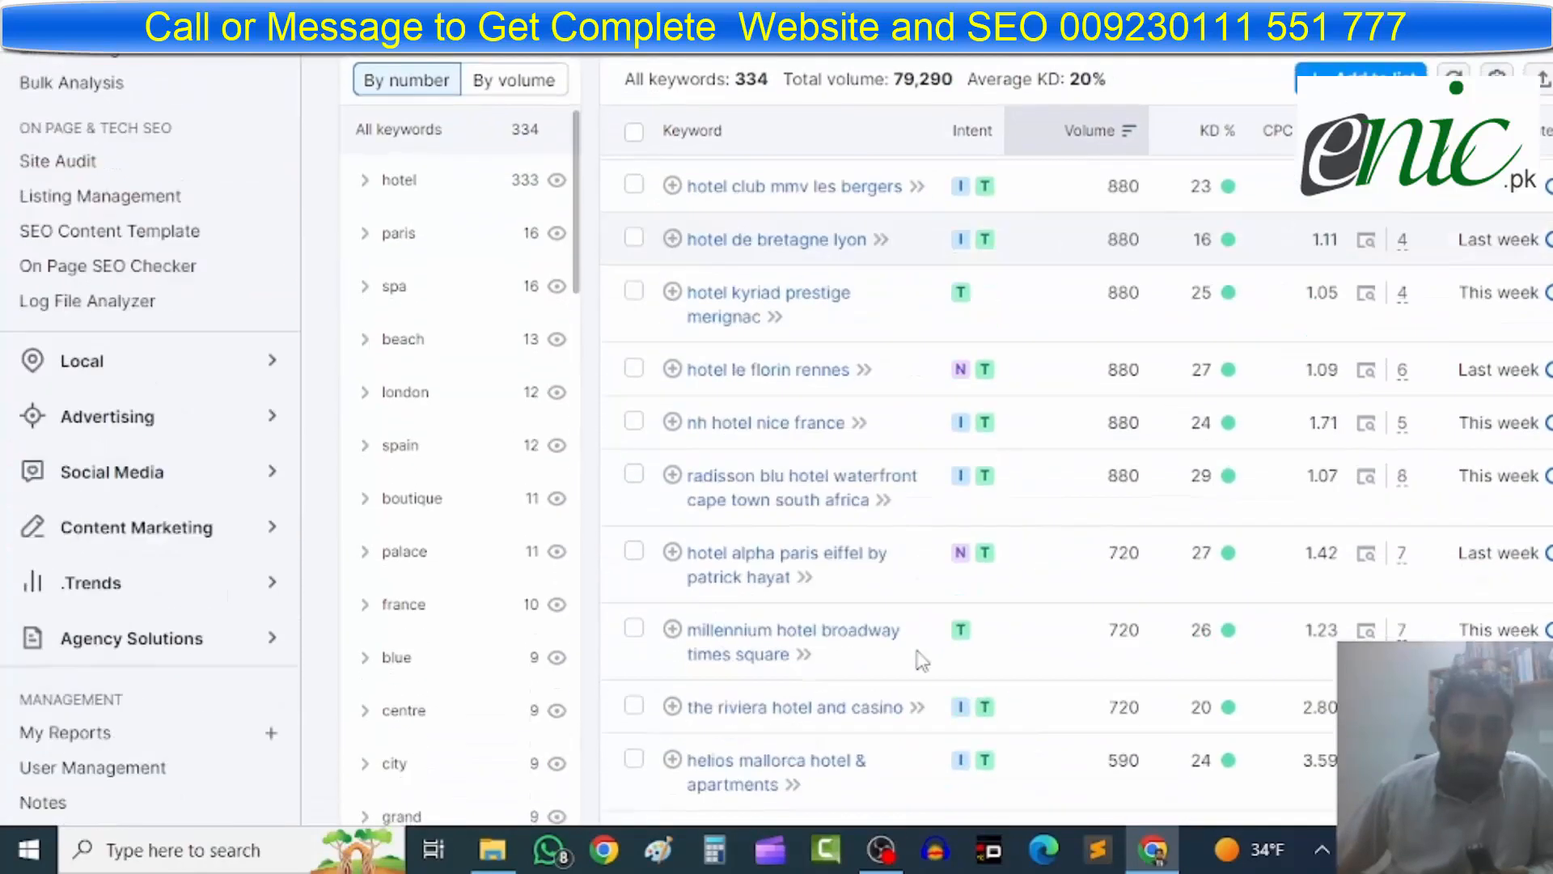
scroll(920, 659, up, 10)
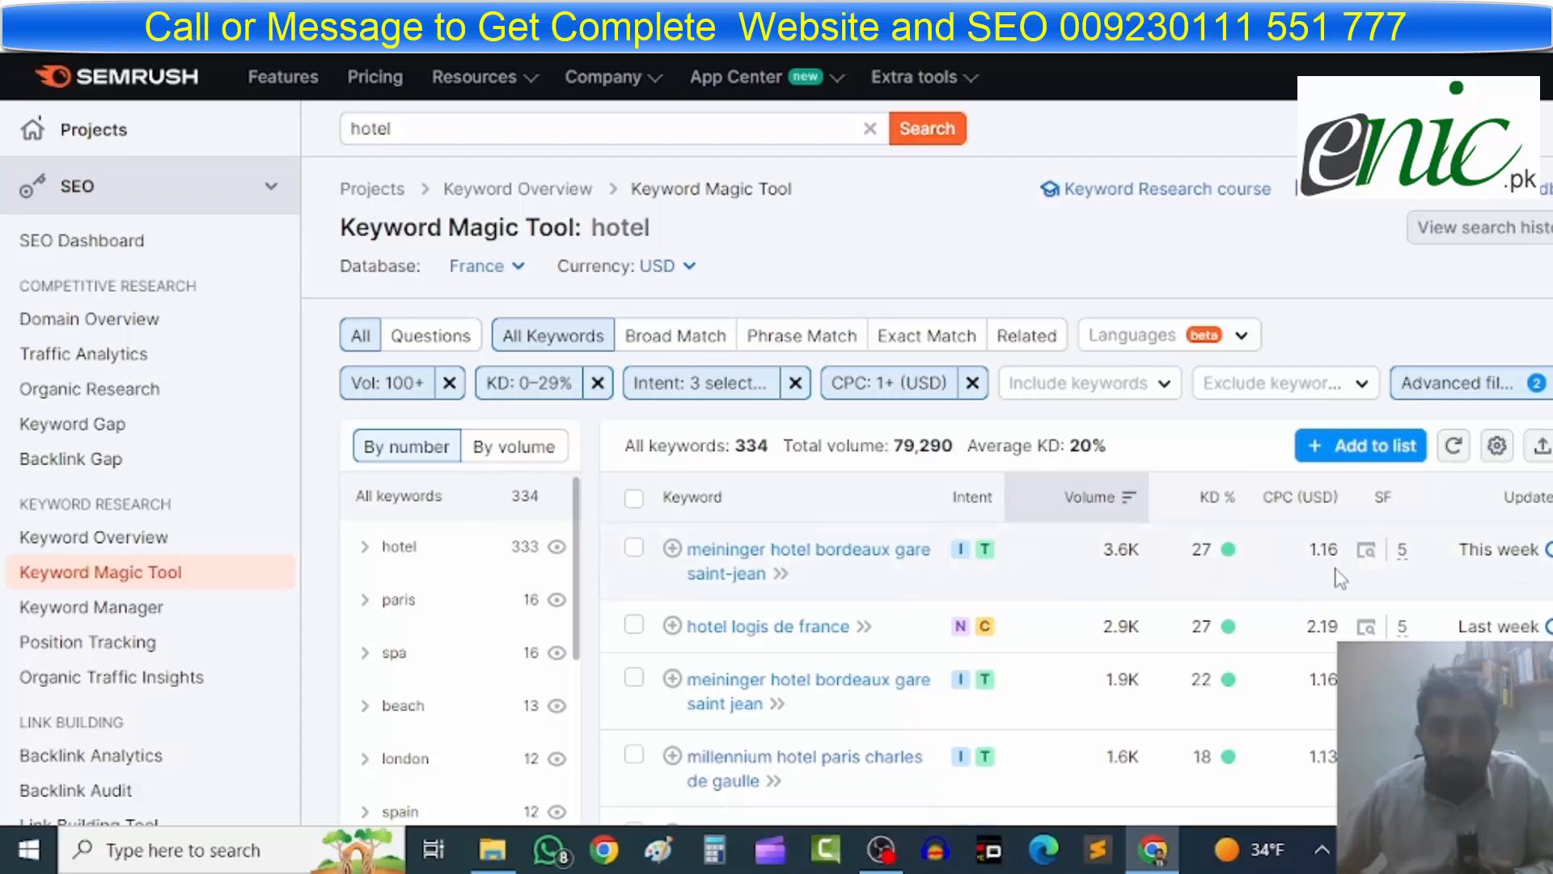
scroll(1310, 614, down, 10)
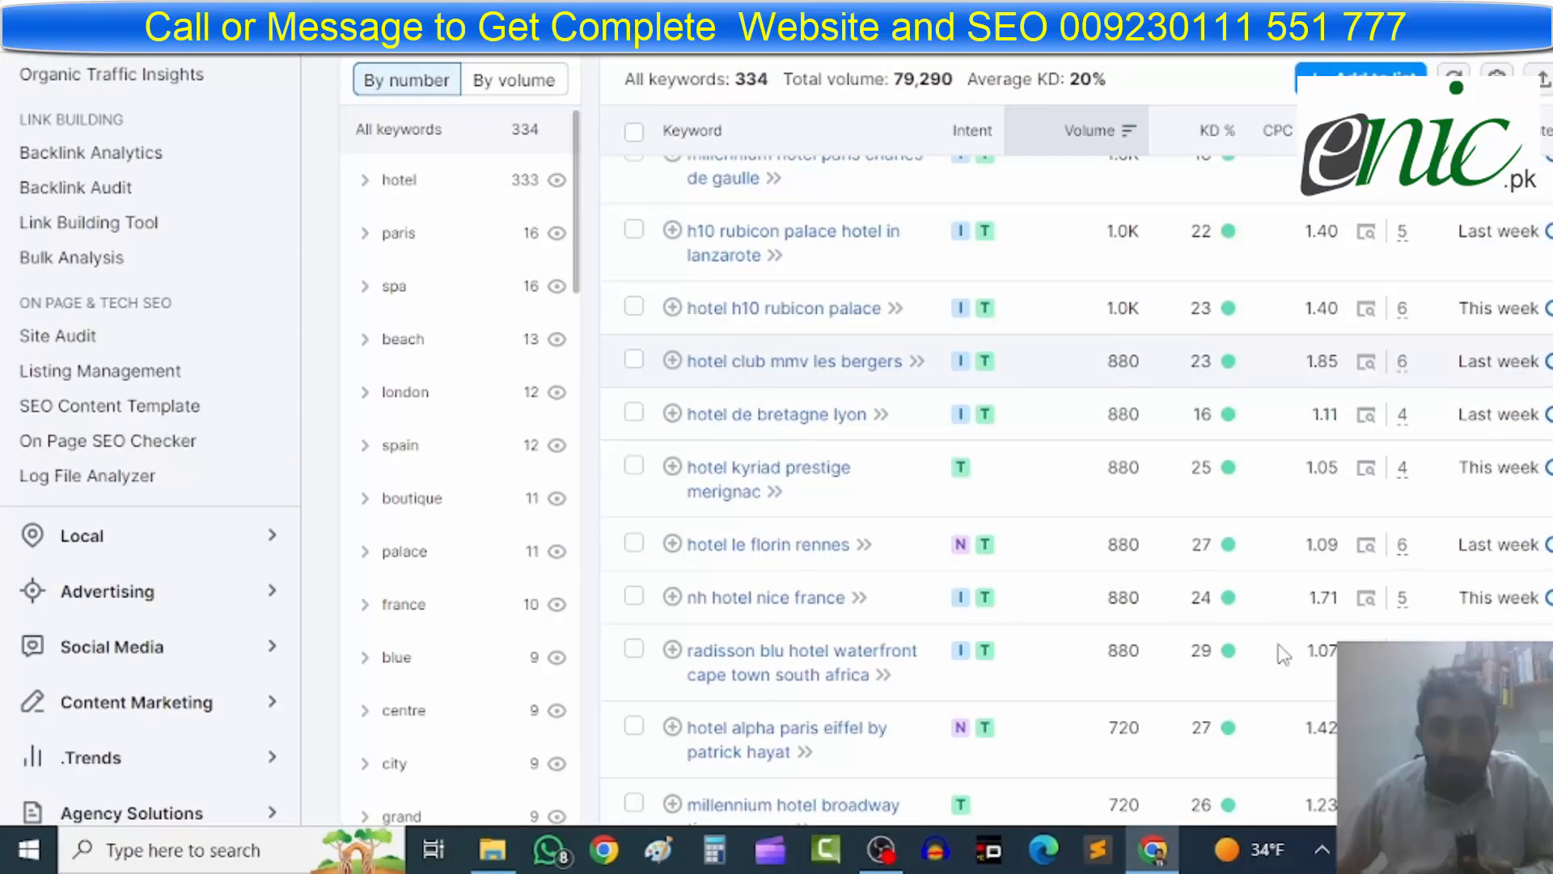
scroll(1282, 652, up, 6)
scroll(1284, 653, up, 5)
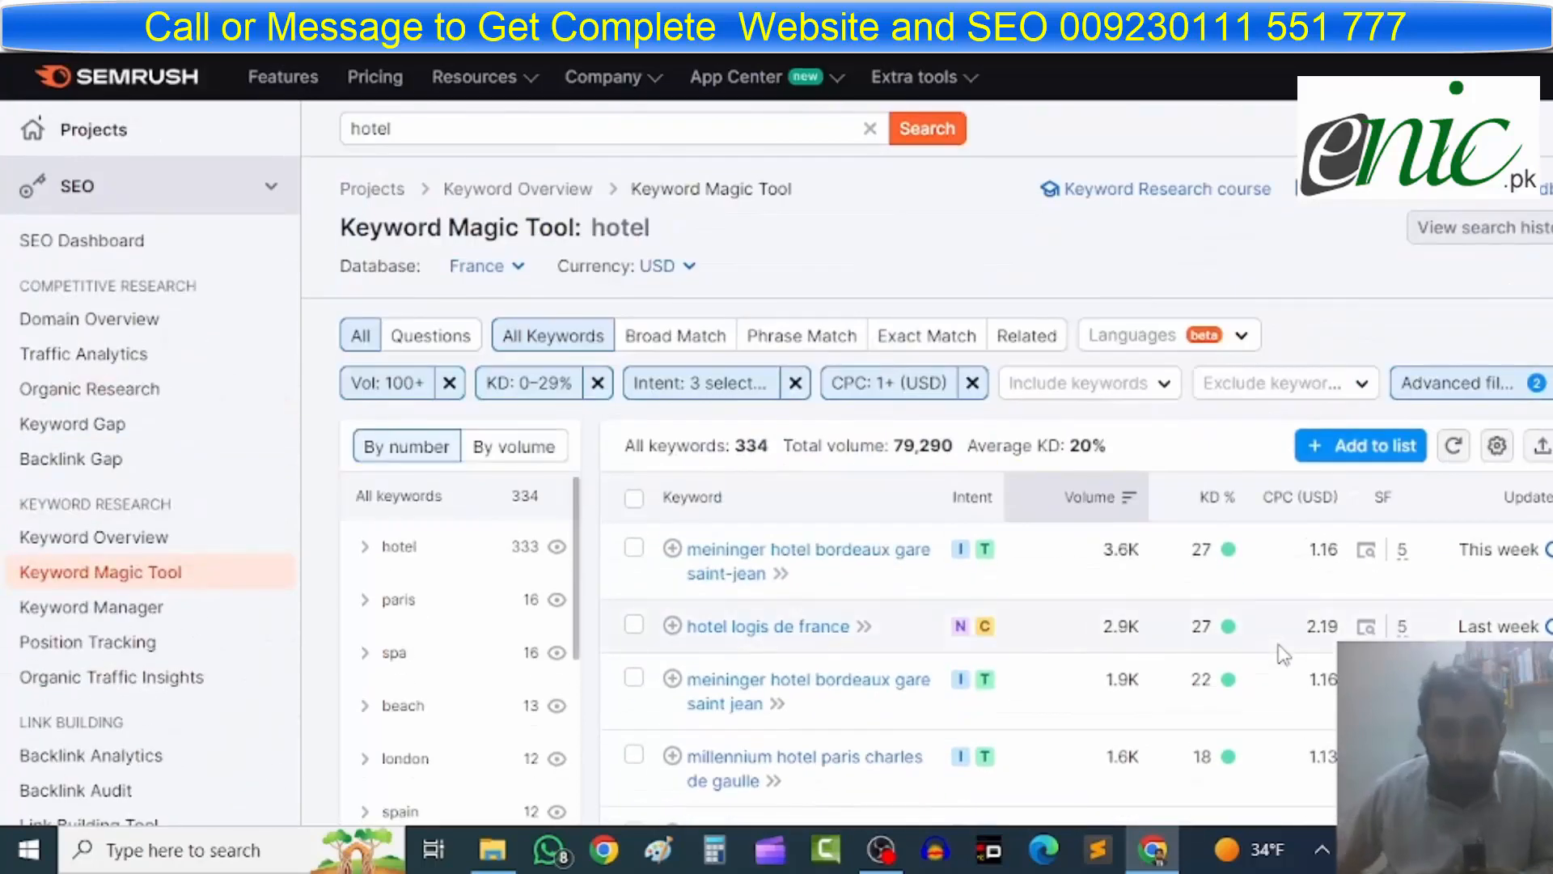
mouse_move(1404, 505)
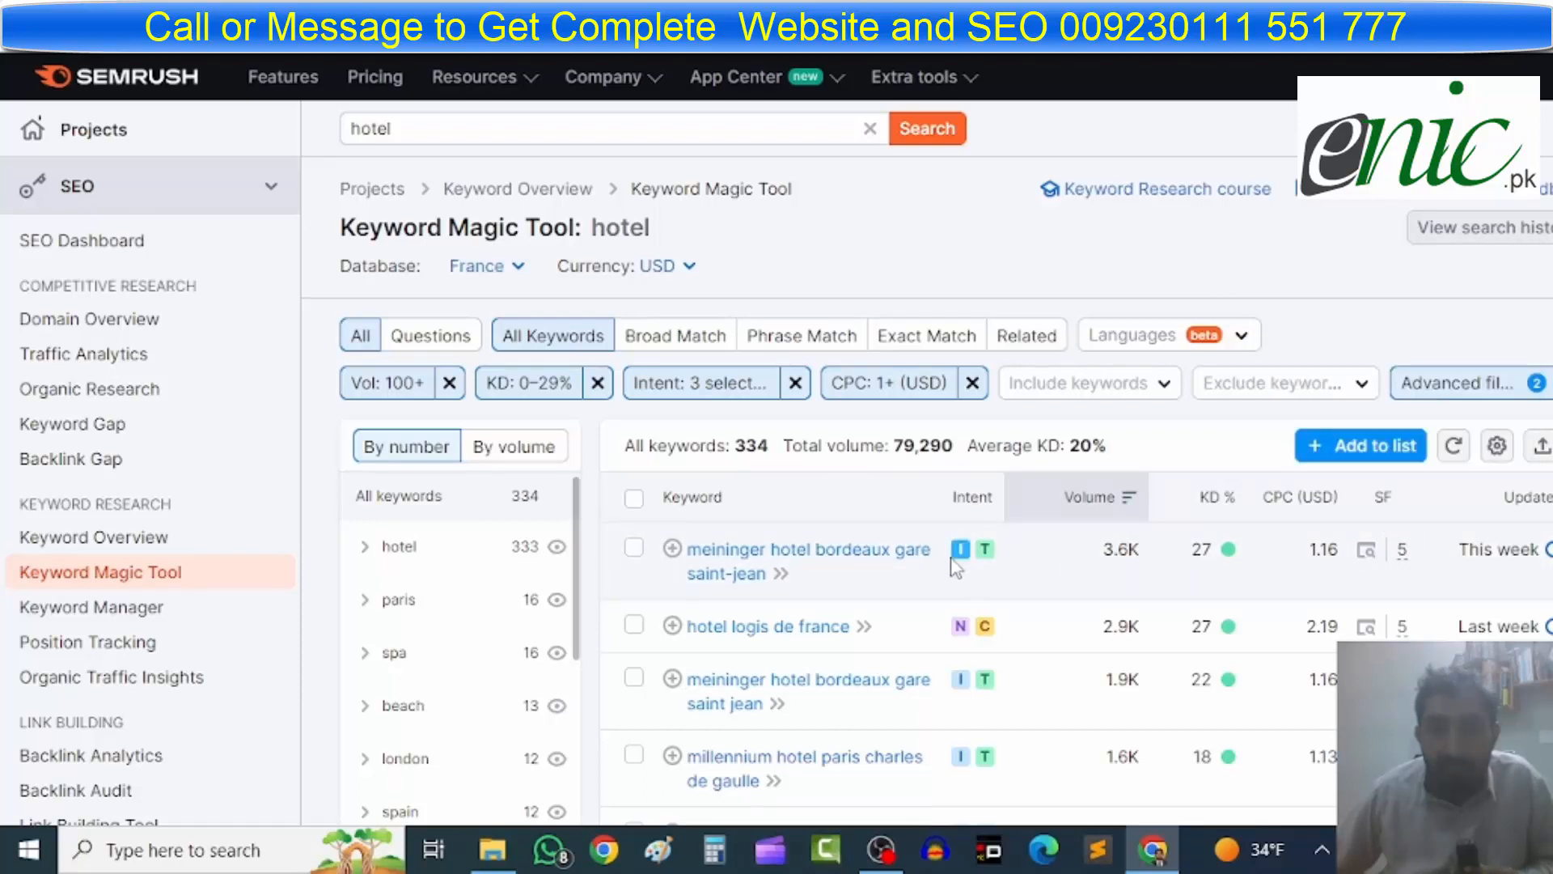
Copy the first listed keyword and search Google for "meininger hotel bordeaux gare saint-jean" in a new browser tab.
drag(767, 574, 685, 571)
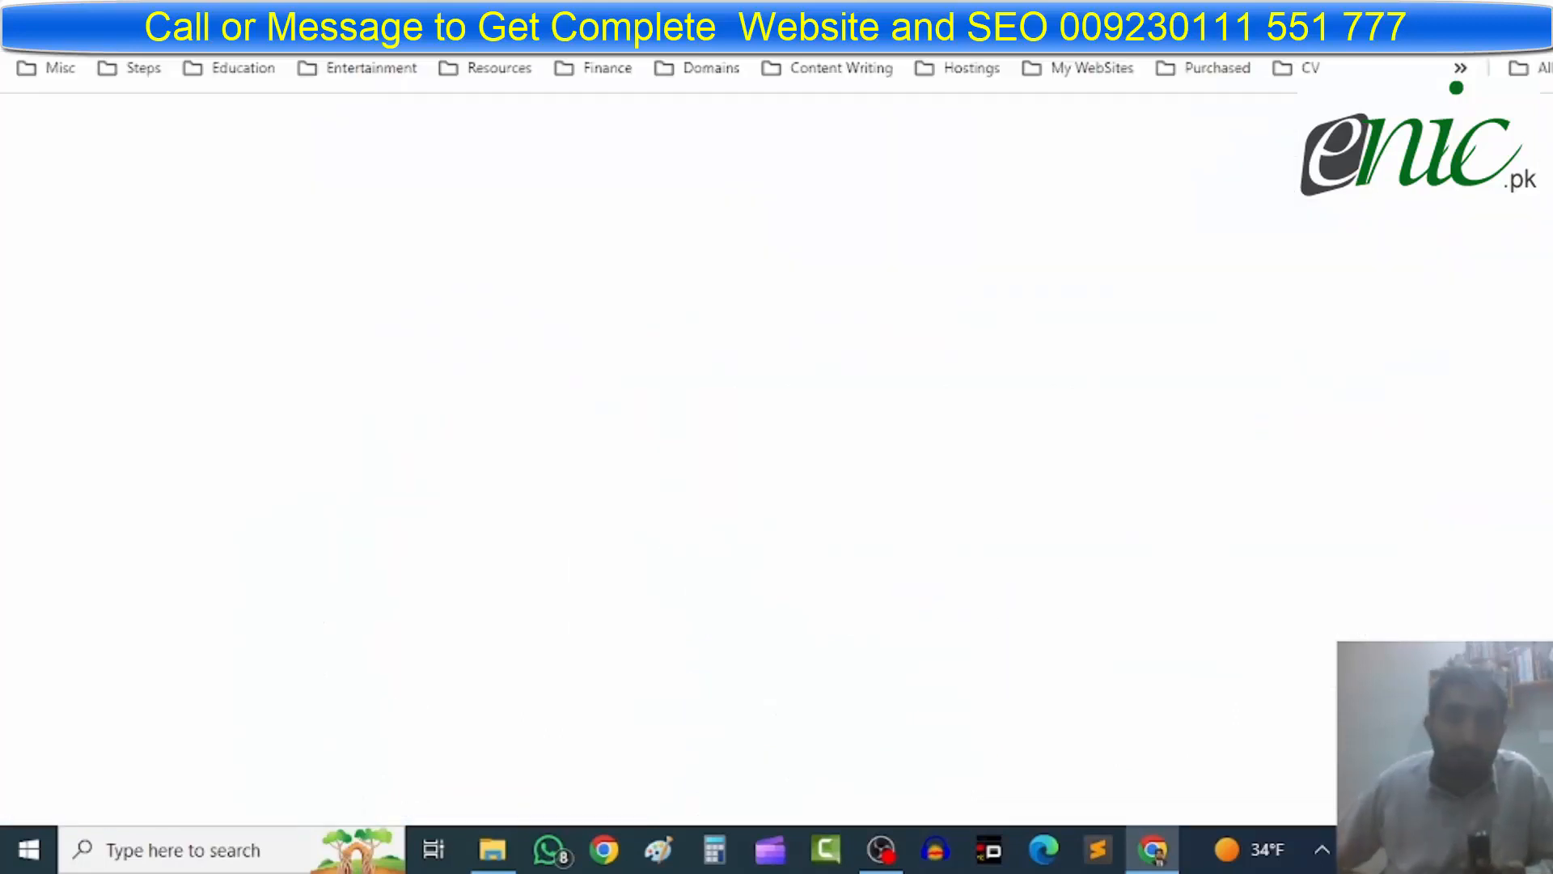
text(meininger hotel bordeaux gare saint-jean)
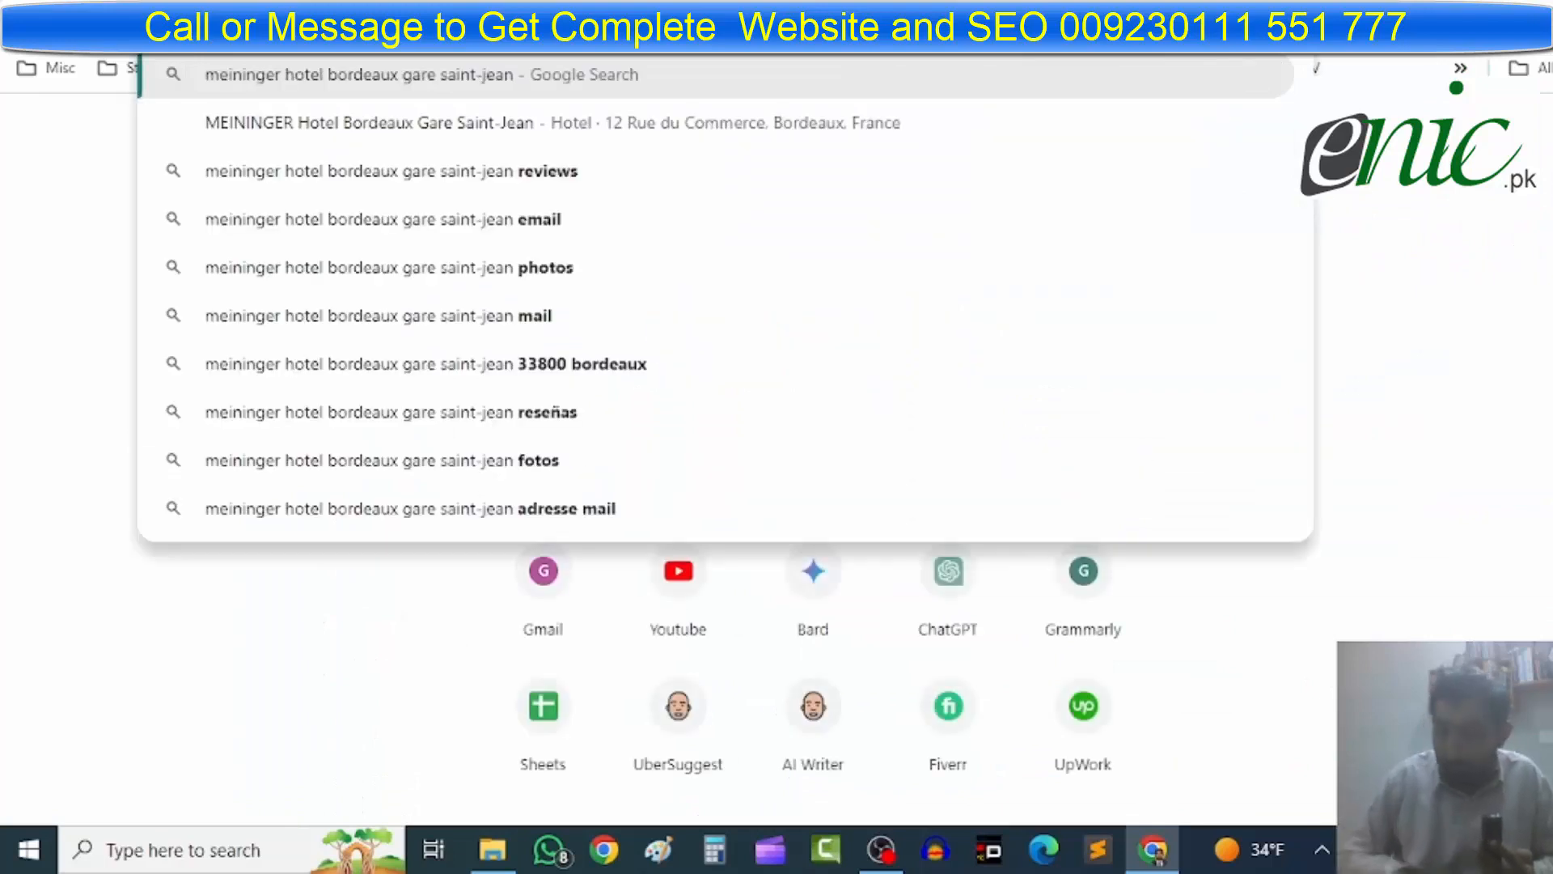
key(Return)
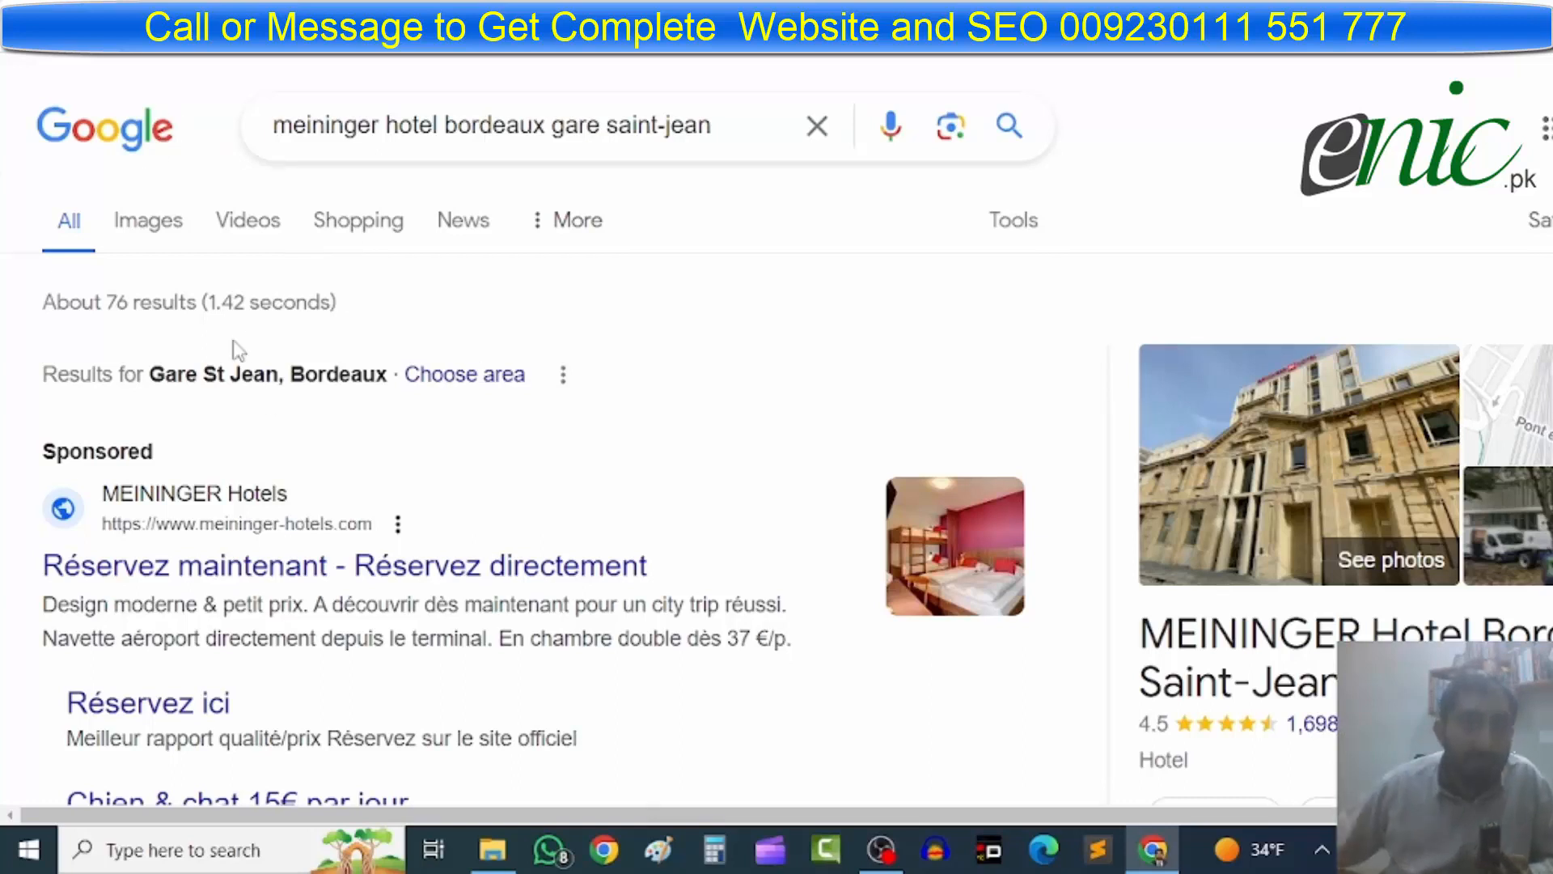
Examine the search suggestions and the ranking pages in Google for the Meininger hotel keyword, and return to the Semrush keyword list.
click(734, 120)
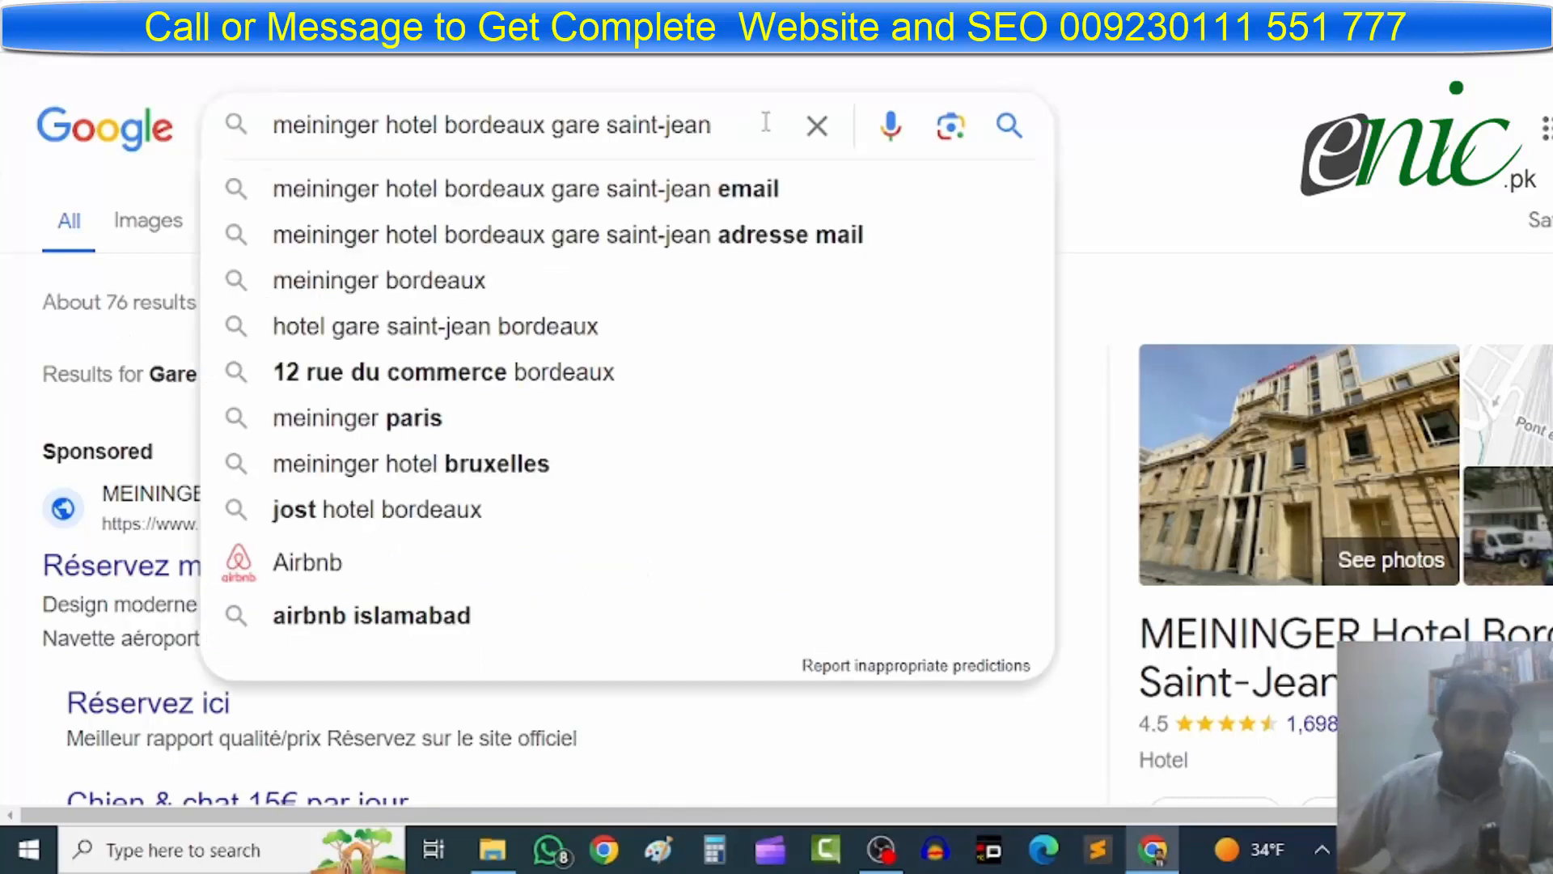
scroll(464, 404, down, 15)
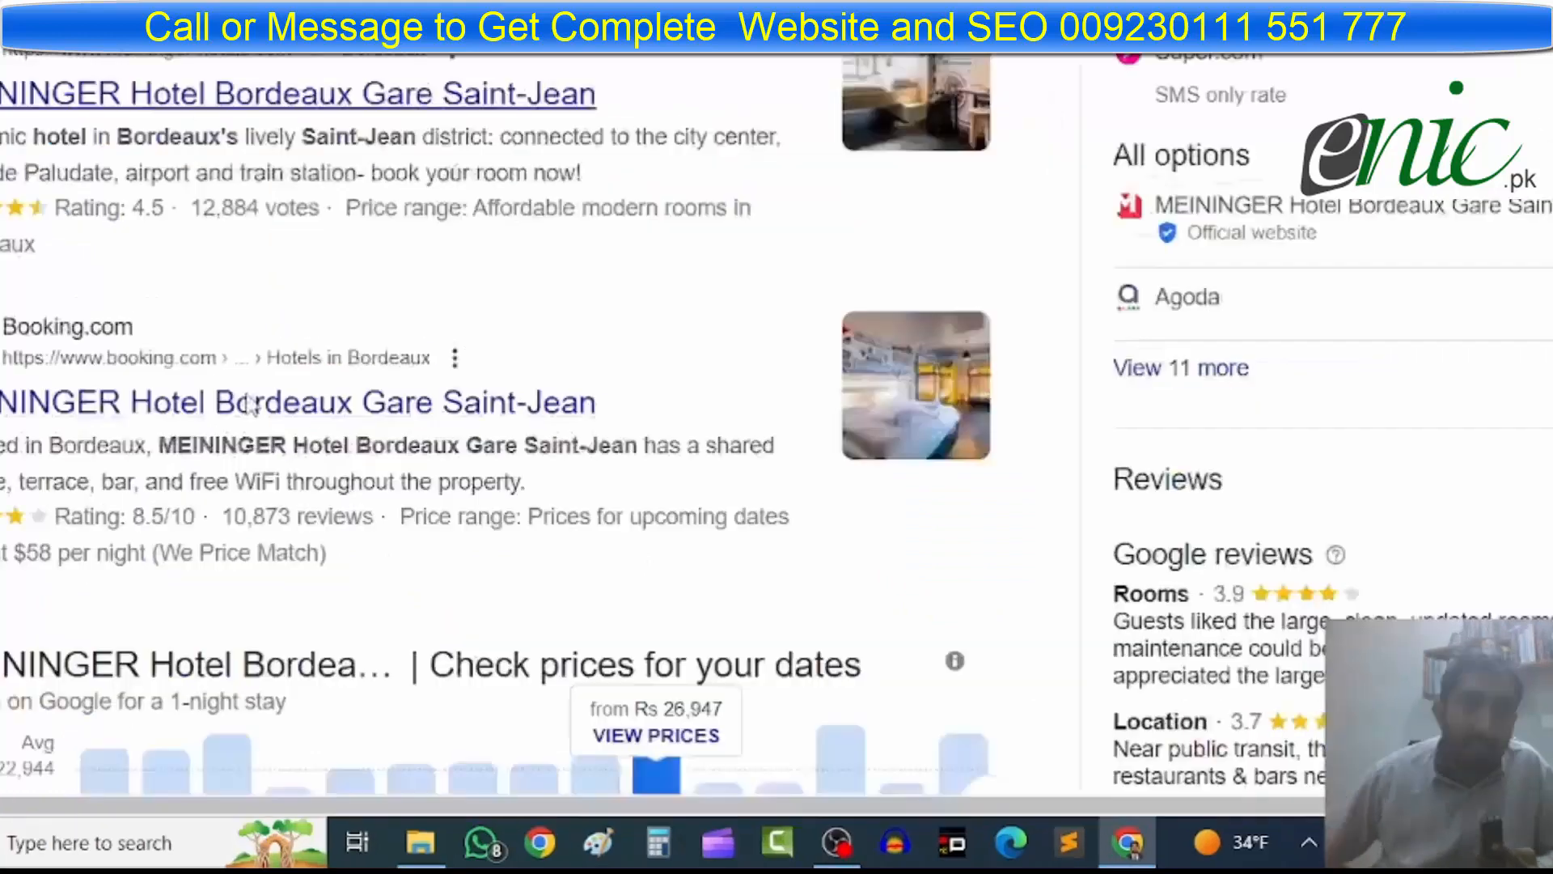
scroll(1186, 332, down, 10)
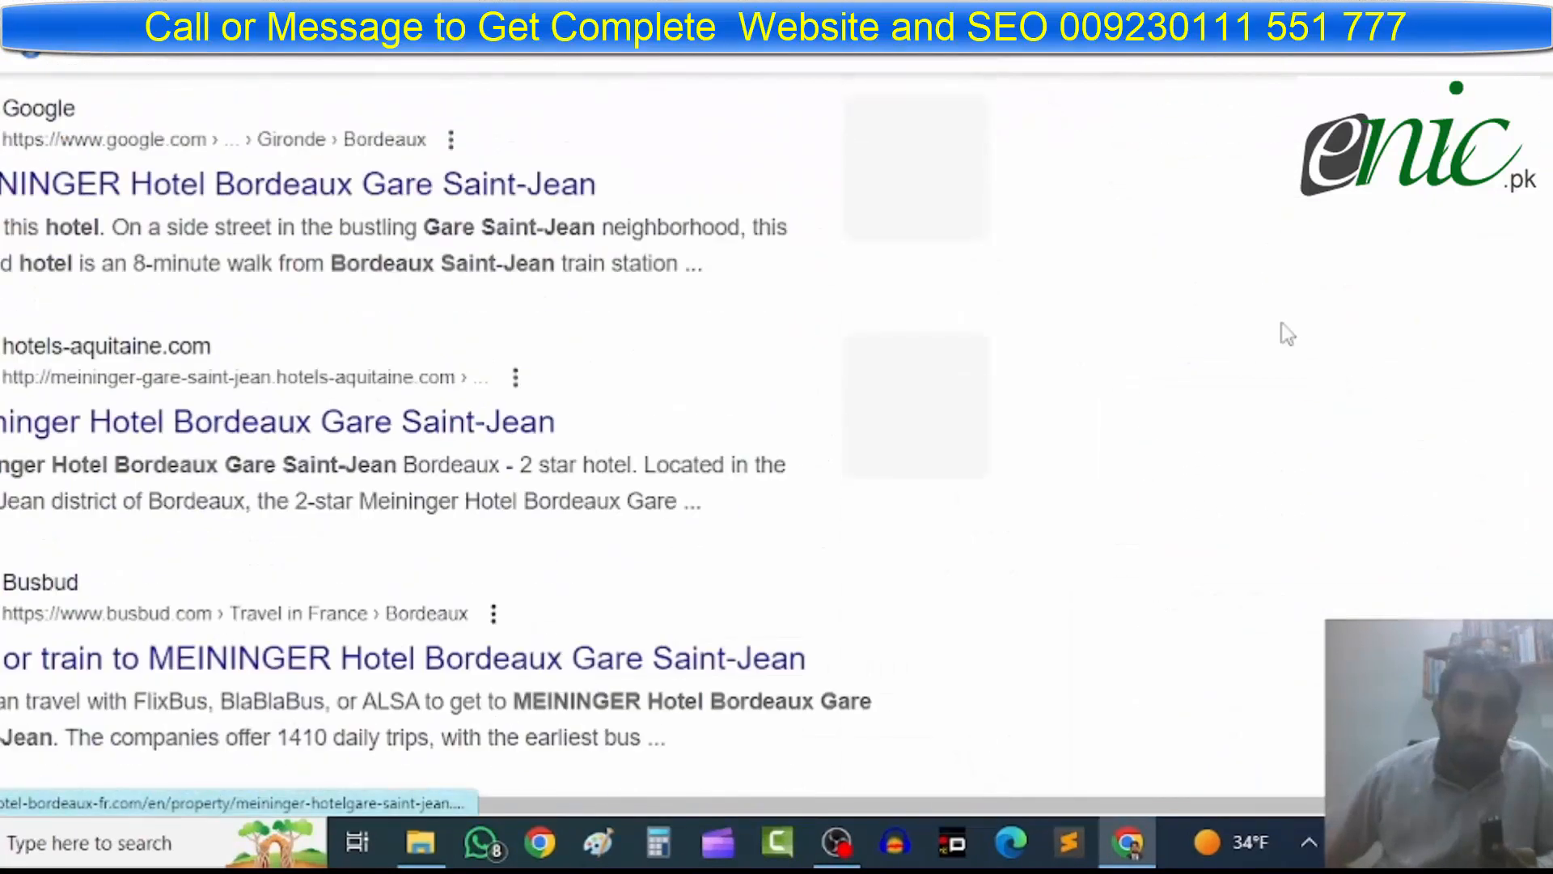
scroll(449, 425, down, 10)
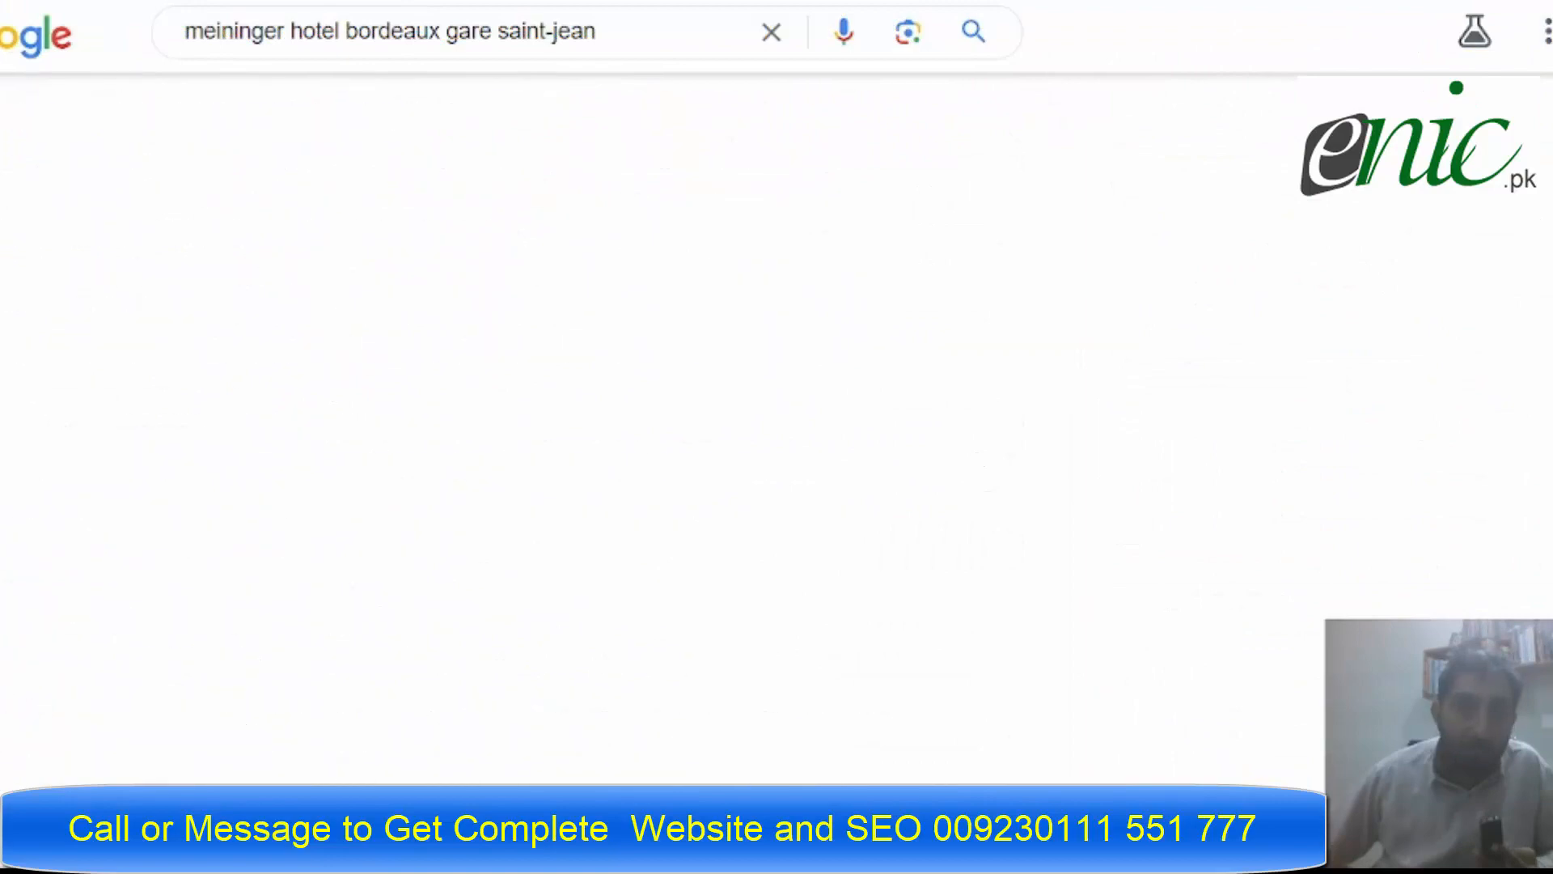
scroll(518, 429, up, 10)
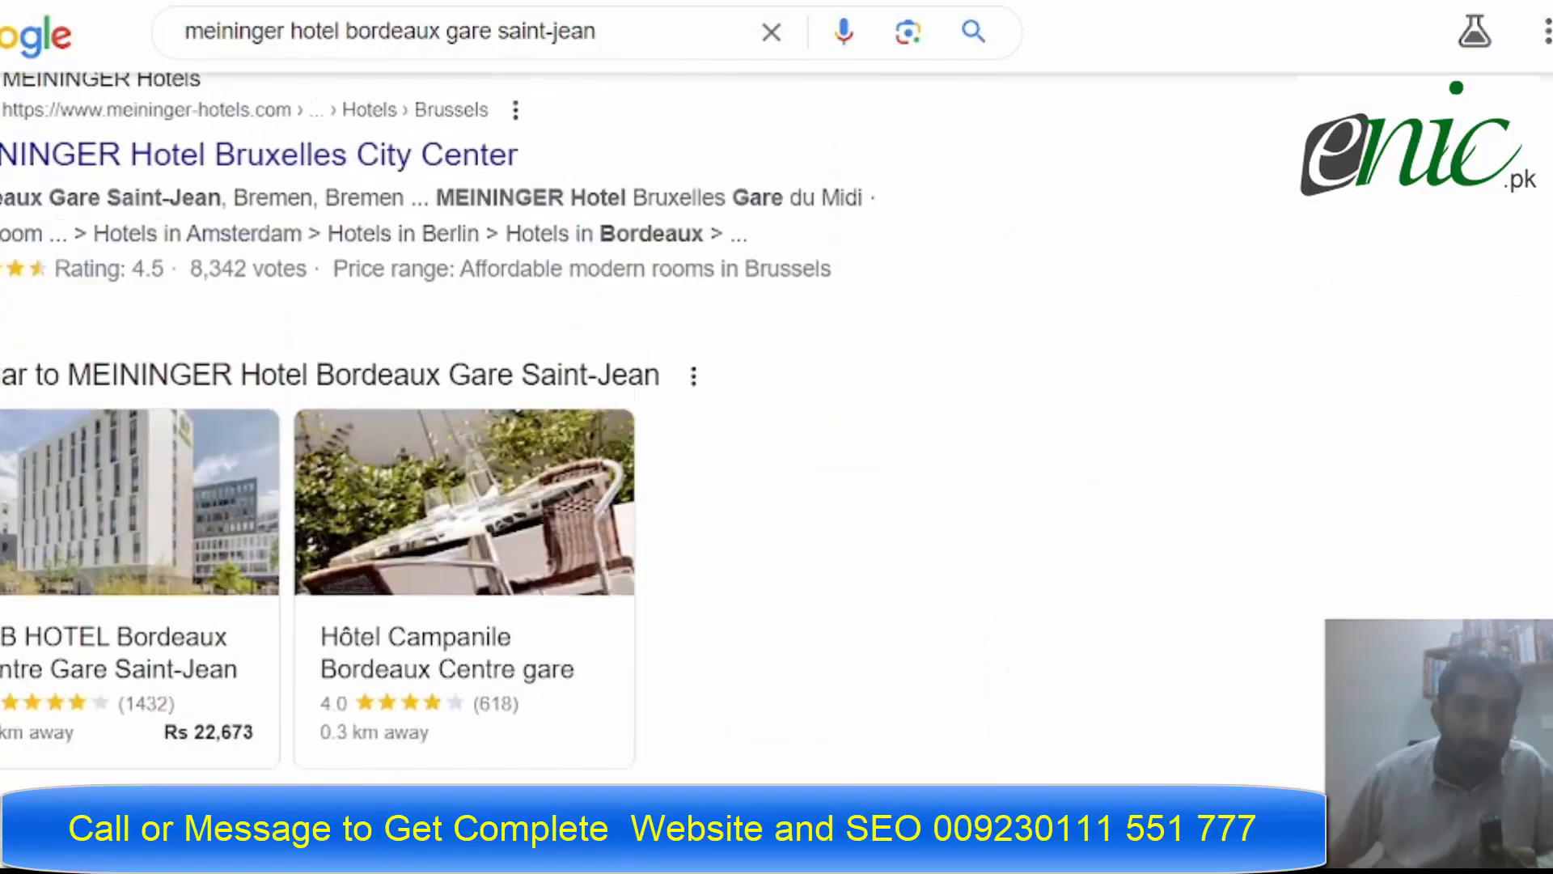
scroll(517, 428, down, 5)
scroll(518, 429, up, 12)
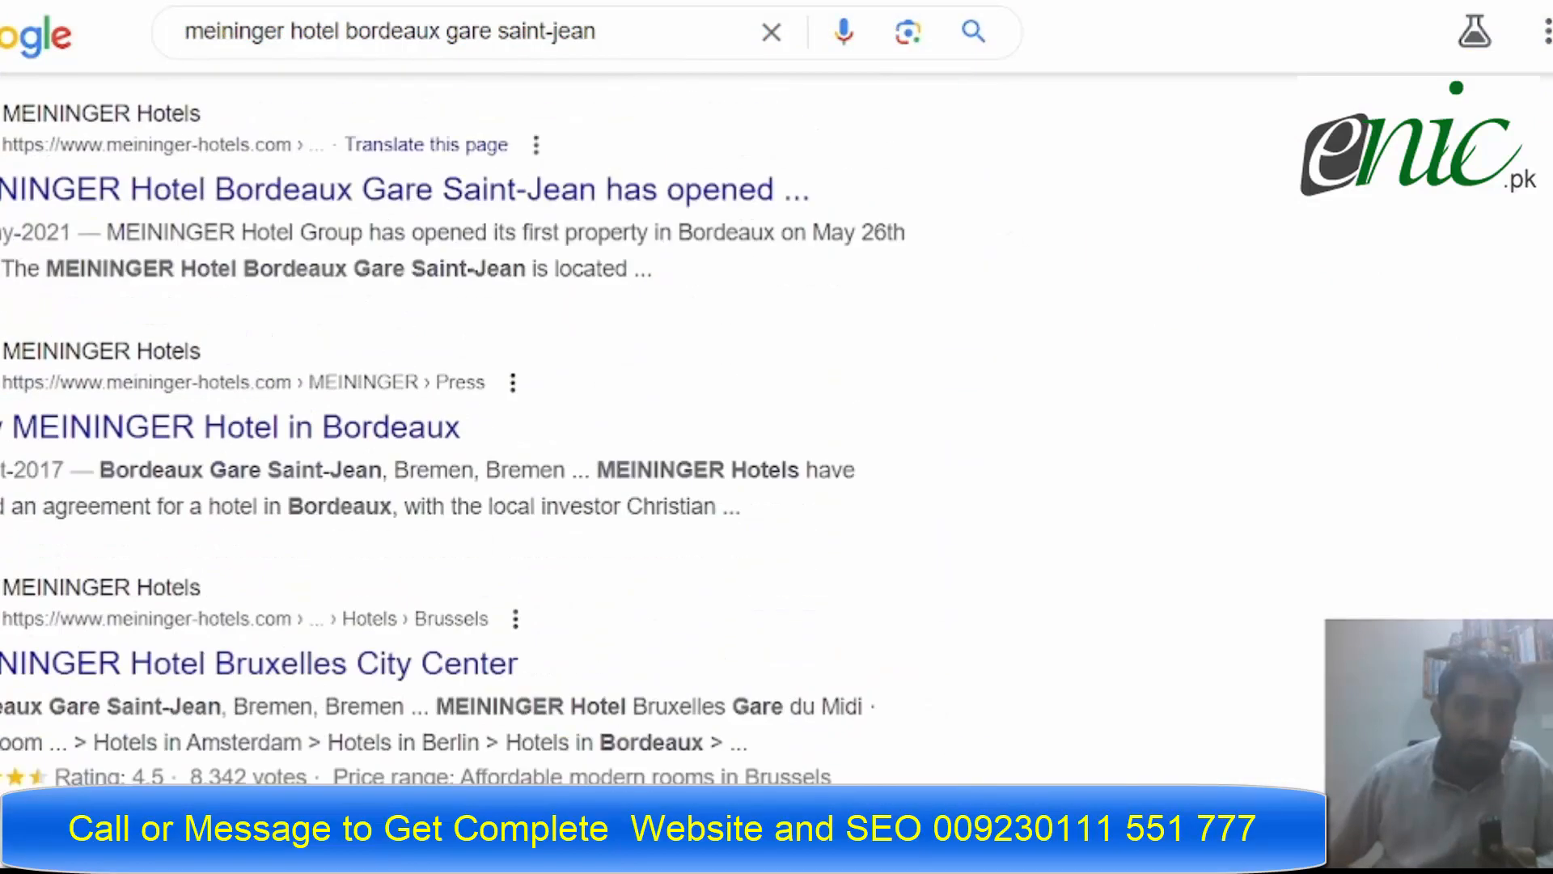
scroll(432, 429, down, 5)
scroll(432, 429, up, 5)
scroll(432, 429, down, 12)
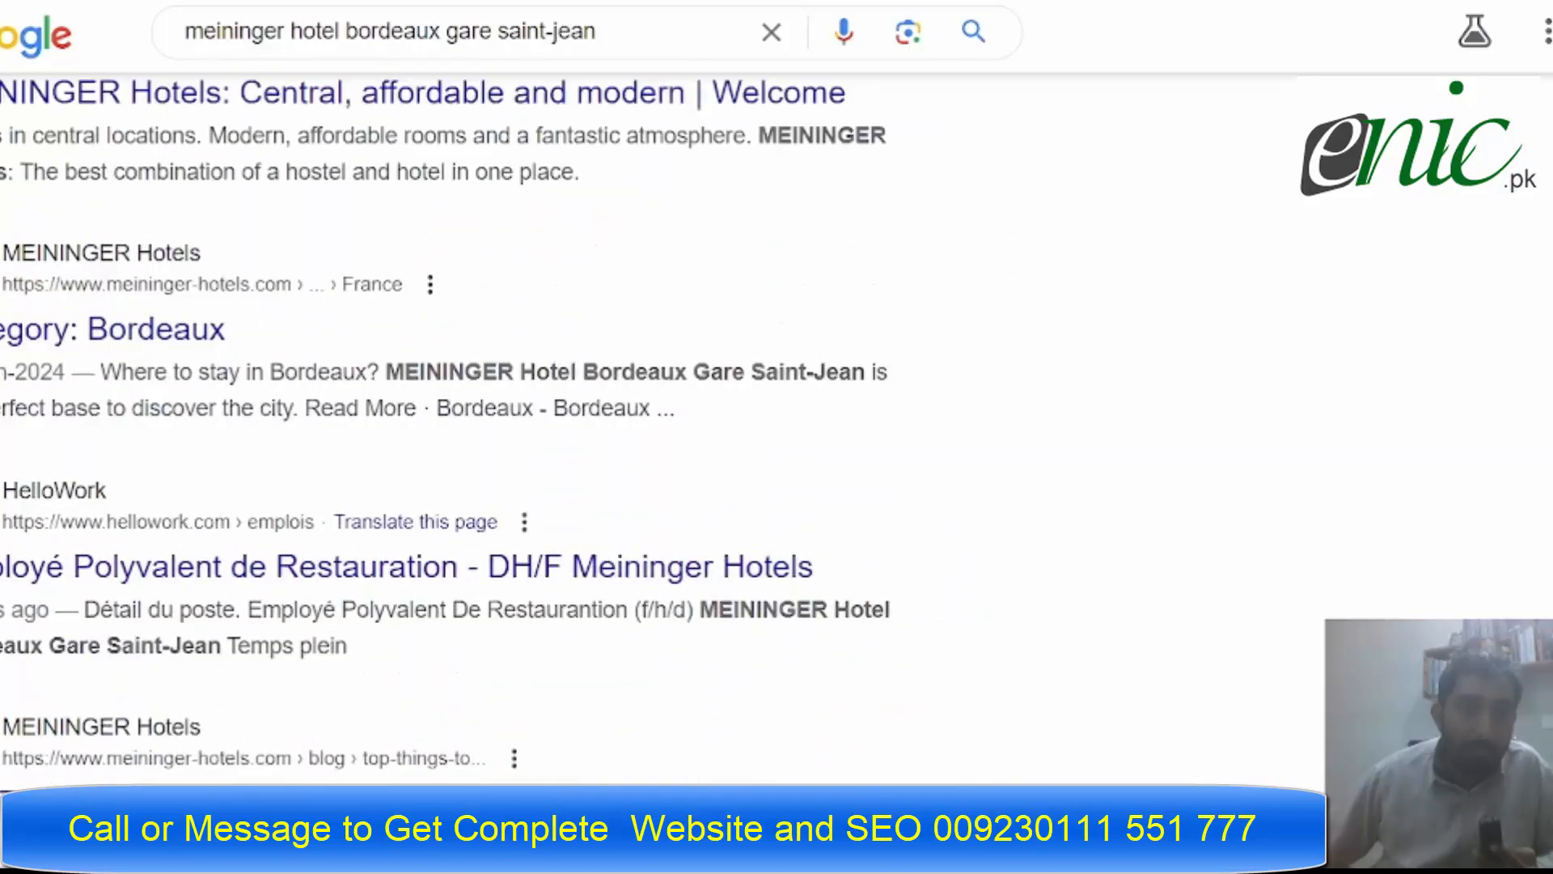
scroll(445, 437, up, 15)
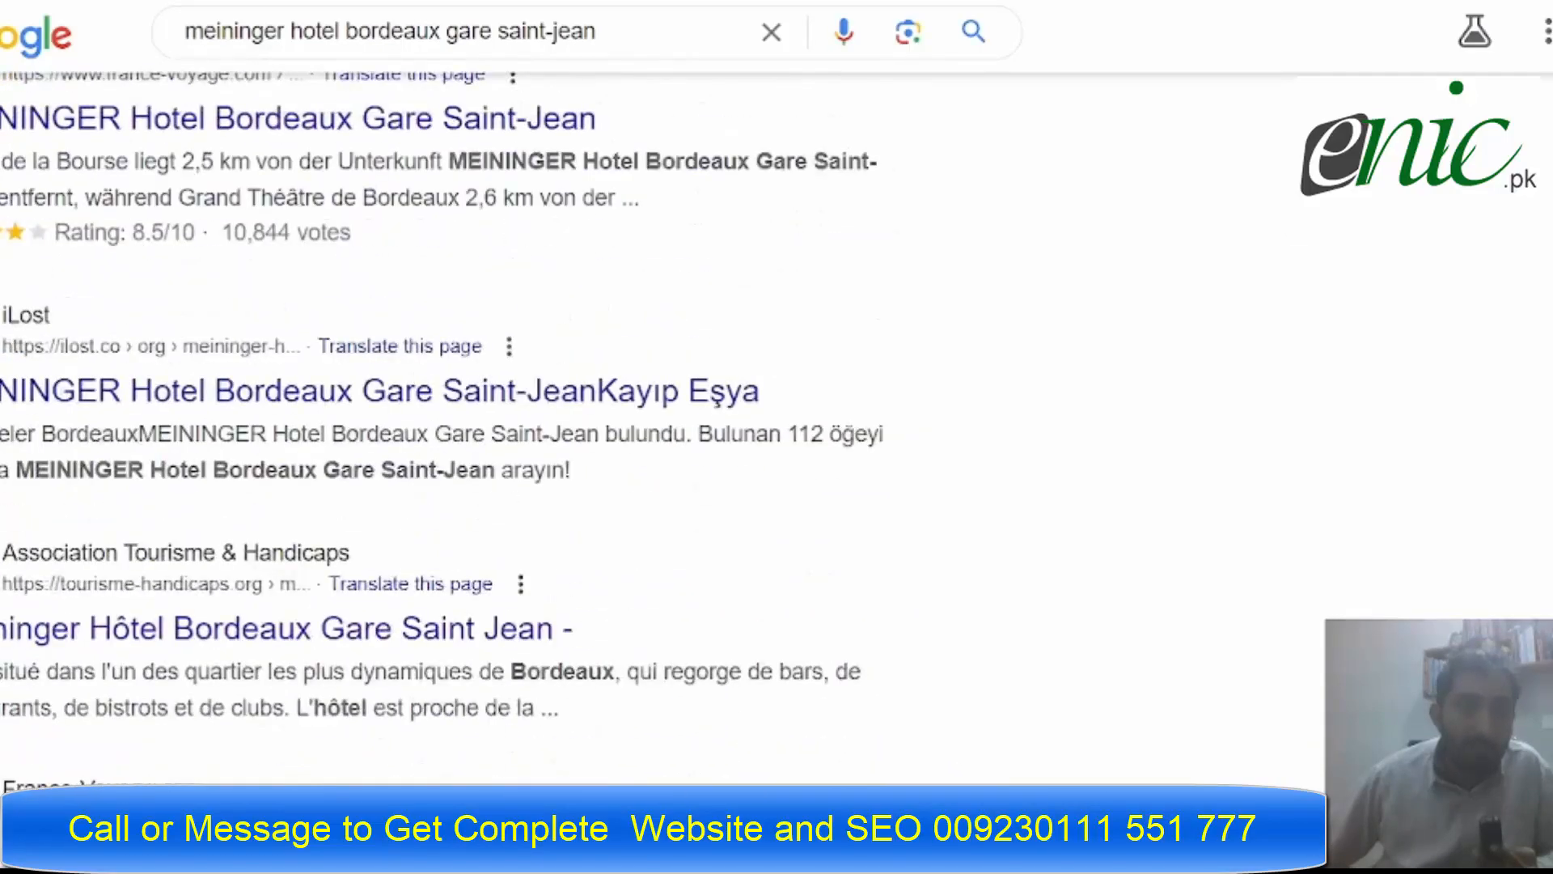
scroll(445, 436, up, 20)
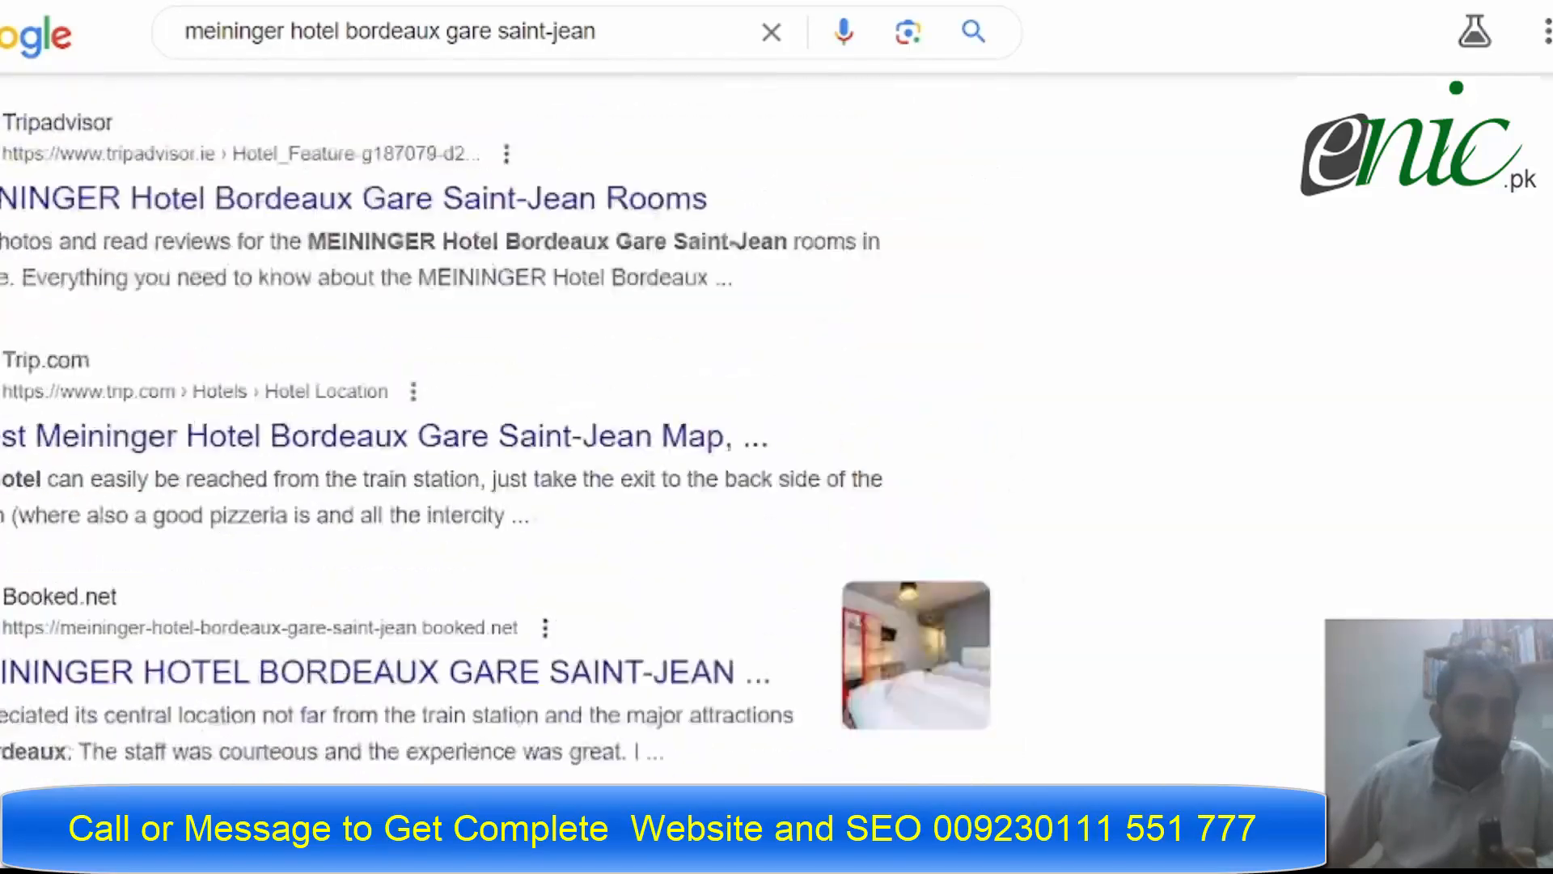
scroll(445, 437, up, 10)
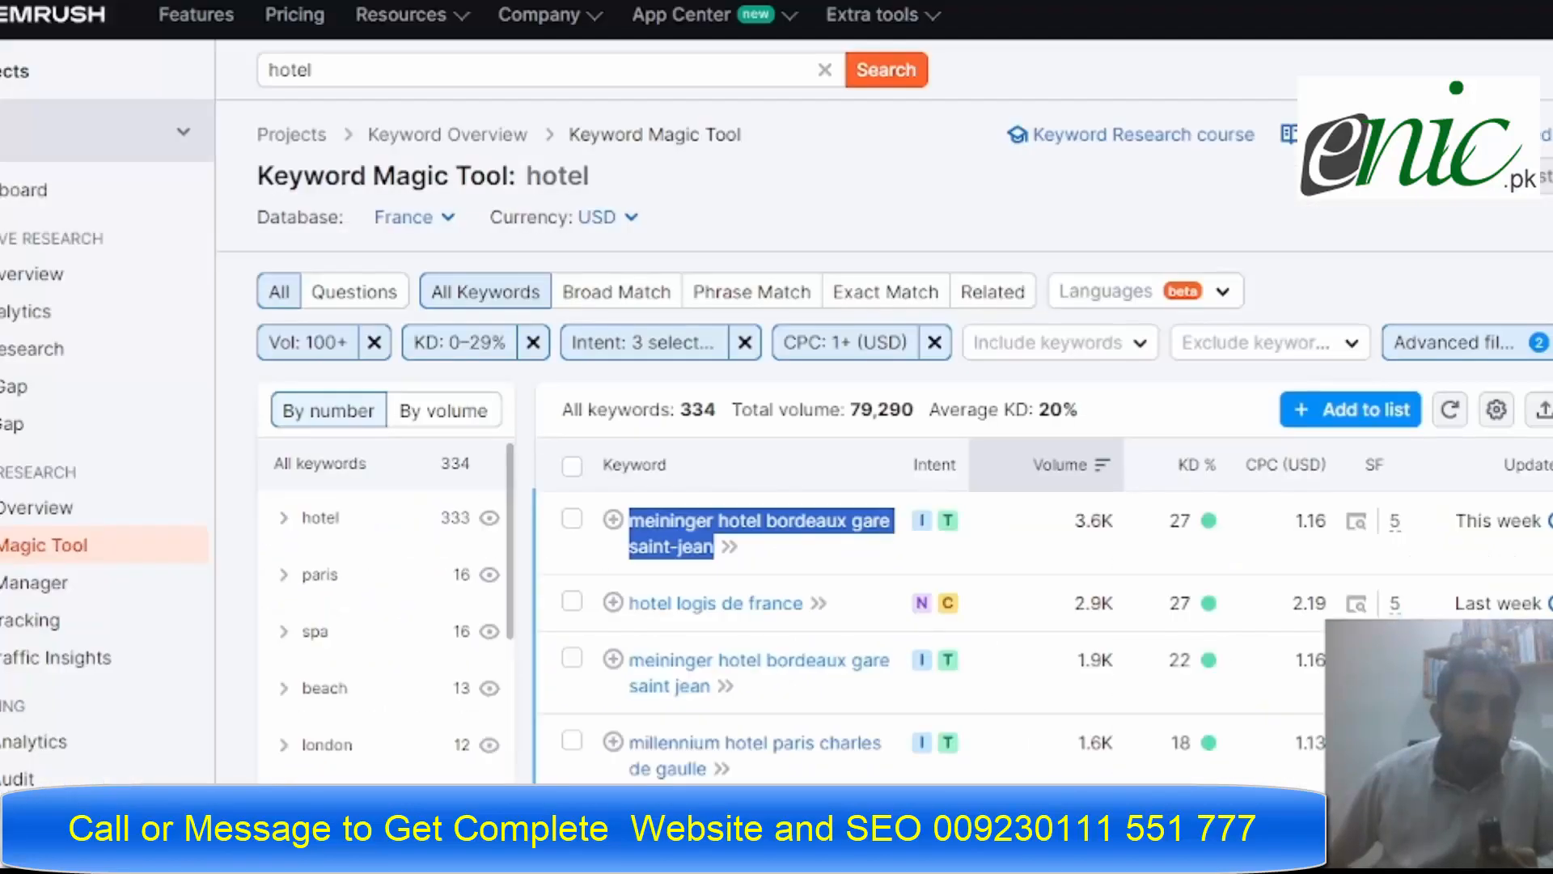
Export all of the filtered "hotel" keywords as an XLSX file.
scroll(1310, 526, down, 6)
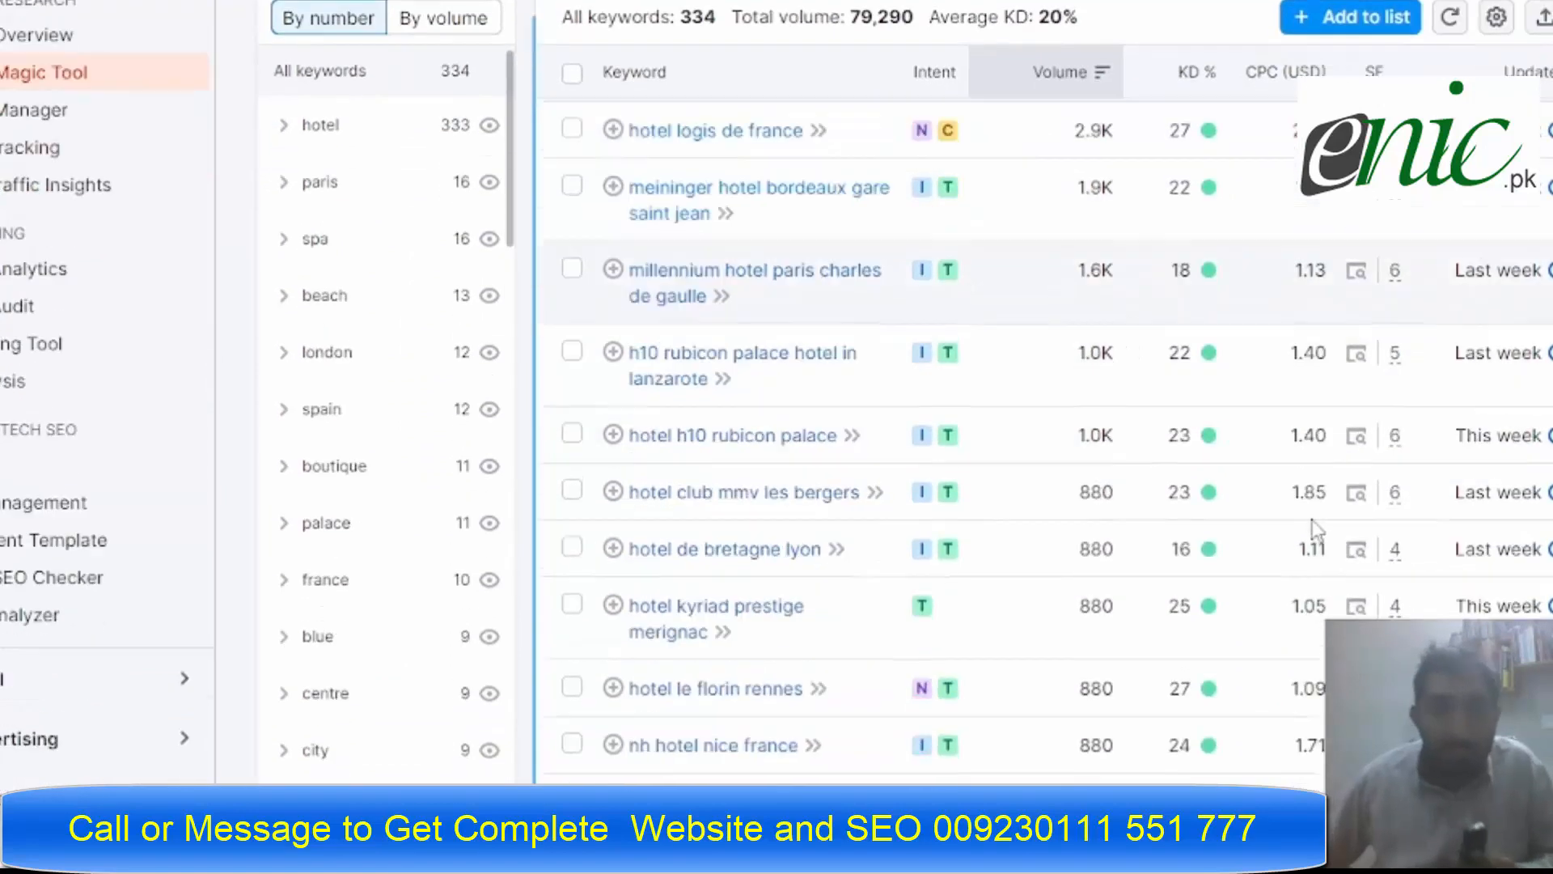
scroll(1316, 529, up, 6)
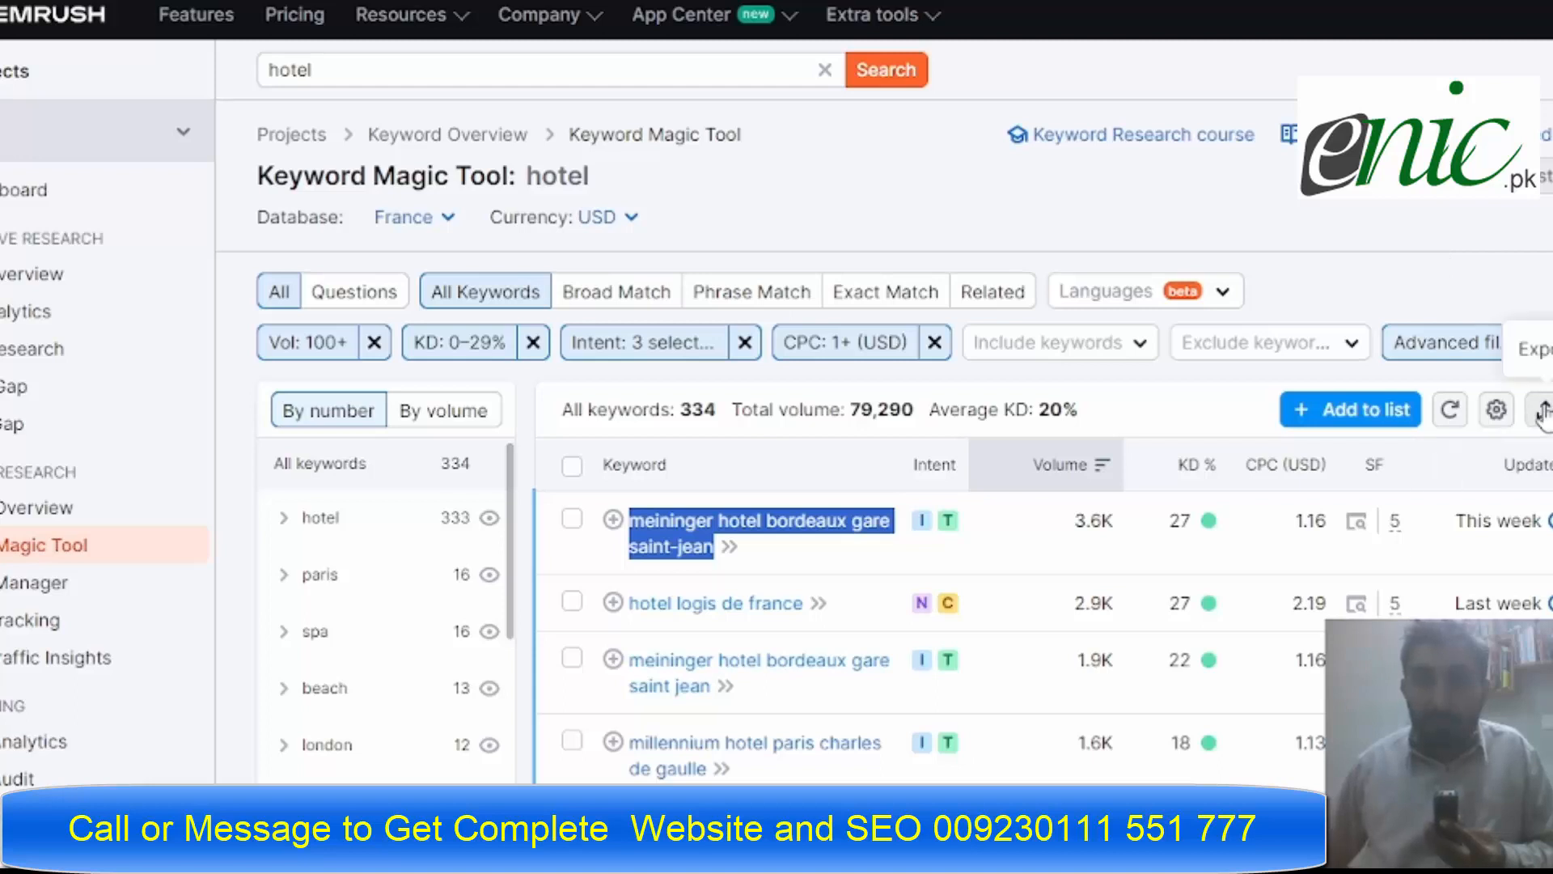
click(1428, 253)
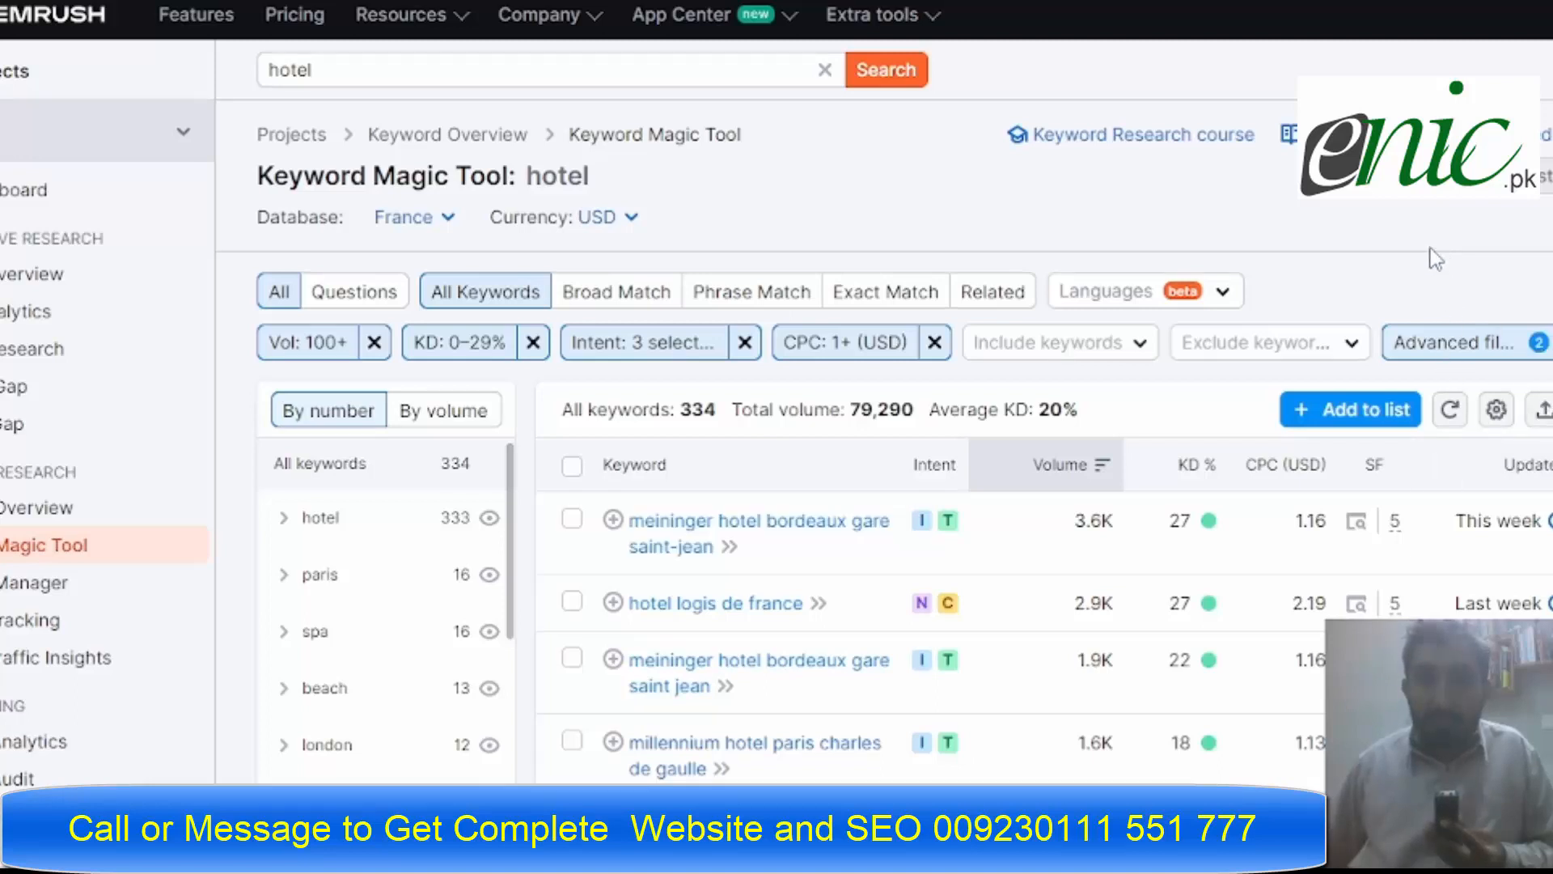
click(1544, 411)
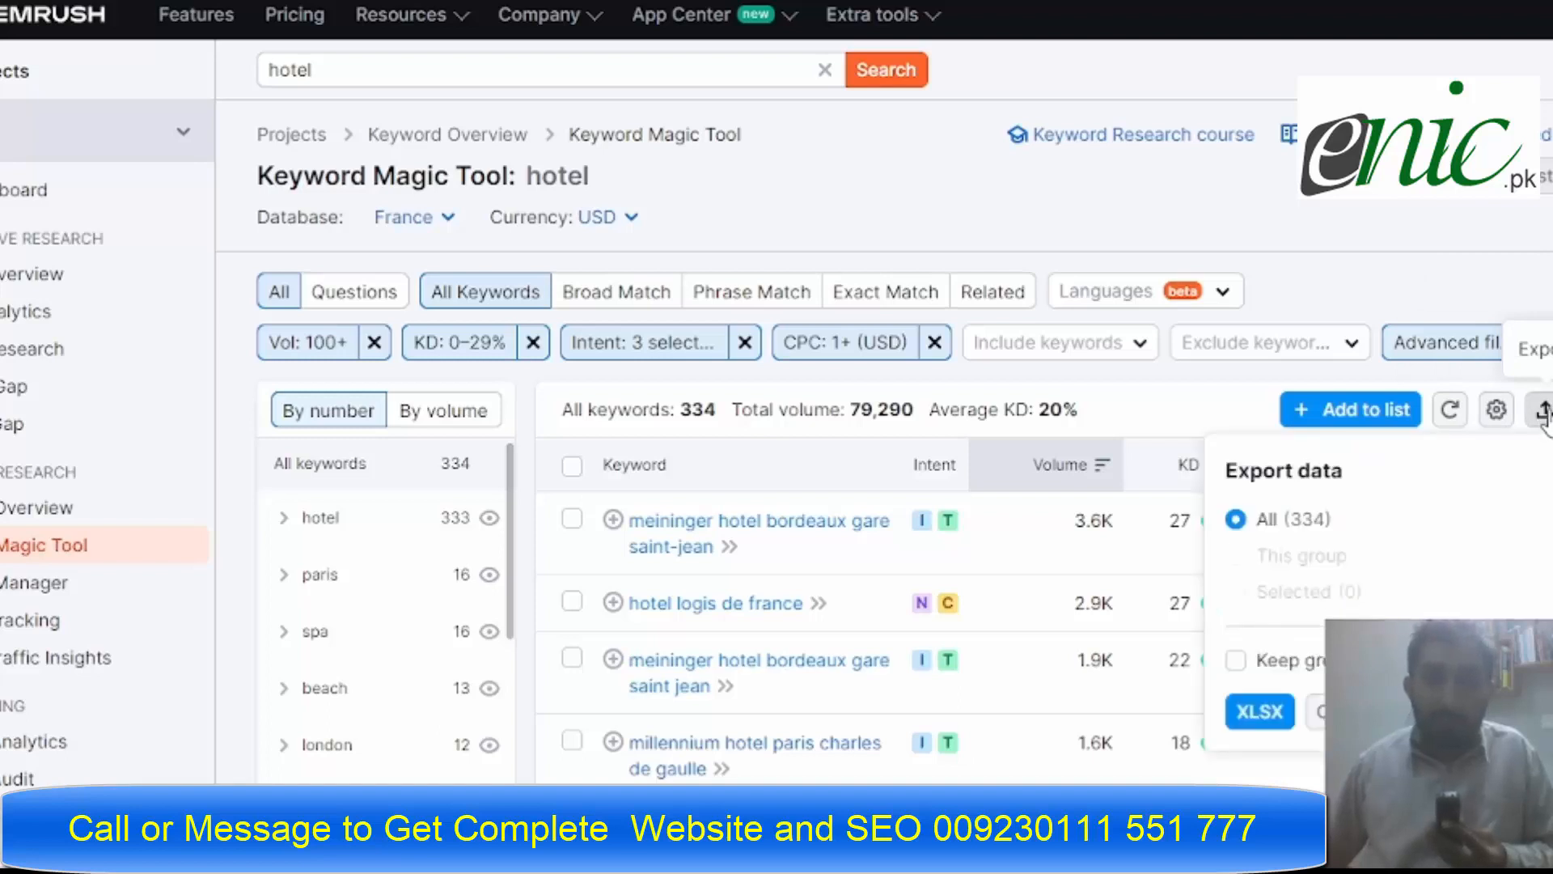
click(1259, 715)
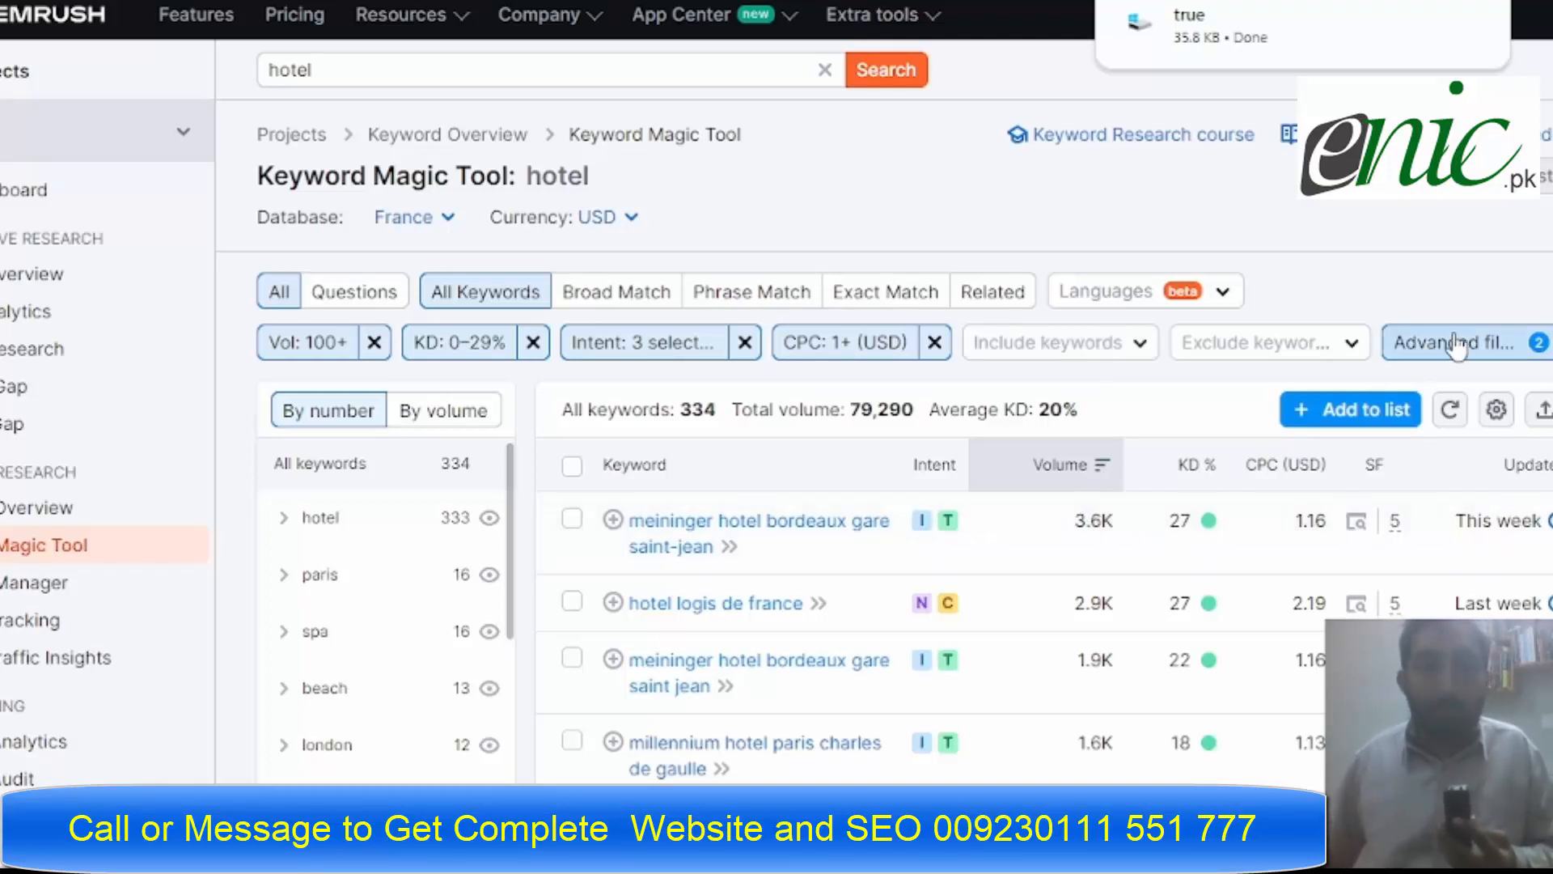
Review the advanced filter settings, the suggestions for the seed keyword "hotel" and the keyword table's difficulty and SERP feature columns.
click(1492, 348)
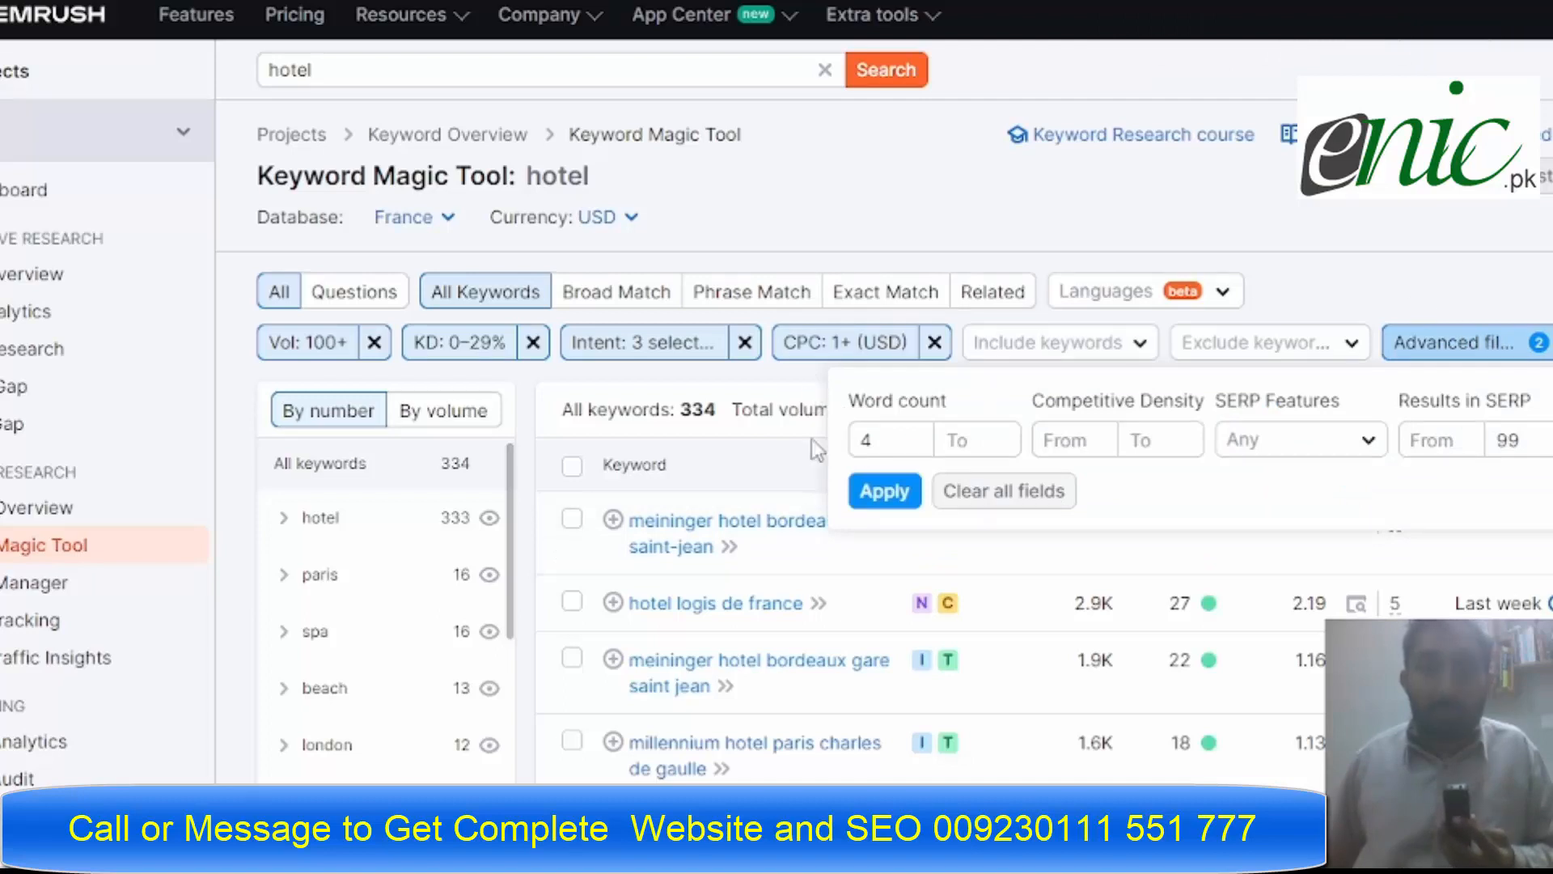
click(1362, 275)
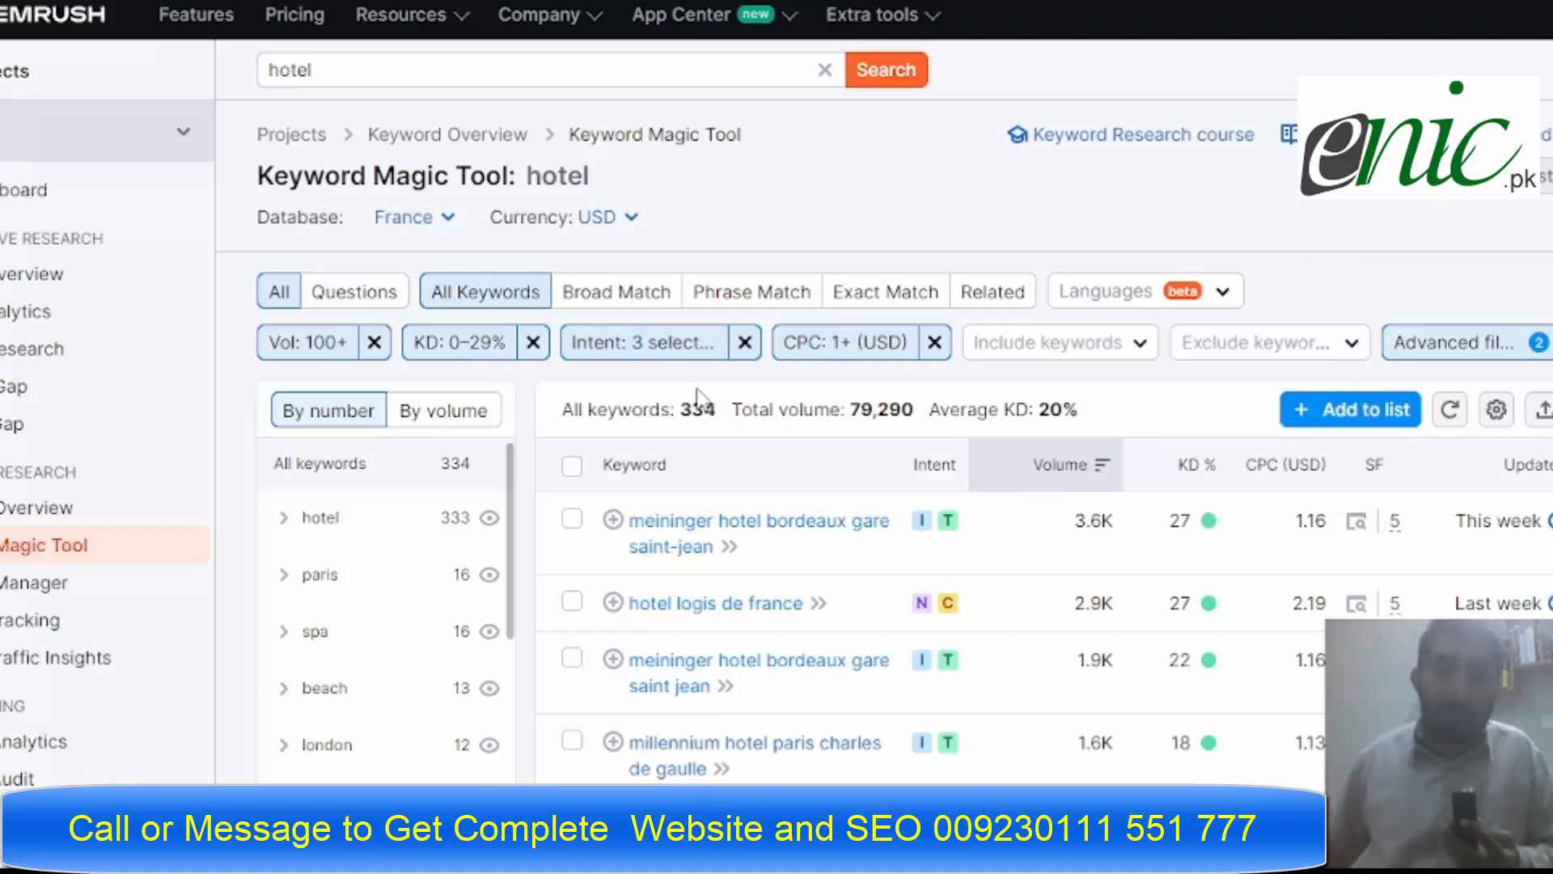
click(316, 70)
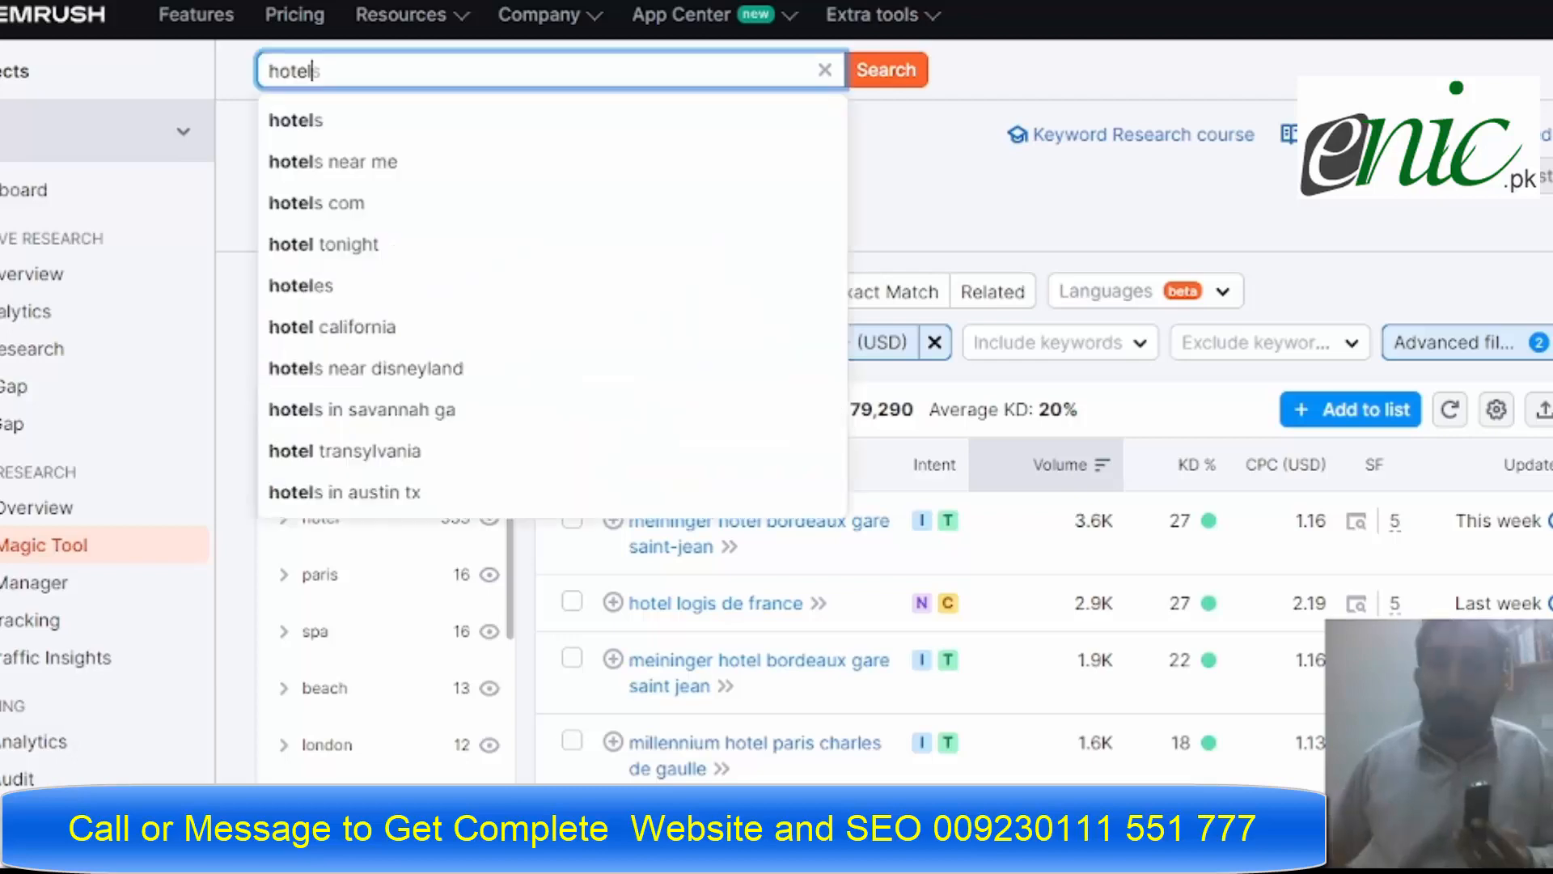
scroll(315, 70, down, 4)
scroll(317, 71, up, 4)
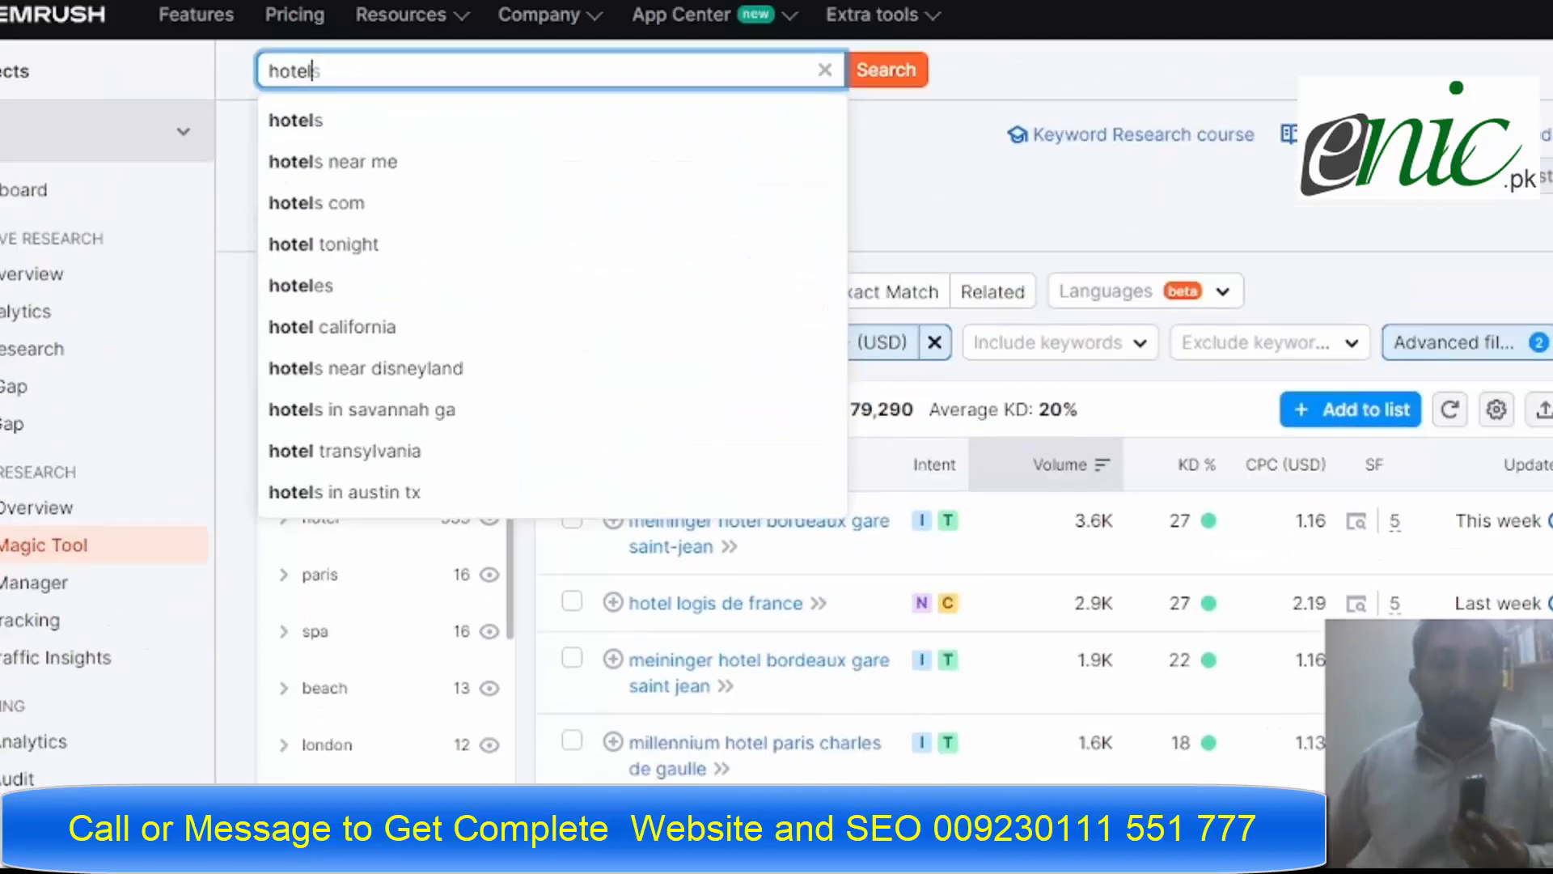
key(Return)
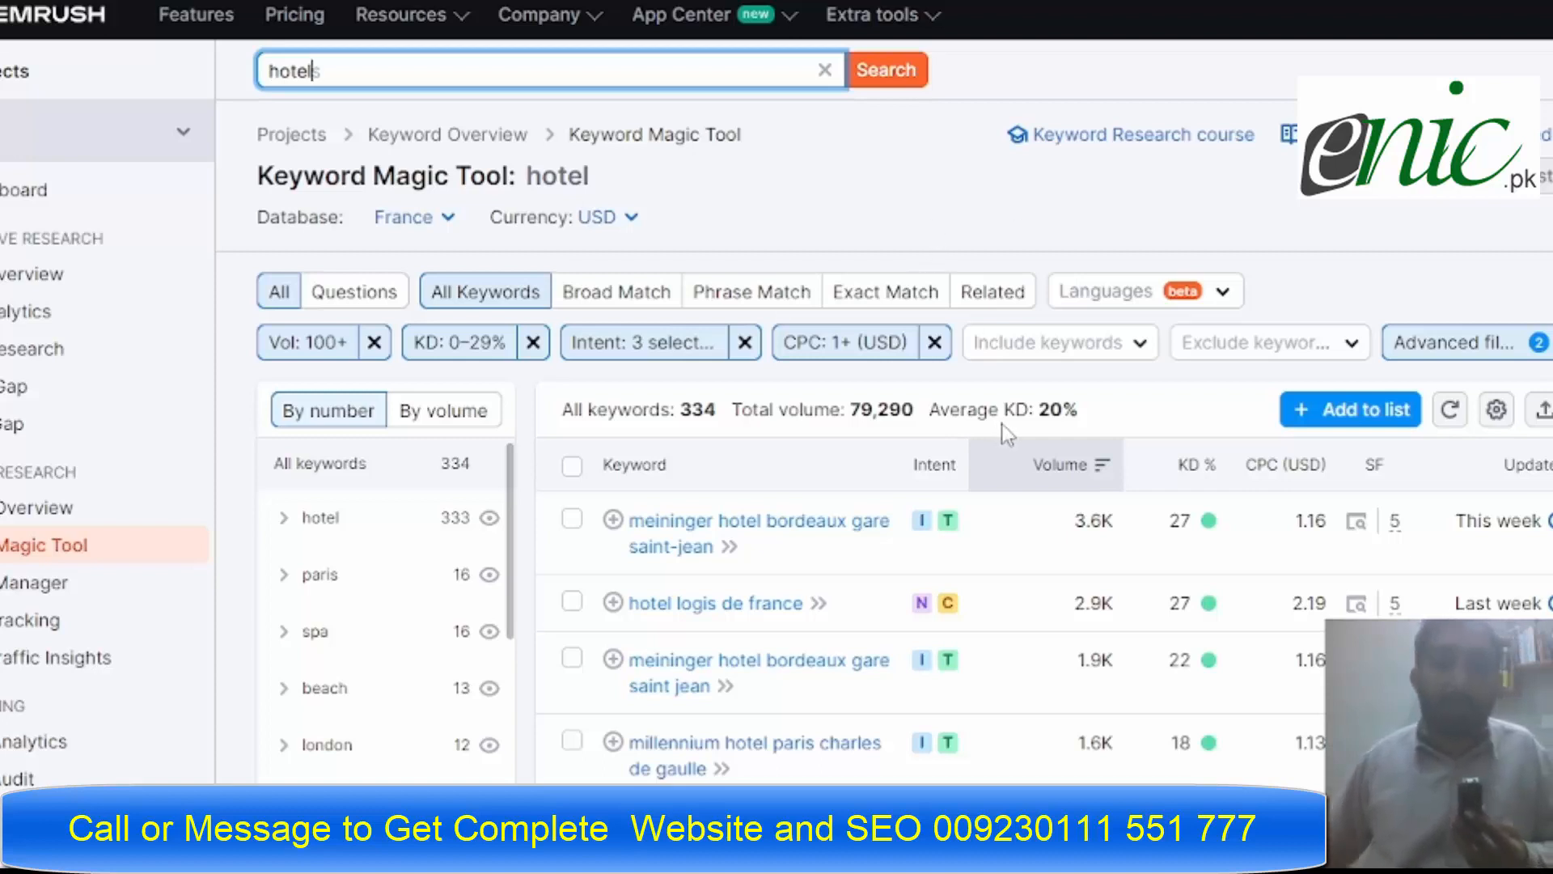
mouse_move(1378, 485)
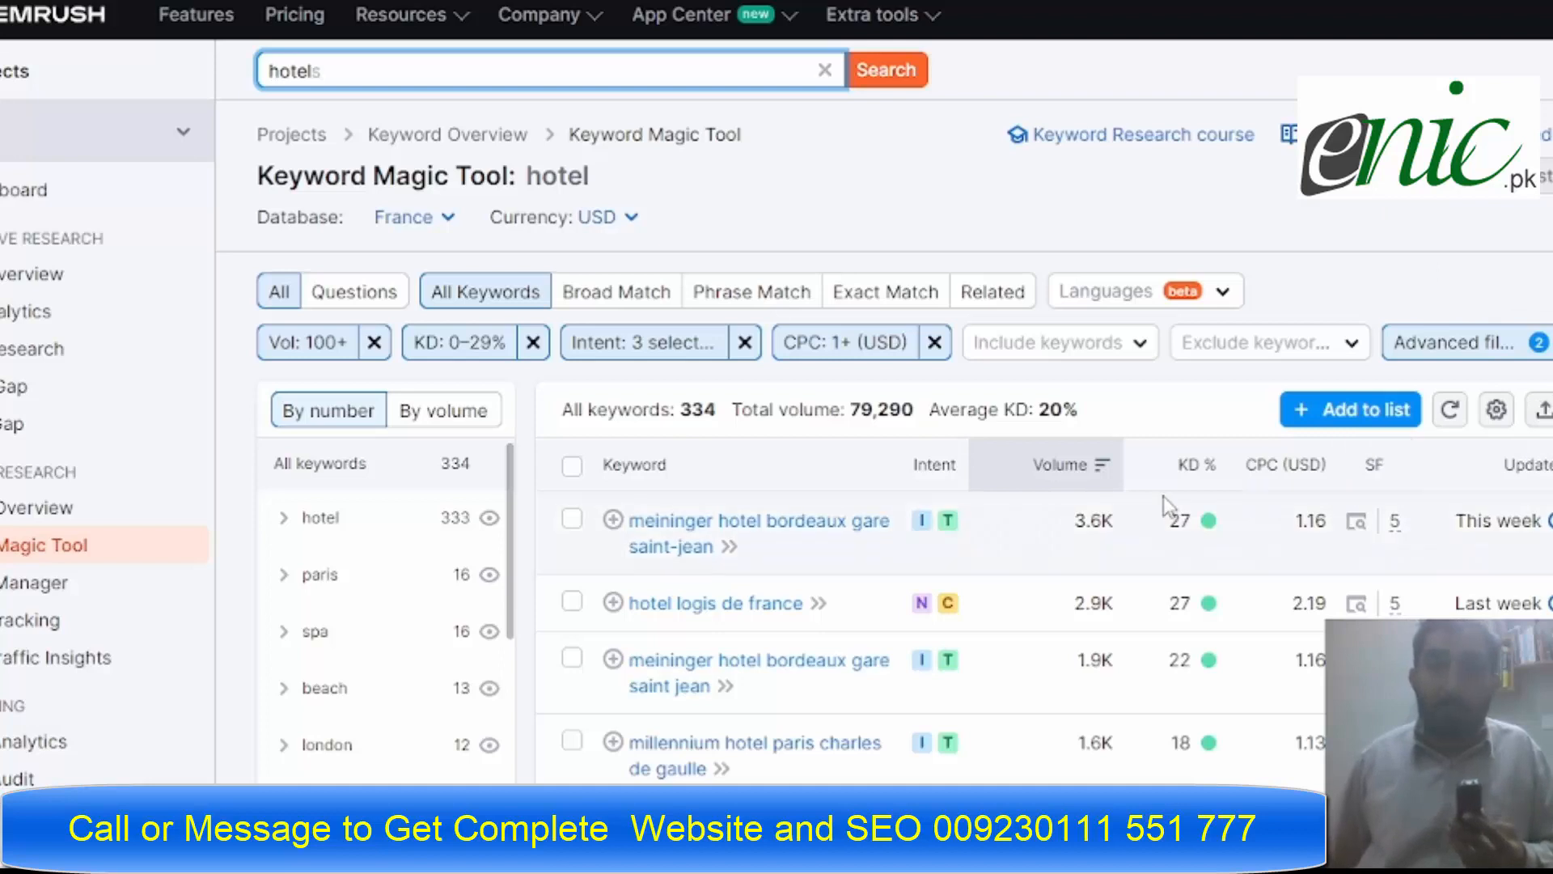
mouse_move(1183, 540)
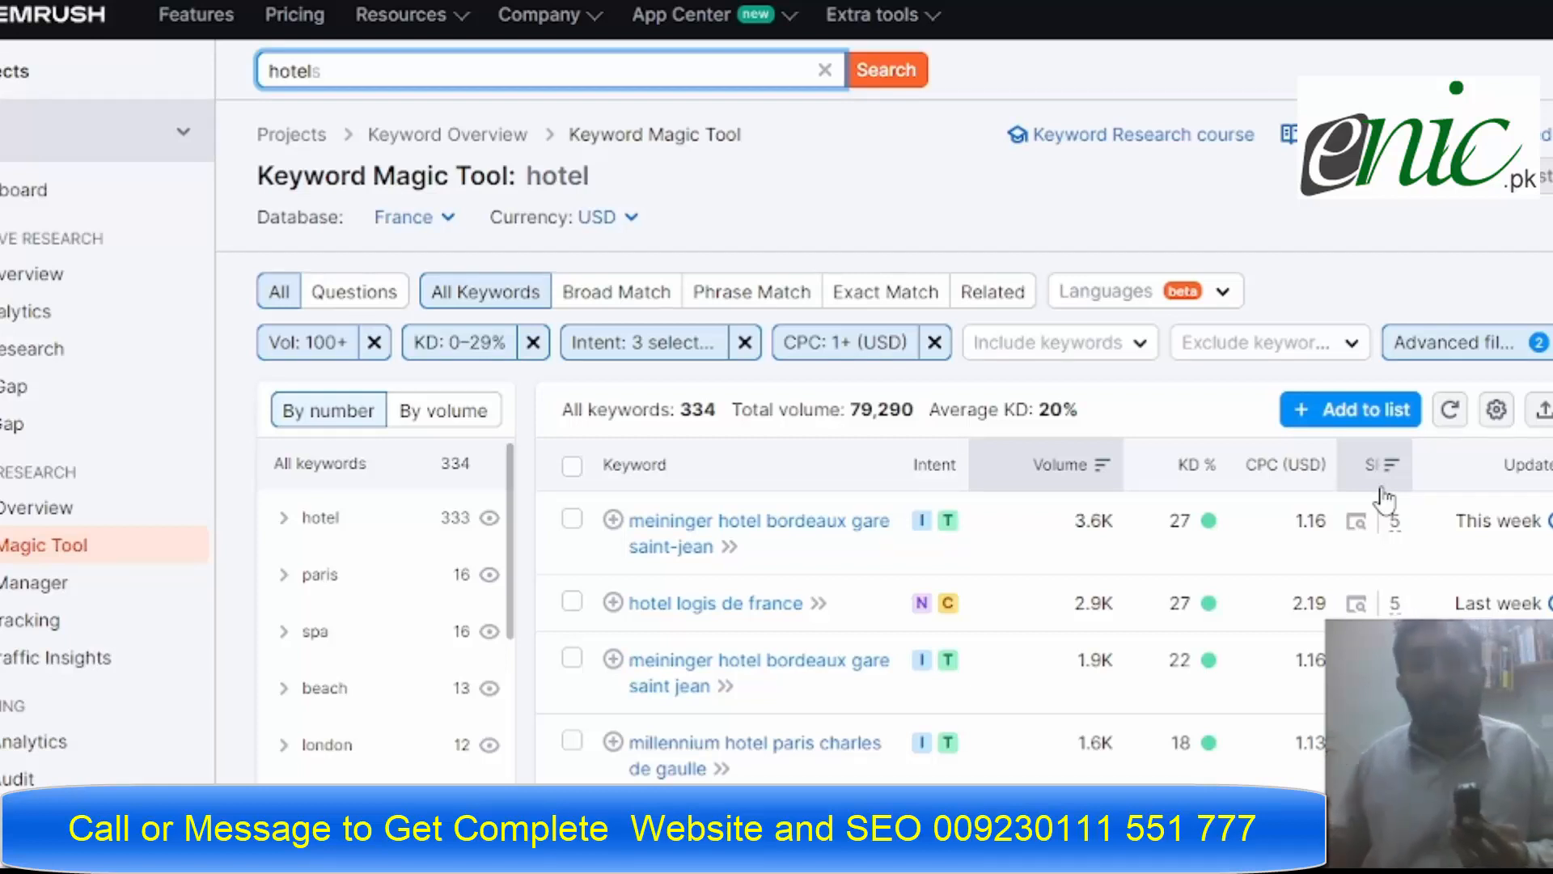
click(1447, 265)
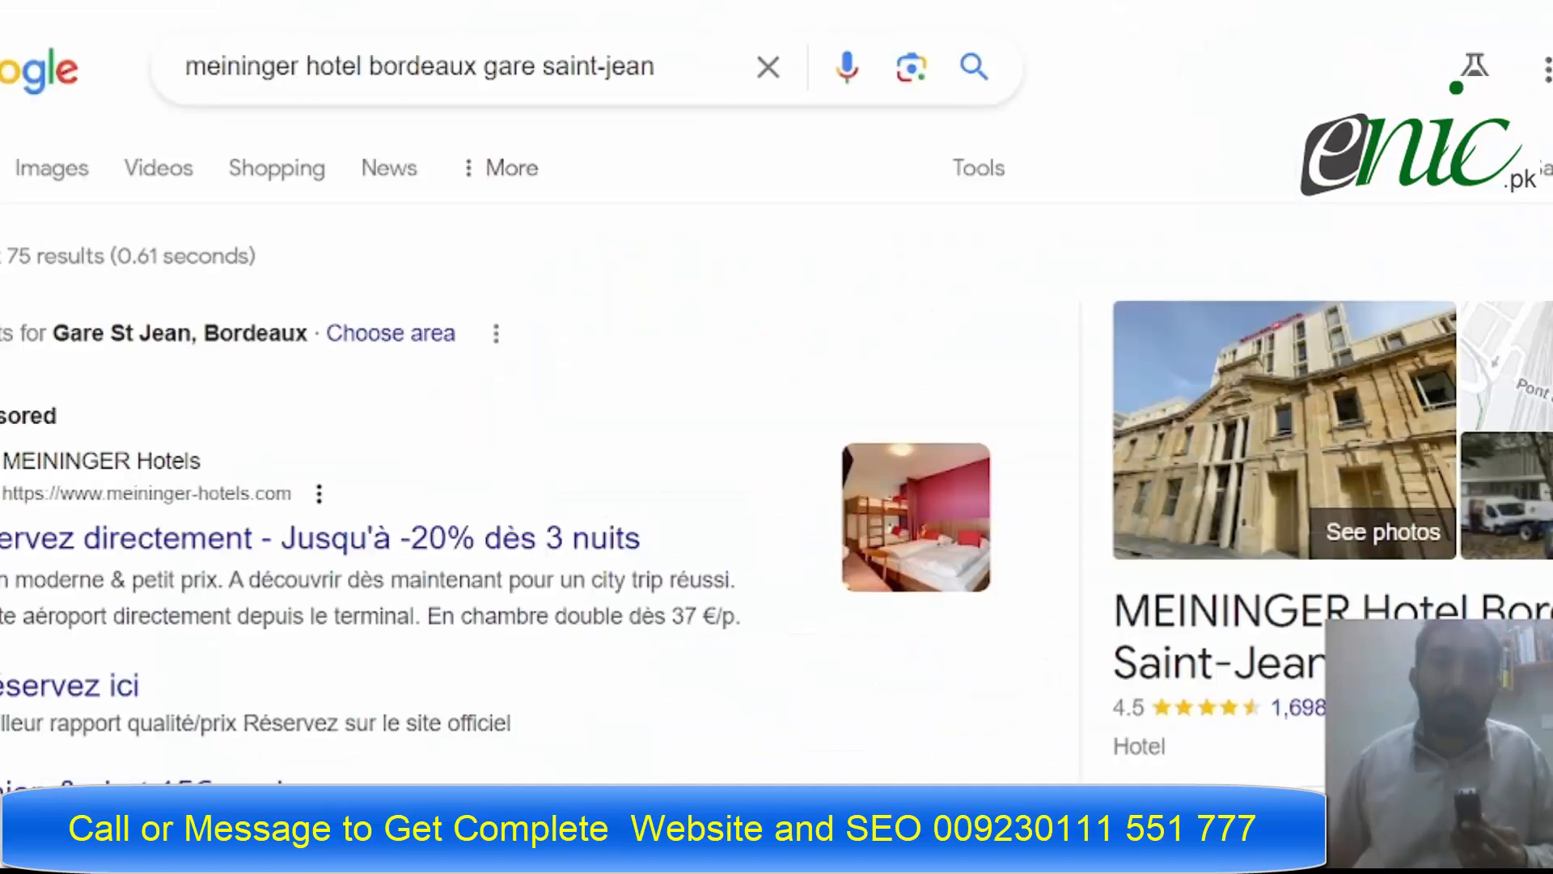
Look through the sponsored and organic Google results for the Meininger hotel keyword again, and recheck the filtered keyword list in Semrush.
scroll(142, 548, down, 12)
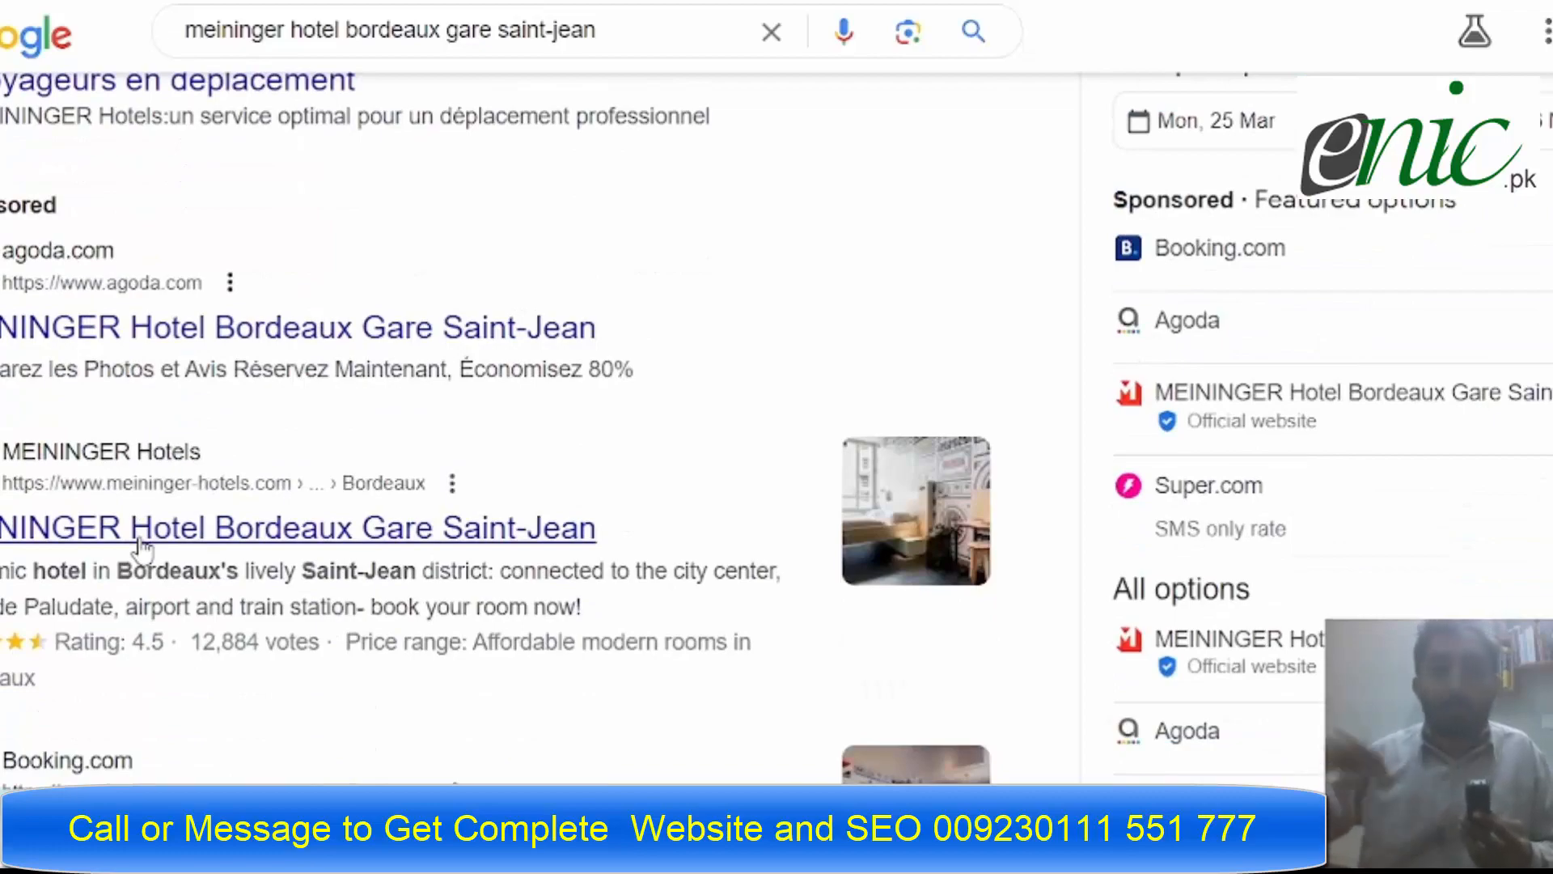
scroll(142, 547, down, 15)
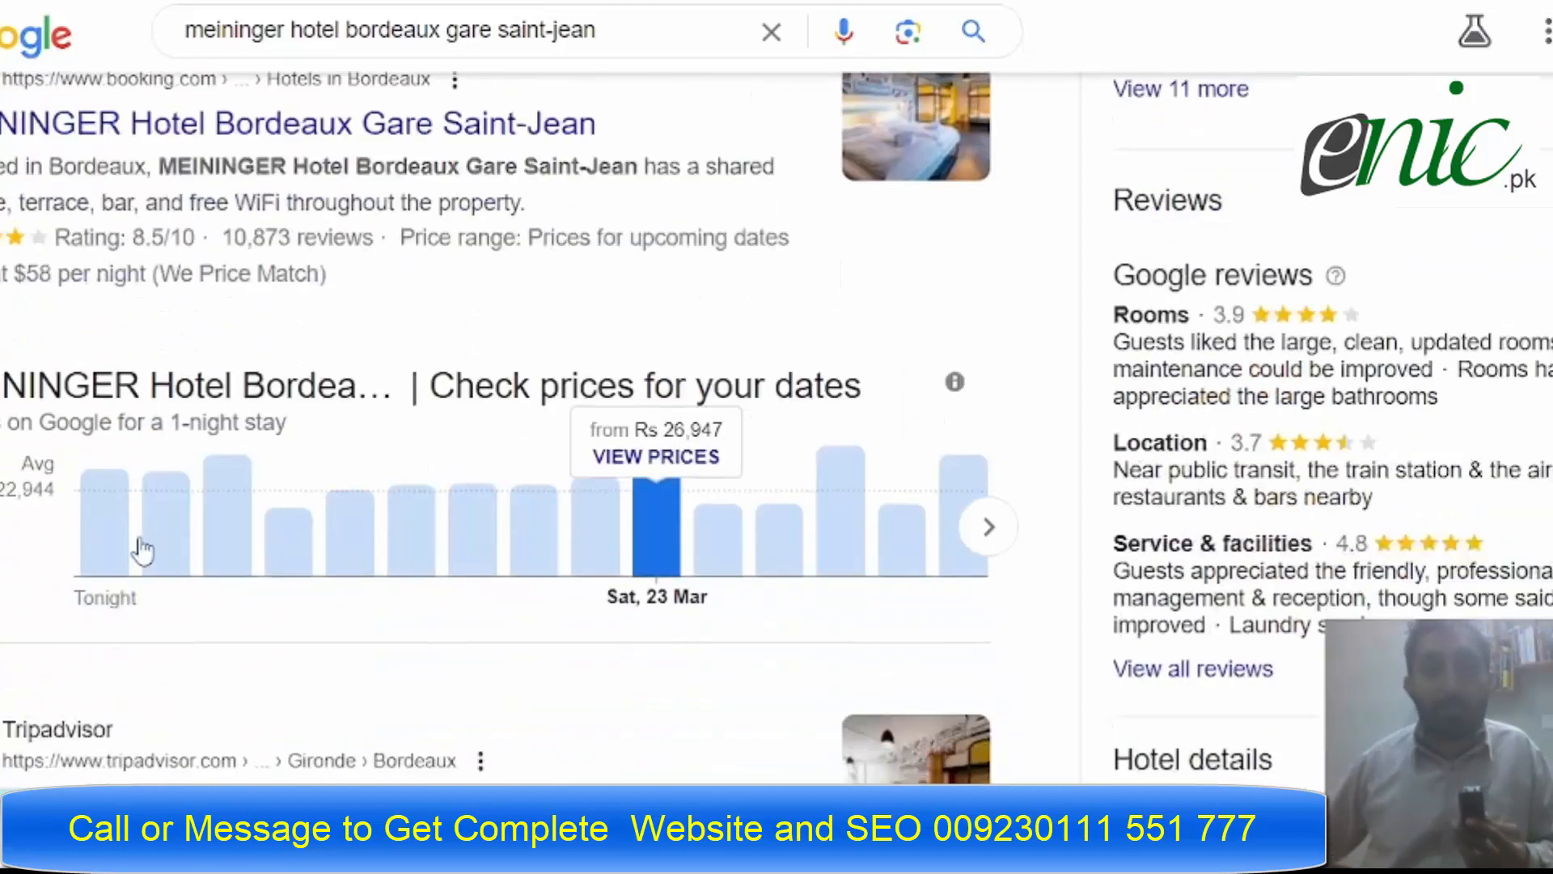
scroll(143, 550, down, 15)
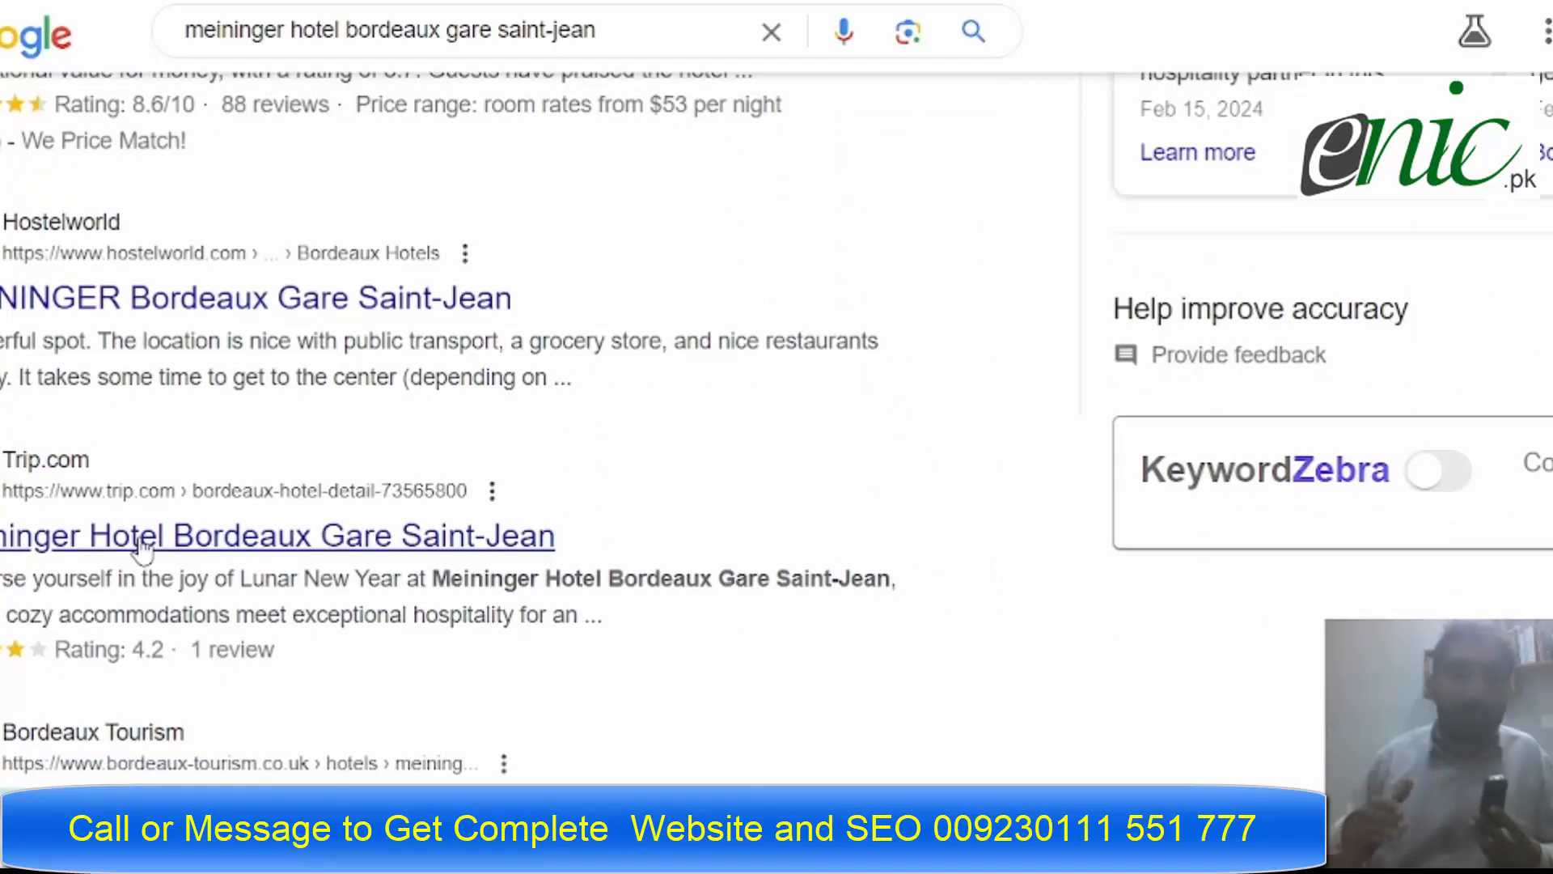
scroll(144, 550, down, 5)
scroll(140, 542, up, 14)
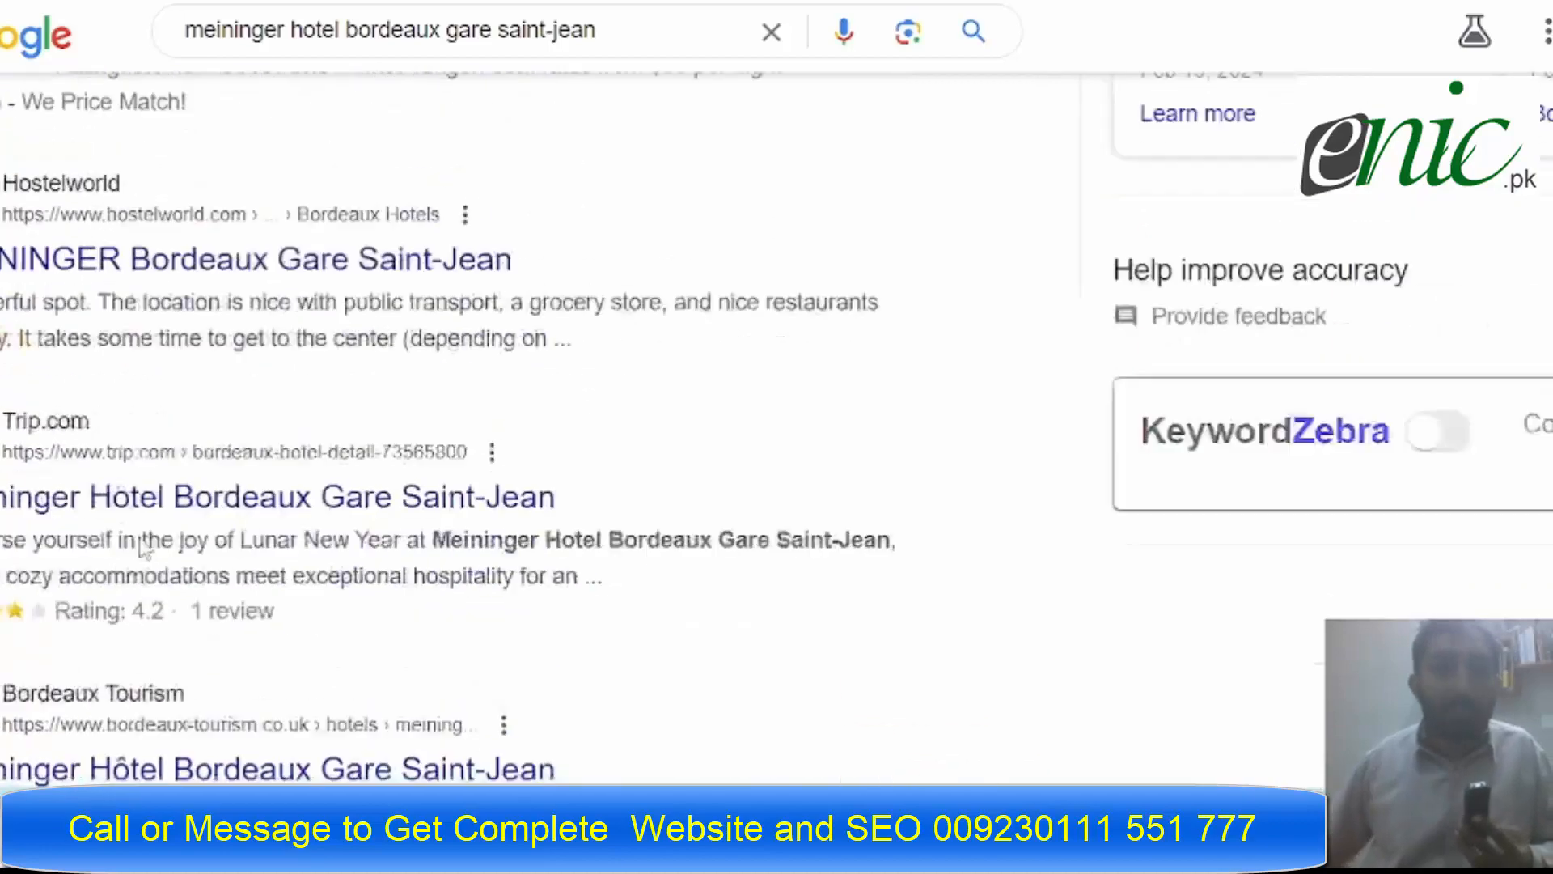
scroll(140, 534, up, 6)
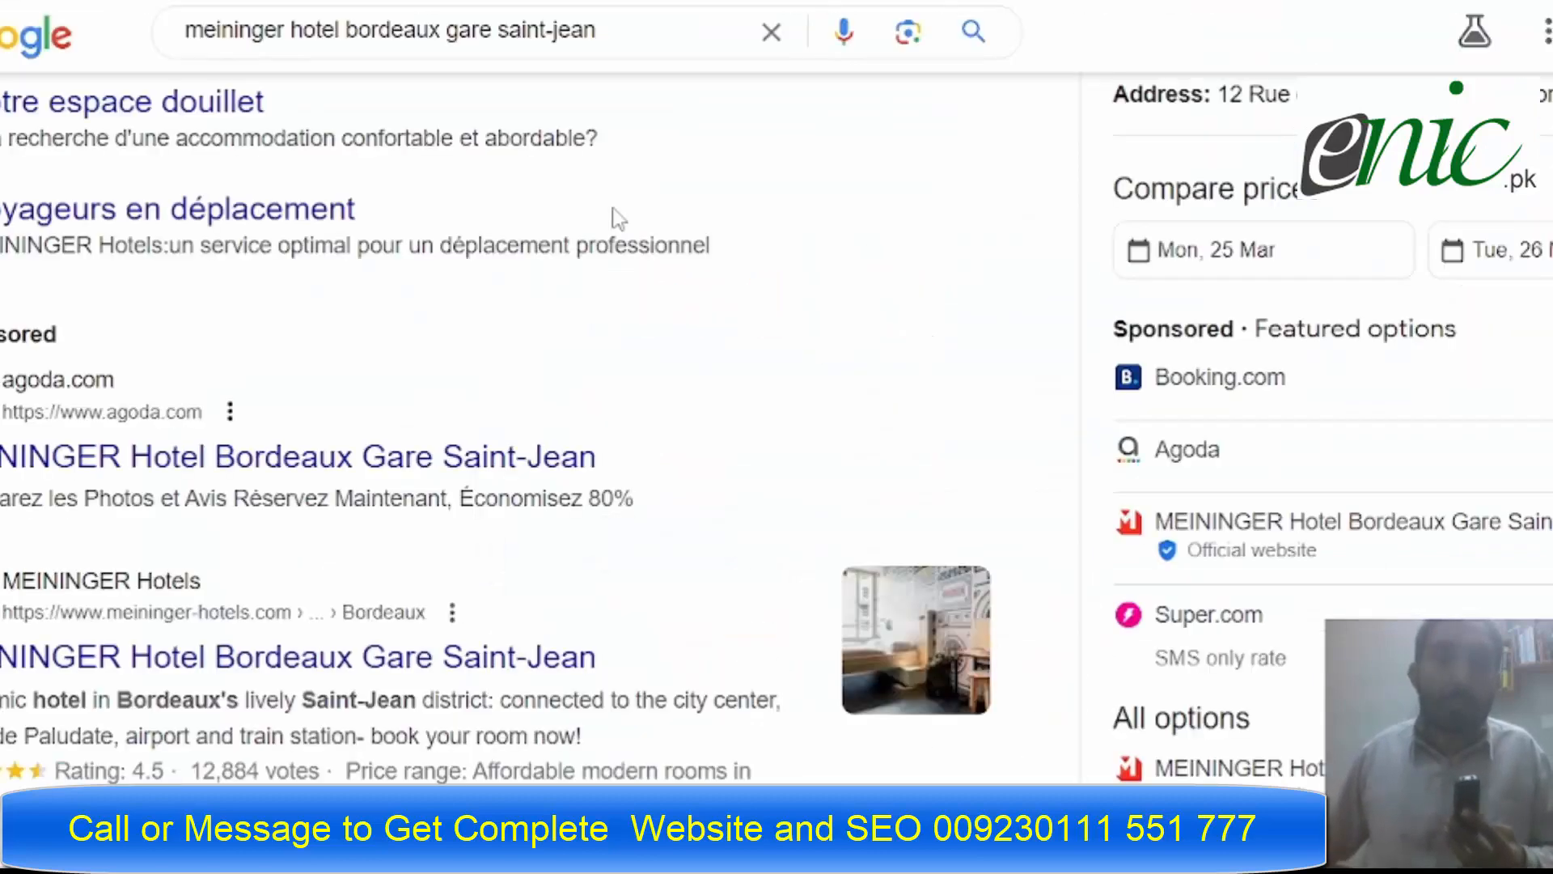
scroll(313, 459, up, 10)
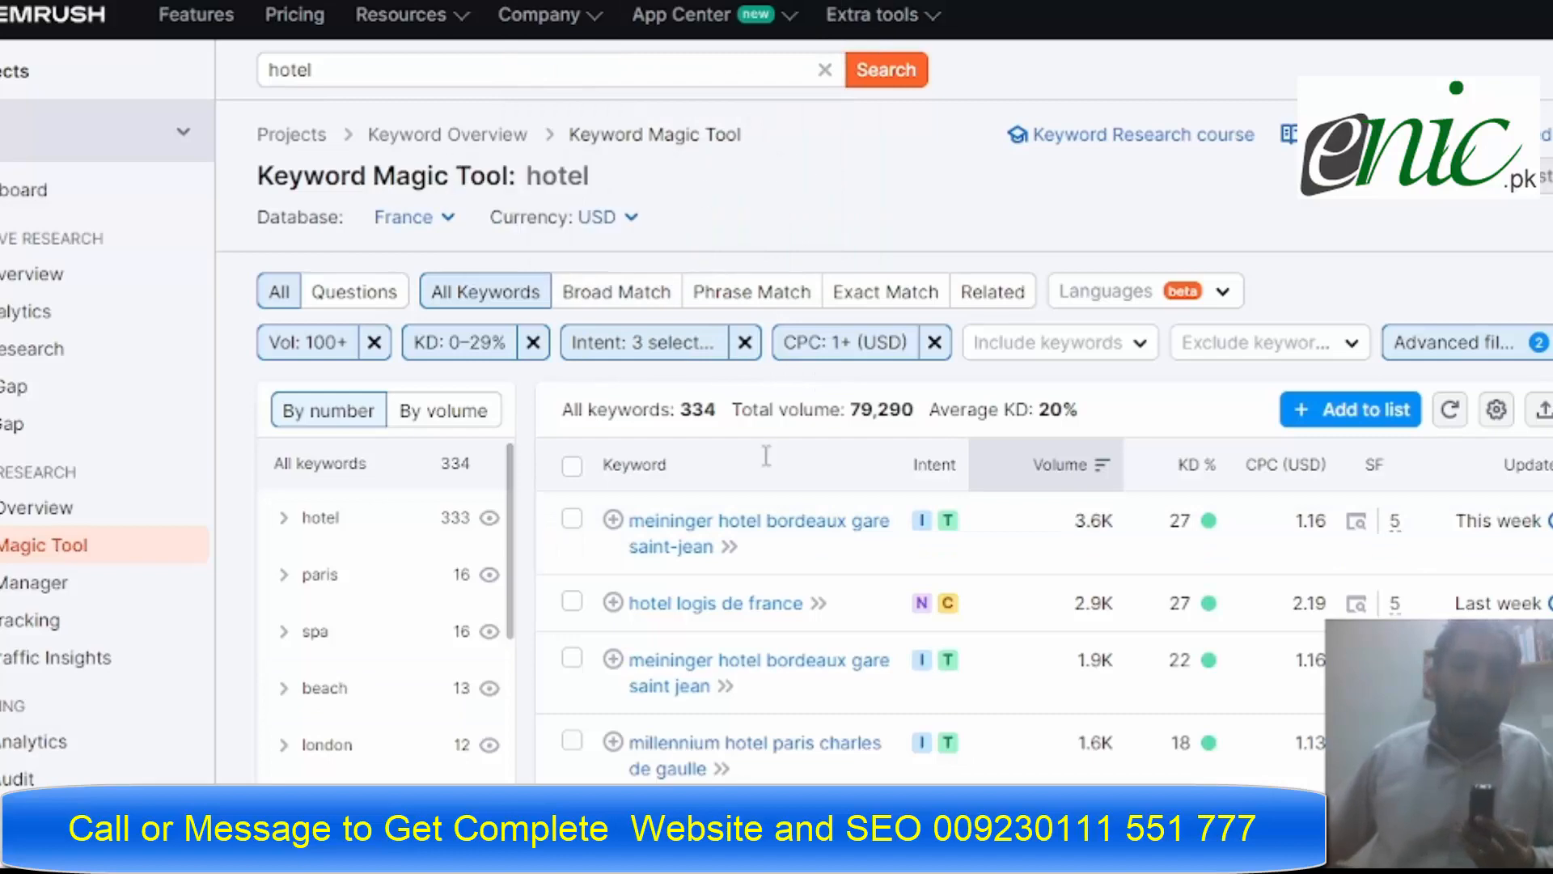
scroll(777, 405, down, 5)
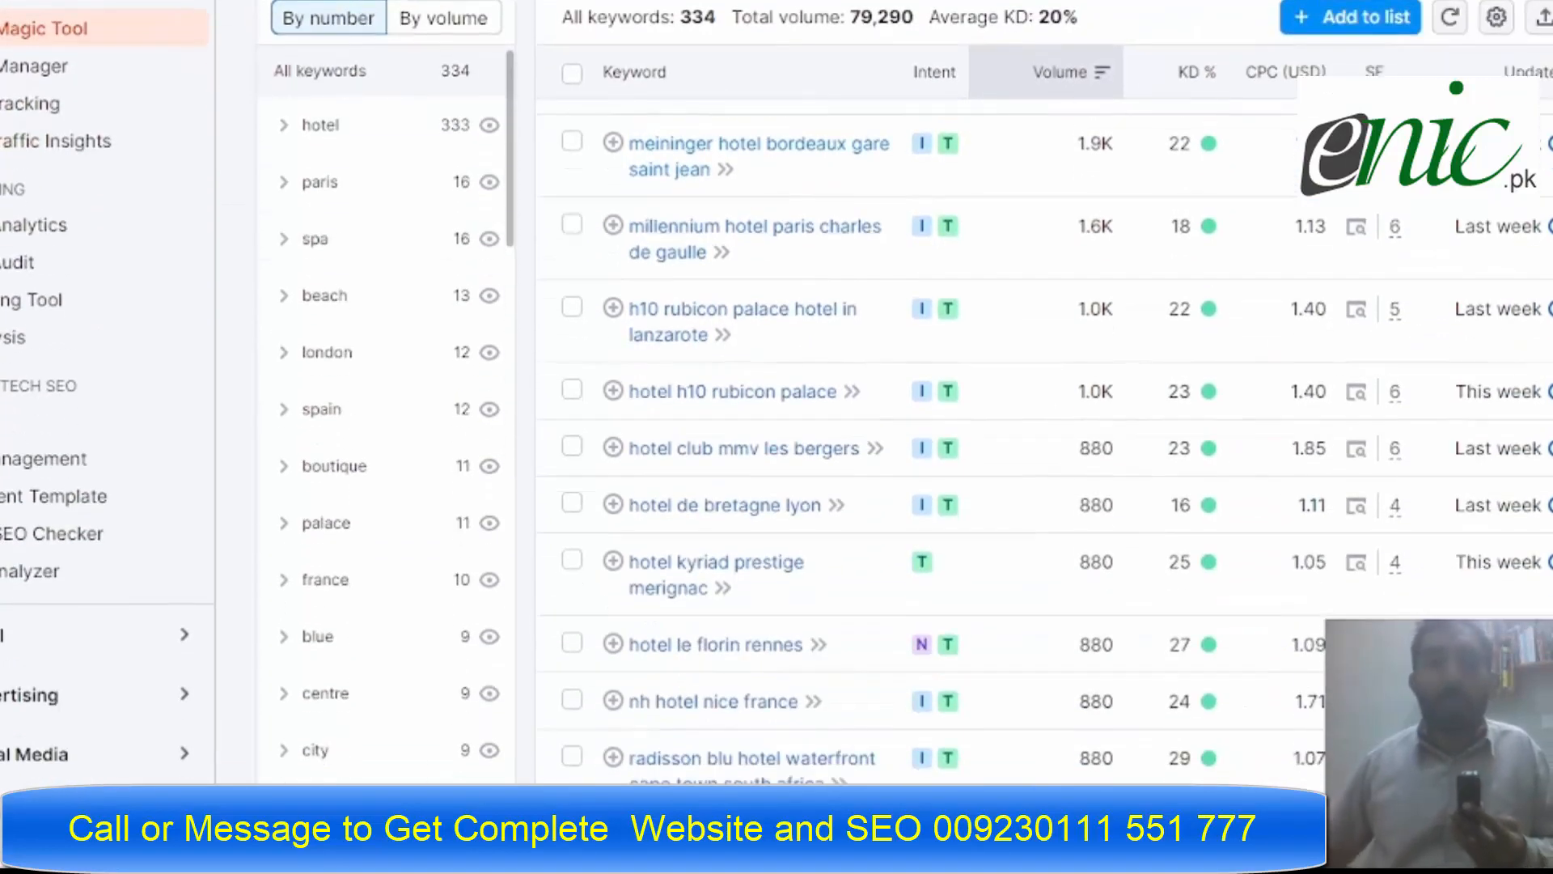
scroll(776, 404, up, 5)
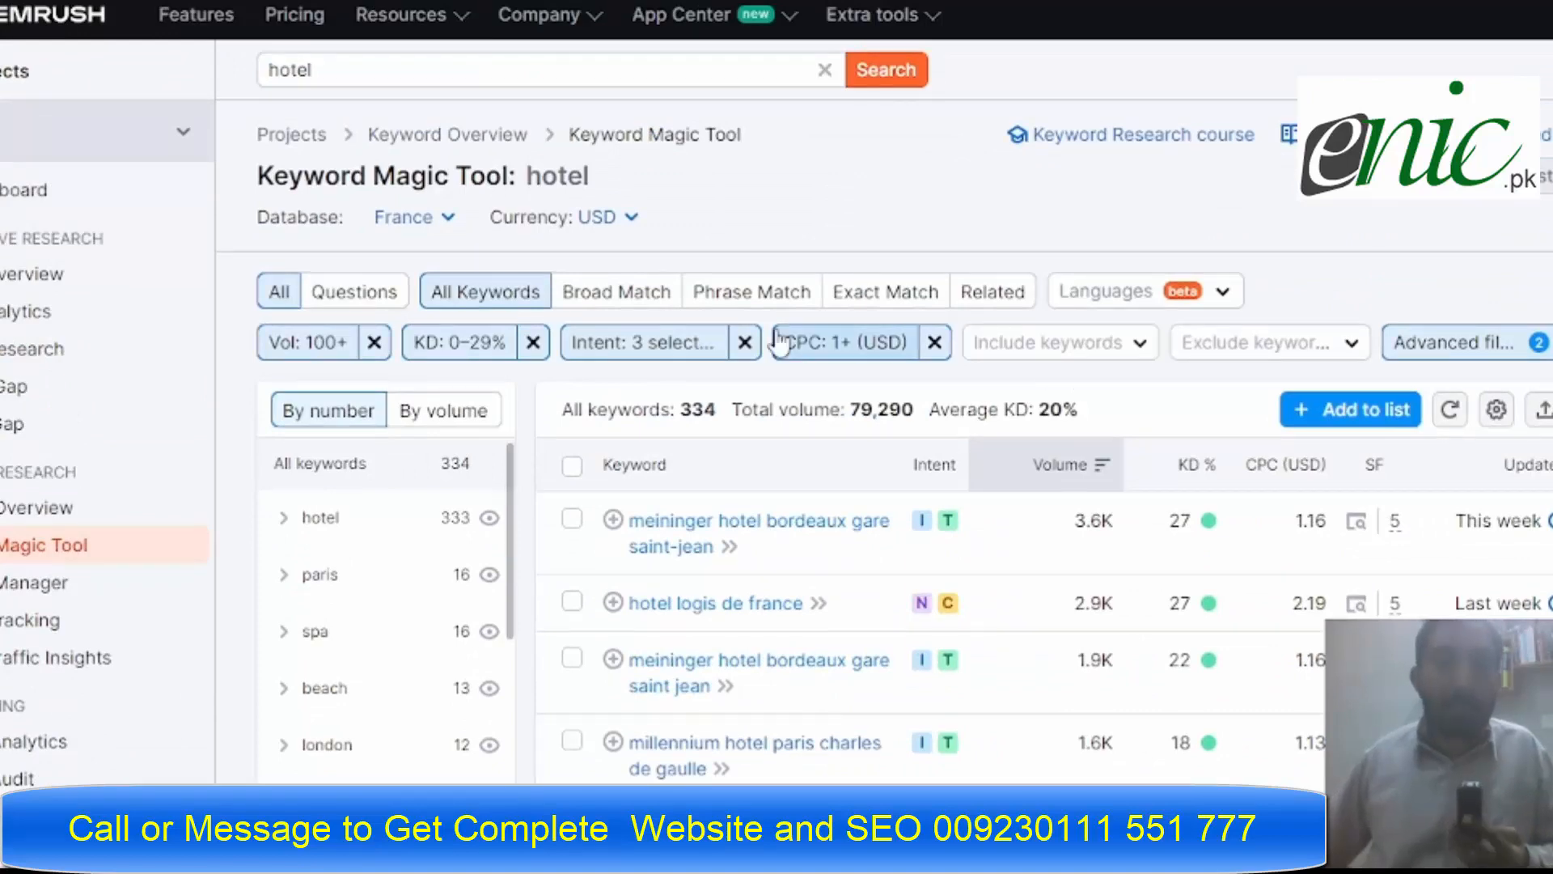